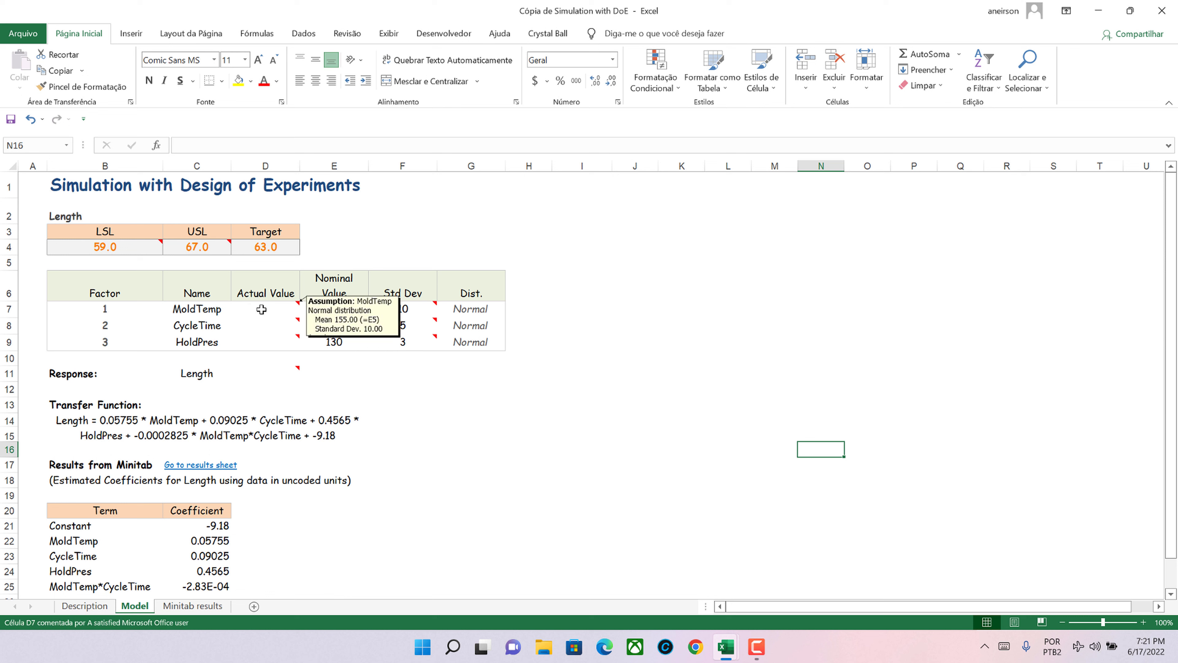
# - Start defining Crystal Ball assumptions for the Actual Value cells D7:D9, choosing a Normal distribution for D7
pyautogui.moveTo(260, 309); pyautogui.dragTo(265, 339)
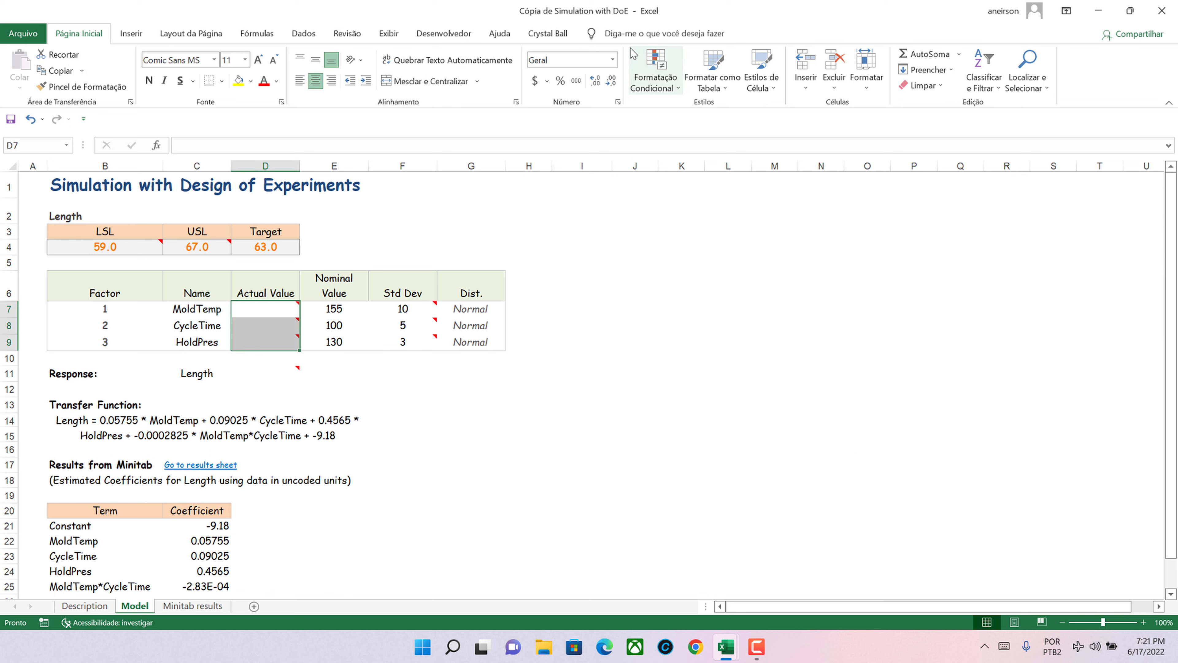
pyautogui.click(547, 33)
pyautogui.click(33, 65)
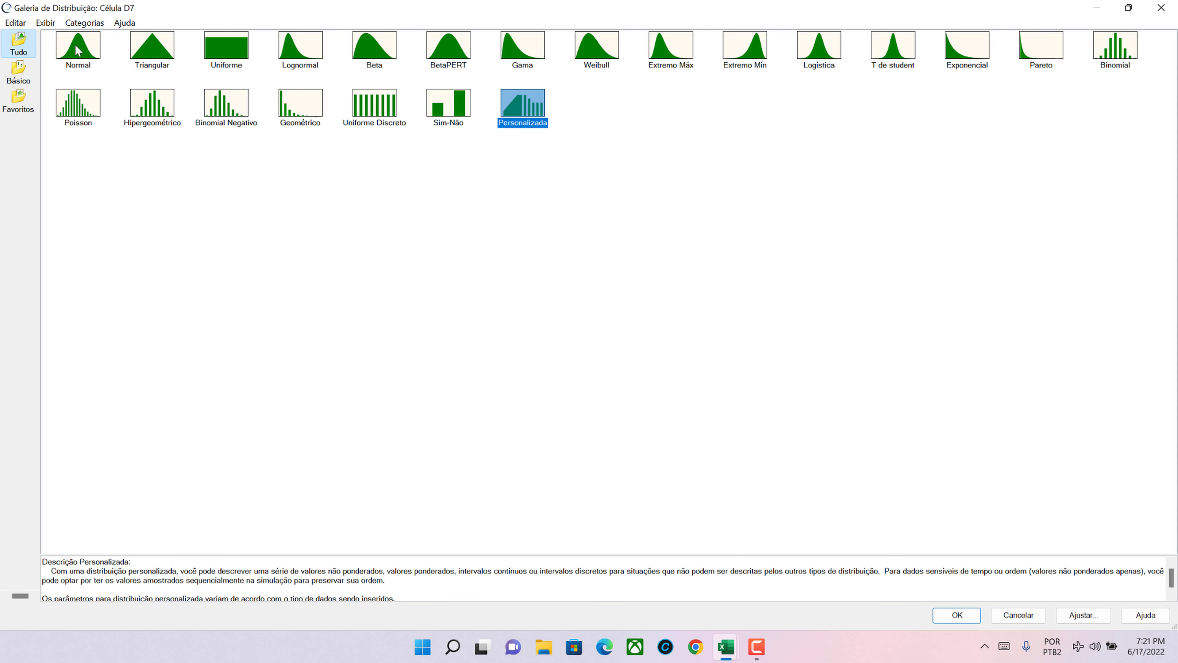
pyautogui.click(1128, 8)
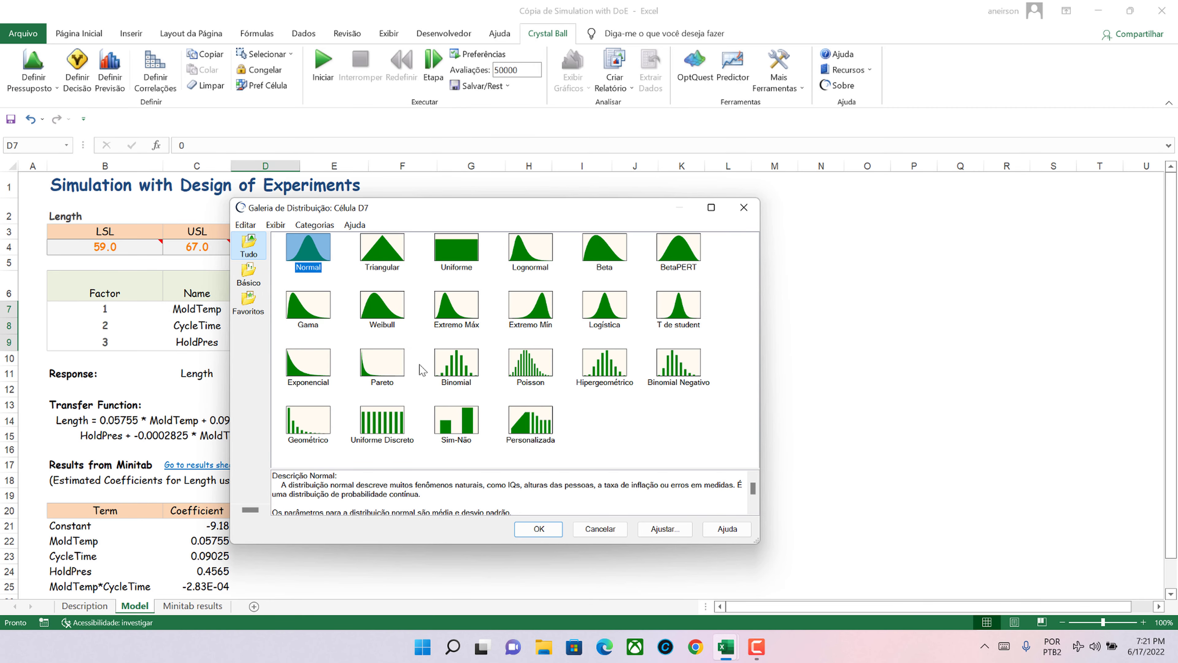
pyautogui.doubleClick(306, 250)
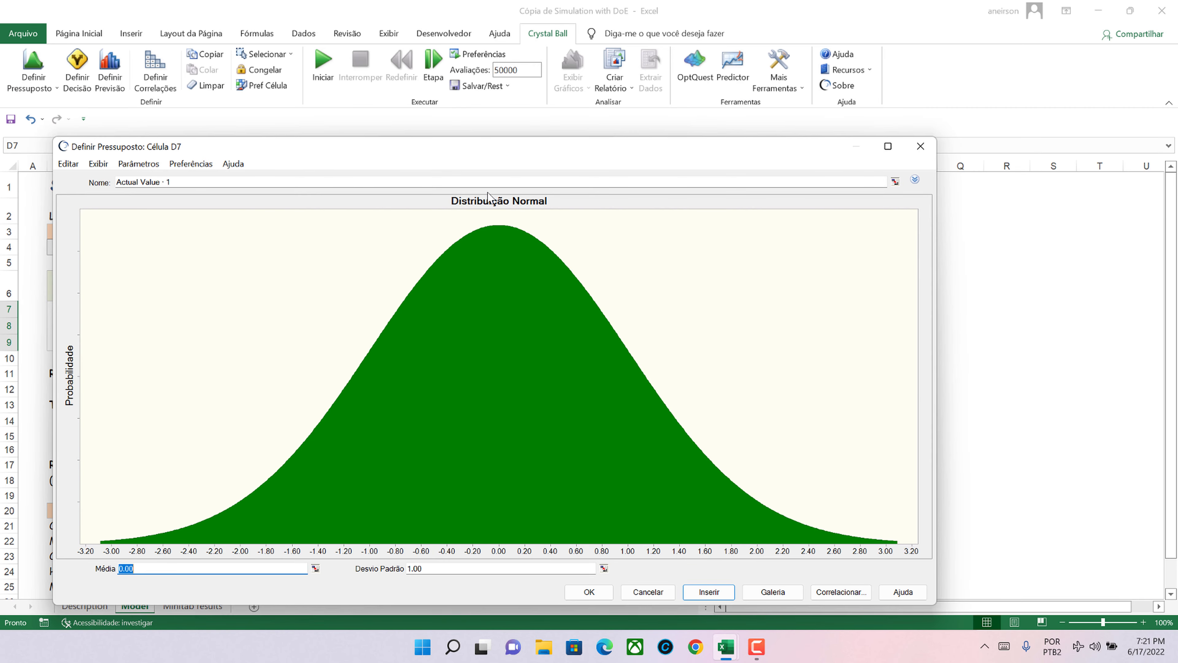
# - Link the D7 assumption's mean to cell E7 and its standard deviation to cell F7
pyautogui.moveTo(548, 154); pyautogui.dragTo(889, 113)
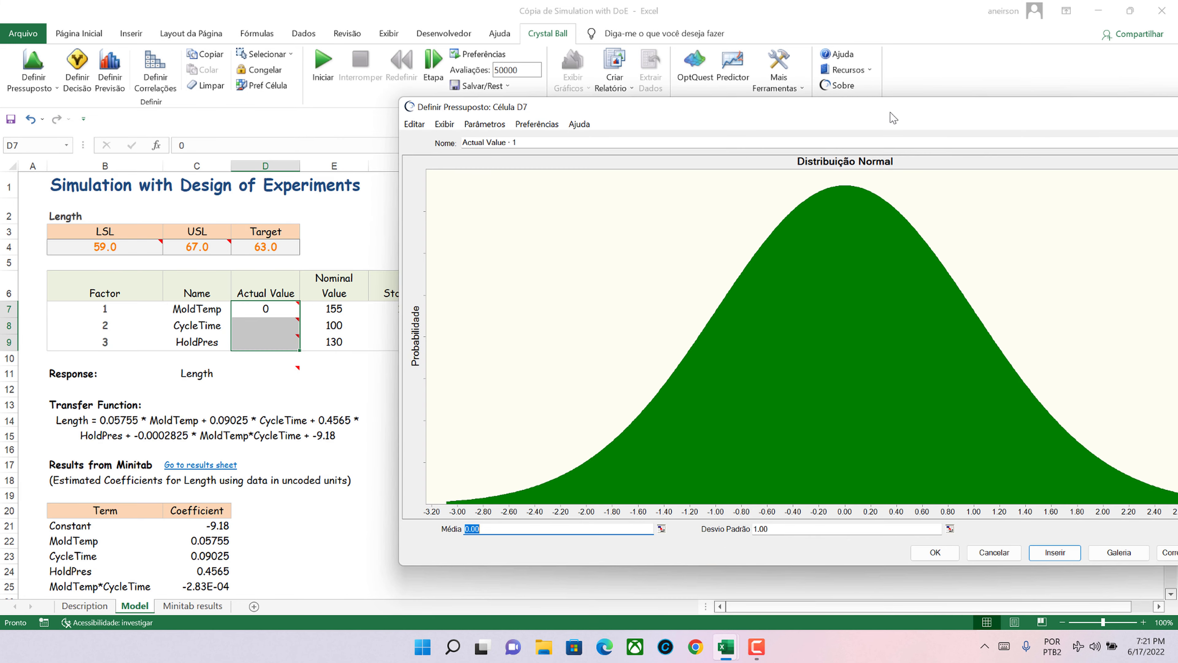
pyautogui.click(656, 526)
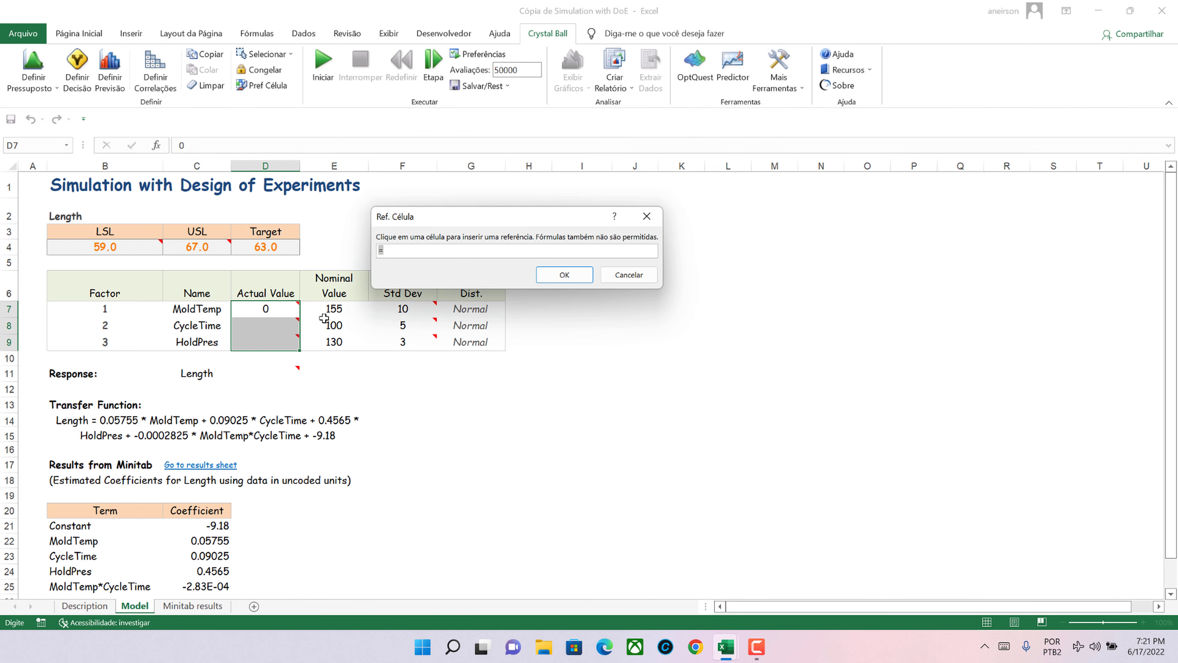
pyautogui.click(326, 305)
pyautogui.press('Return')
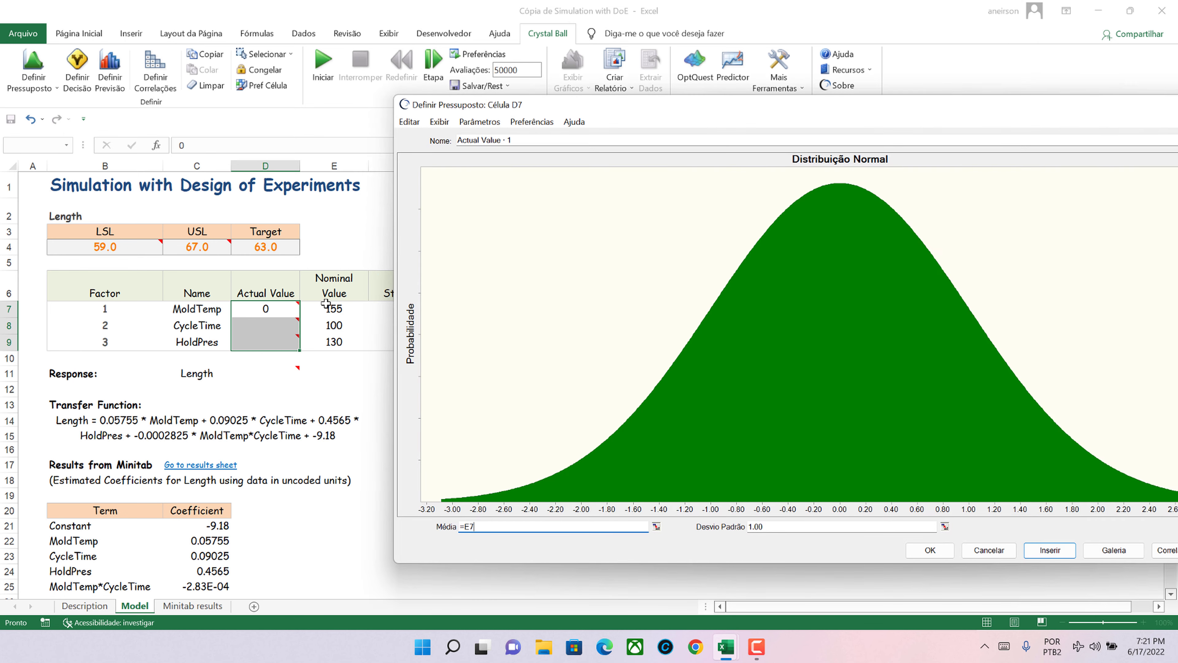
pyautogui.click(944, 526)
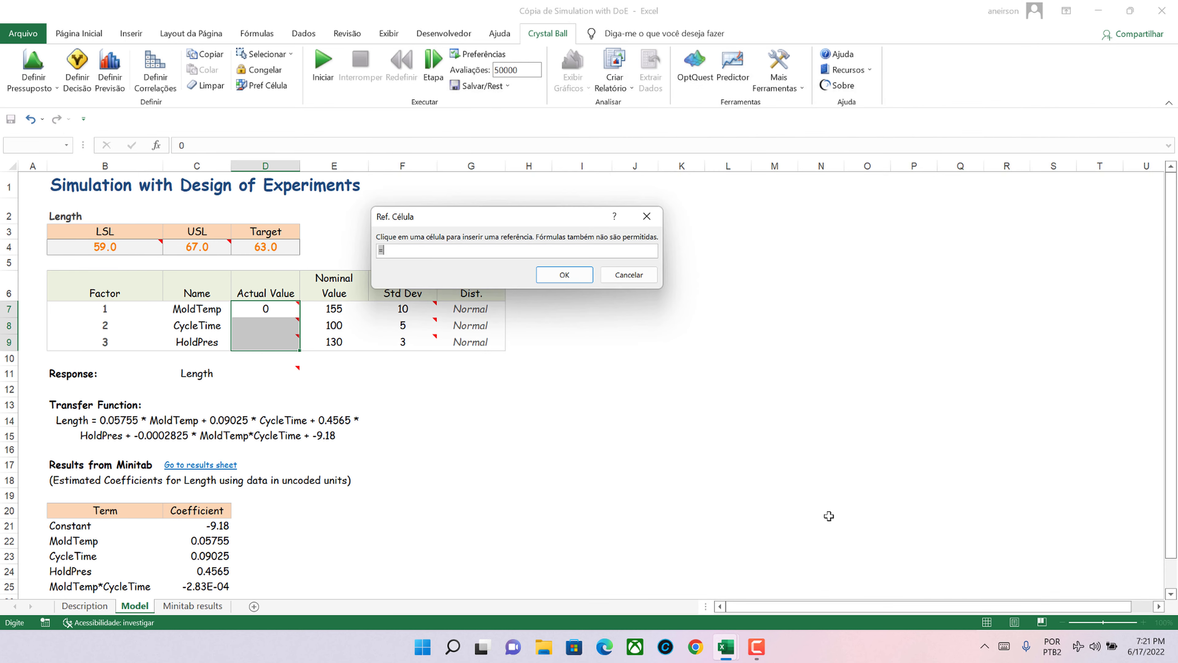
pyautogui.click(382, 309)
pyautogui.press('Return')
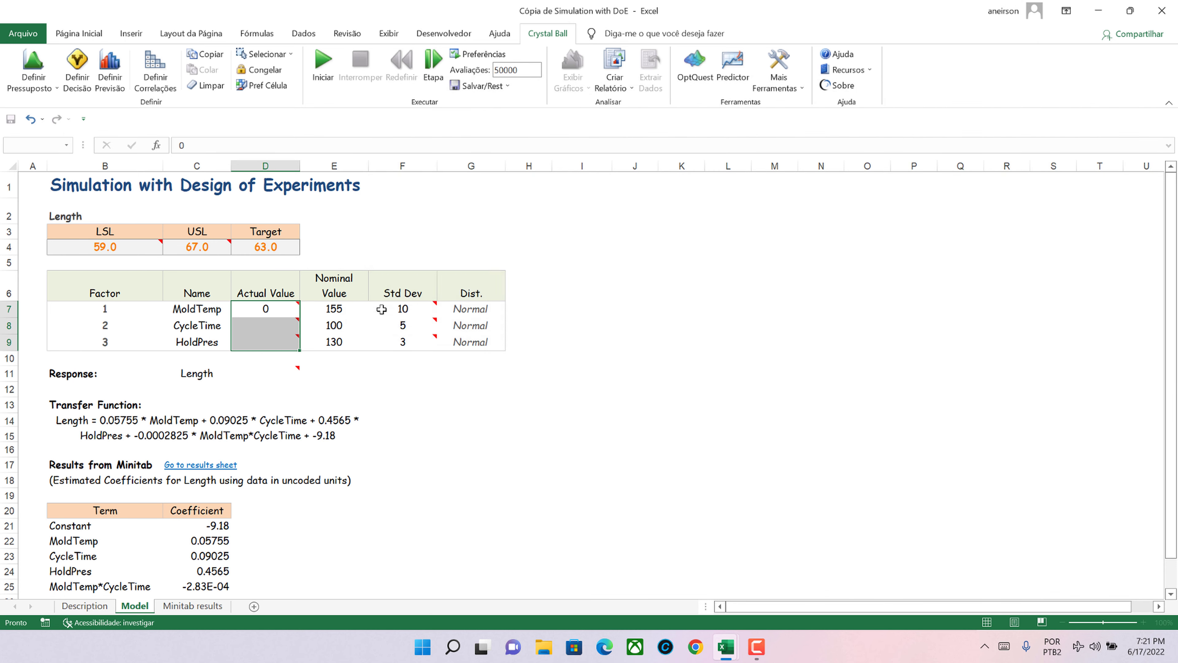
# - Name the D7 assumption "Tempo de Moldagem" and accept its definition
pyautogui.moveTo(540, 145); pyautogui.dragTo(392, 147)
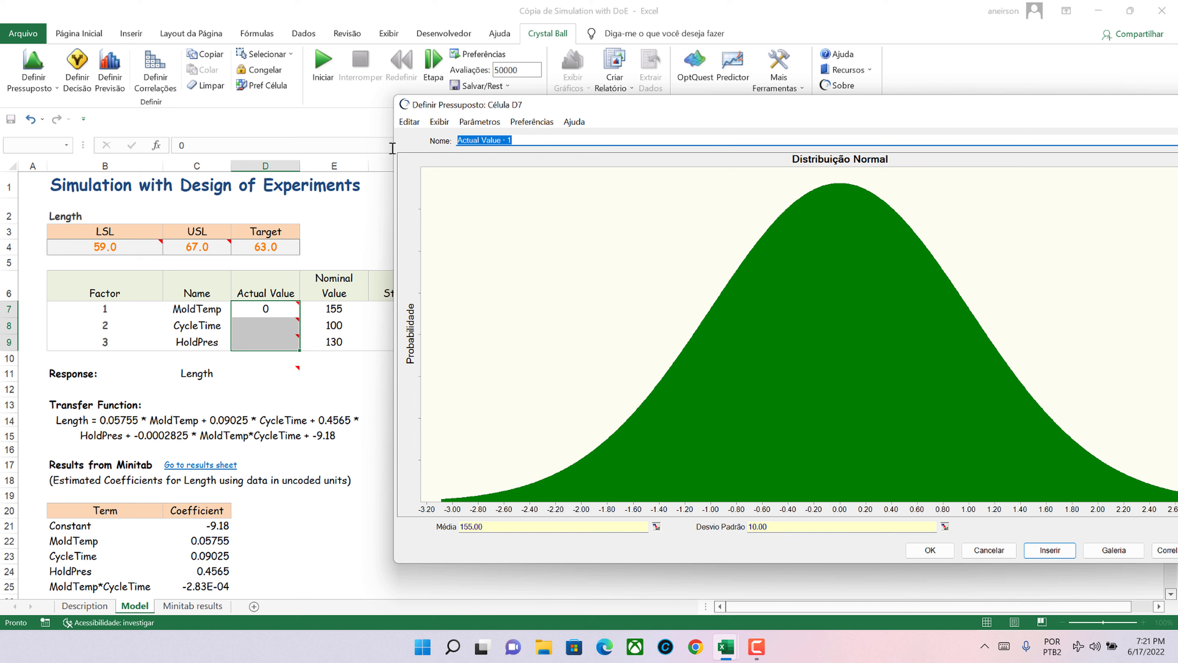
pyautogui.write('Pressão no Molde')
pyautogui.moveTo(525, 138); pyautogui.dragTo(356, 138)
pyautogui.write('Tempo de Moldagem')
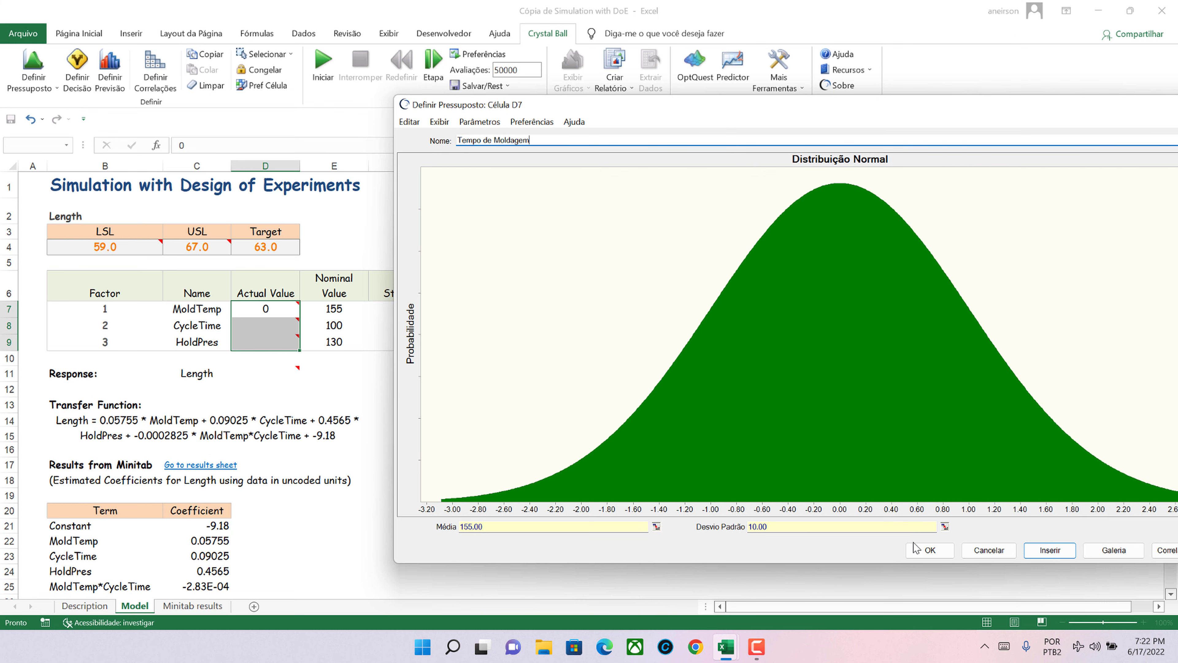
pyautogui.click(917, 548)
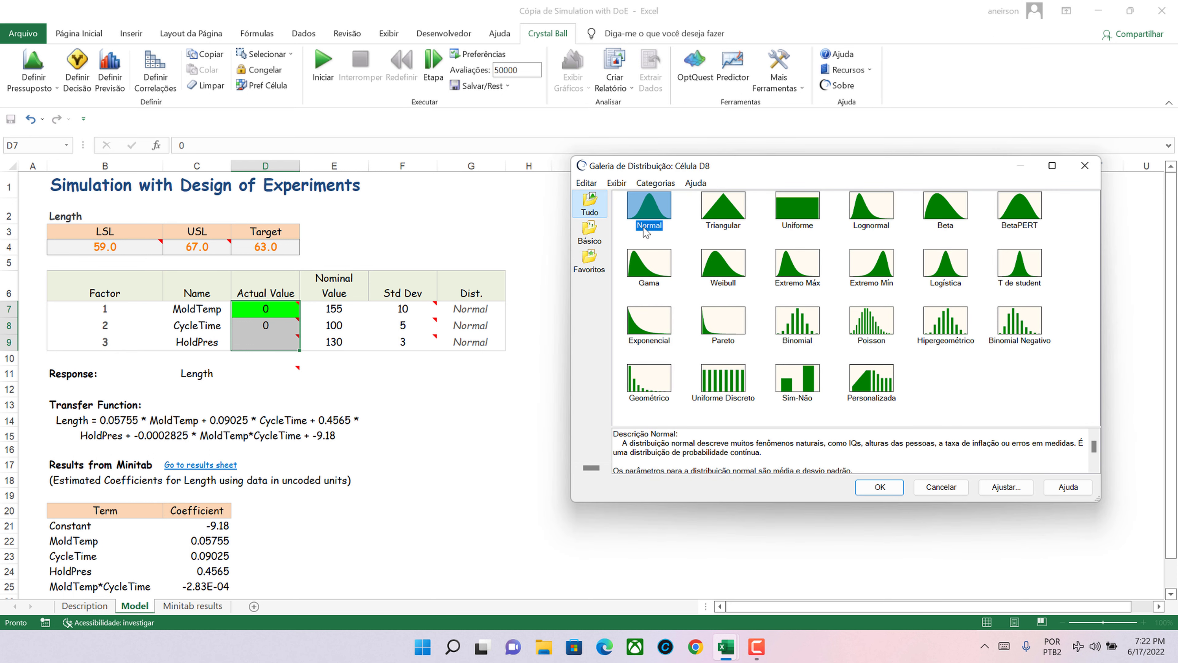
# - Give the D8 assumption a Normal distribution with its mean linked to E8 and its standard deviation linked to F8
pyautogui.click(871, 490)
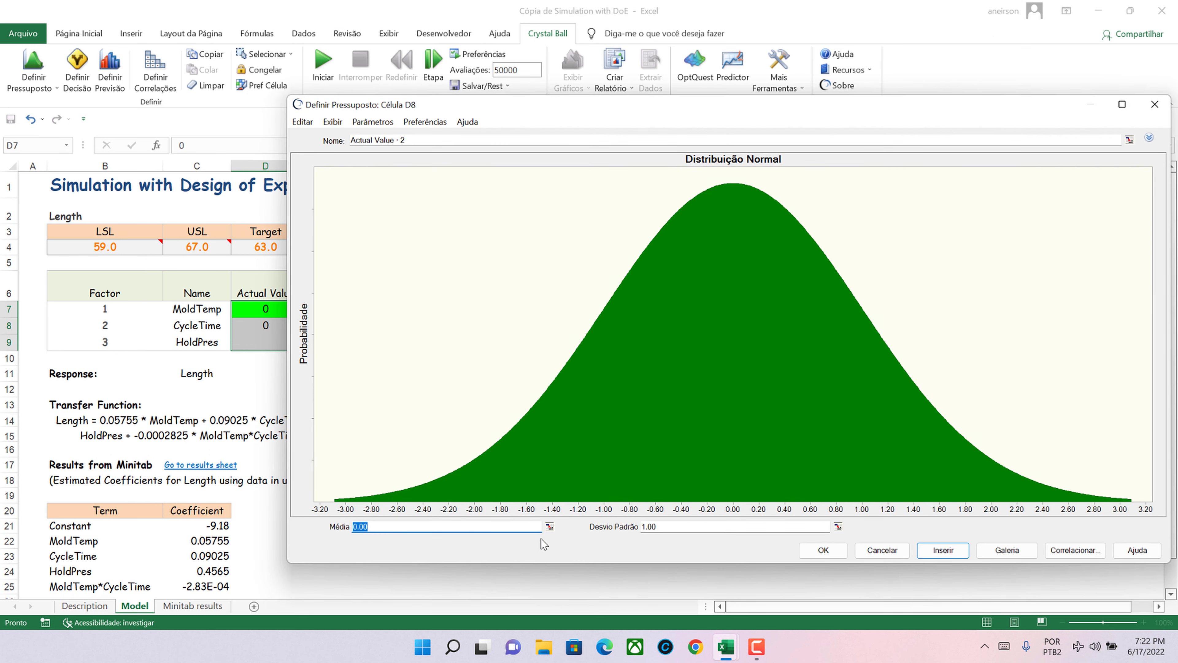
pyautogui.click(549, 526)
pyautogui.click(341, 326)
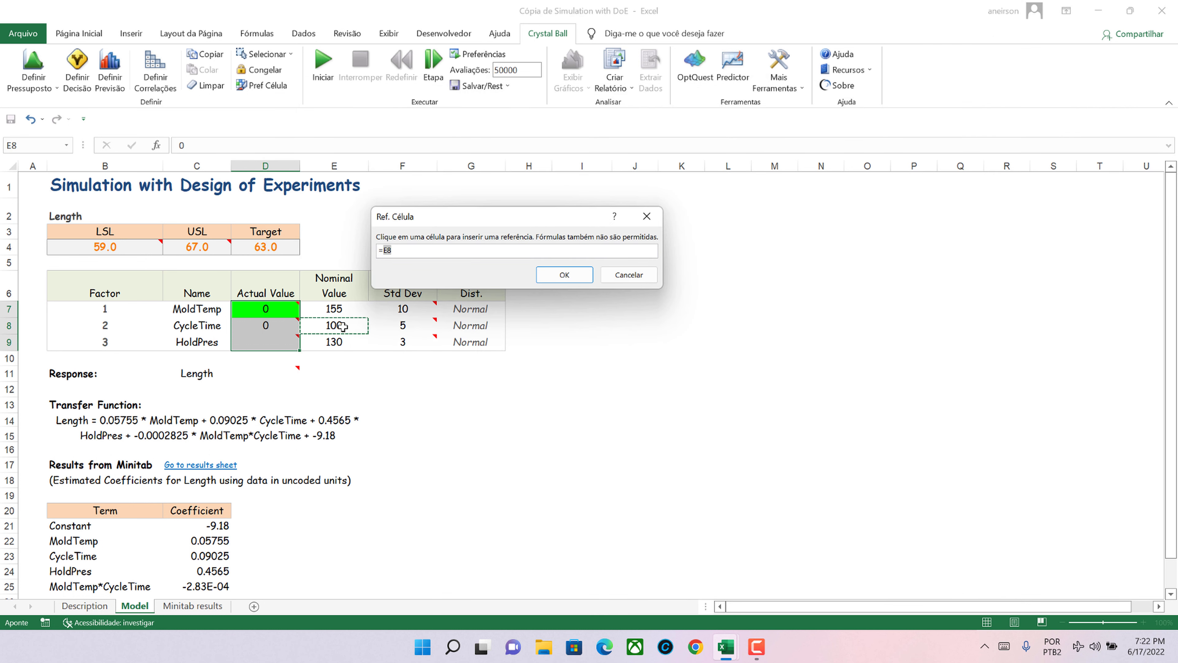
pyautogui.press('Return')
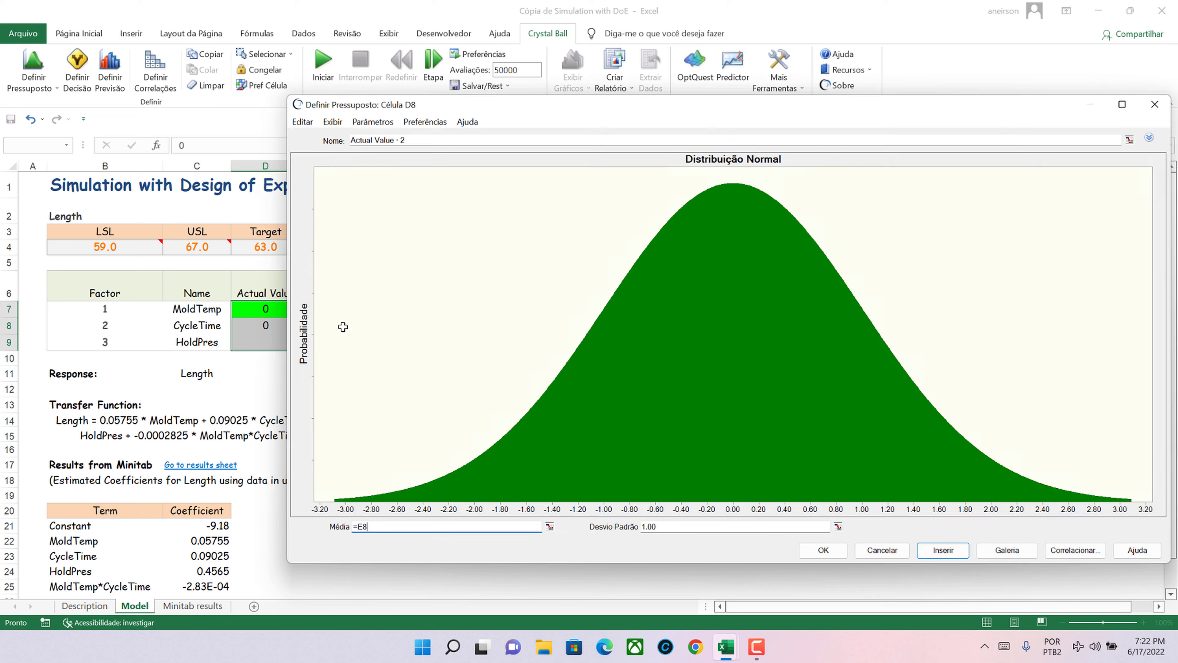
pyautogui.click(837, 526)
pyautogui.click(404, 325)
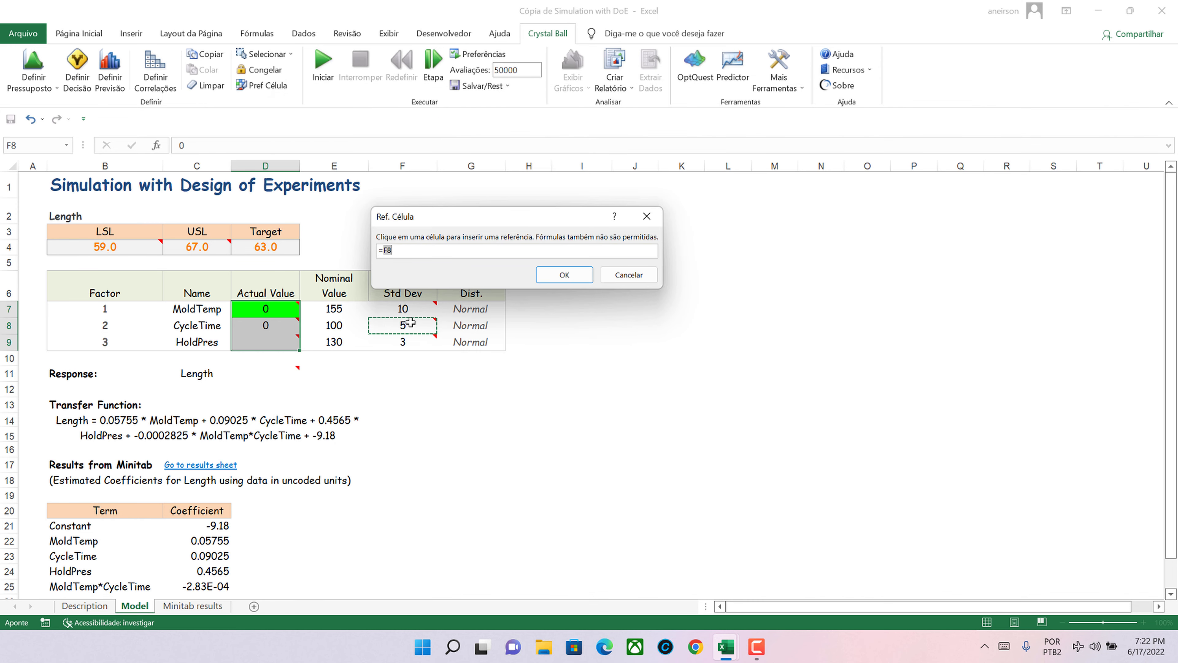
pyautogui.press('Return')
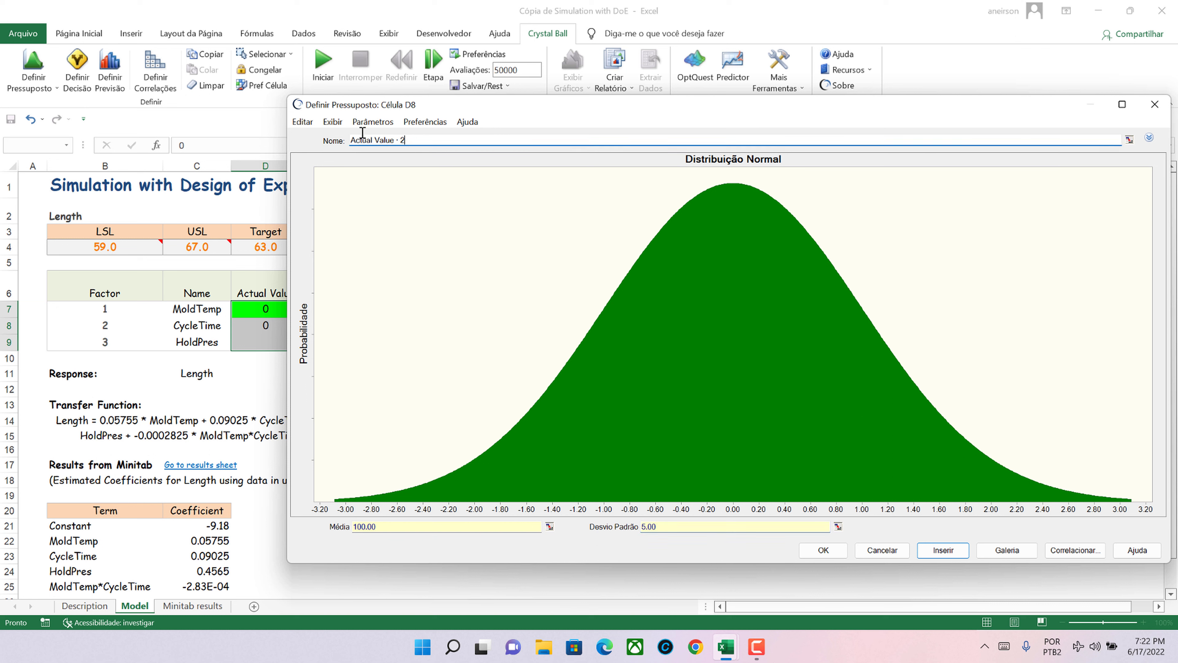
# - Replace the default name of the D8 assumption and accept its definition
pyautogui.hotkey('shift', 'Home')
pyautogui.write('T')
pyautogui.click(823, 550)
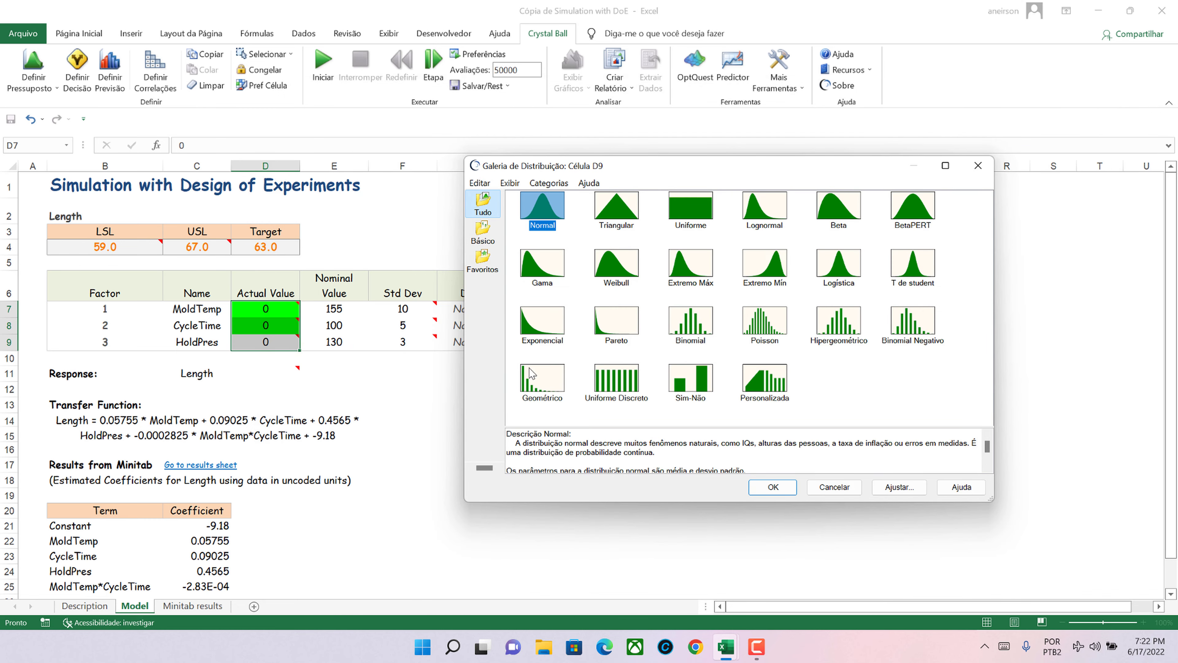
# - Give the D9 assumption a Normal distribution with its mean linked to E9 and its standard deviation linked to F9
pyautogui.click(760, 487)
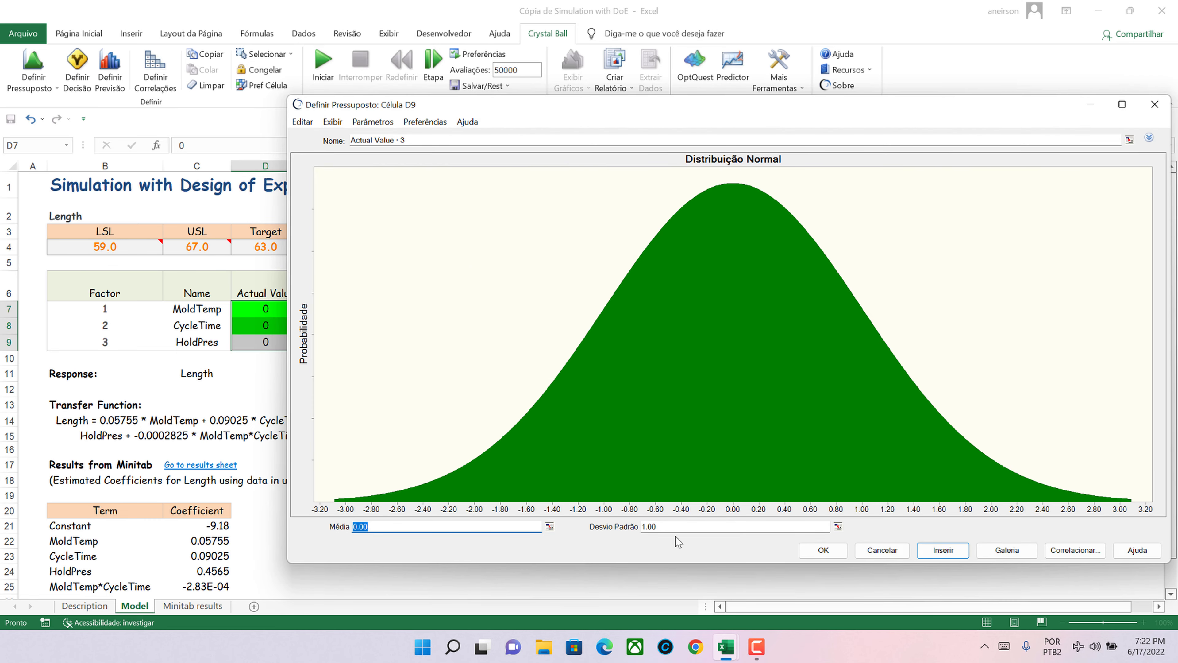
pyautogui.click(549, 526)
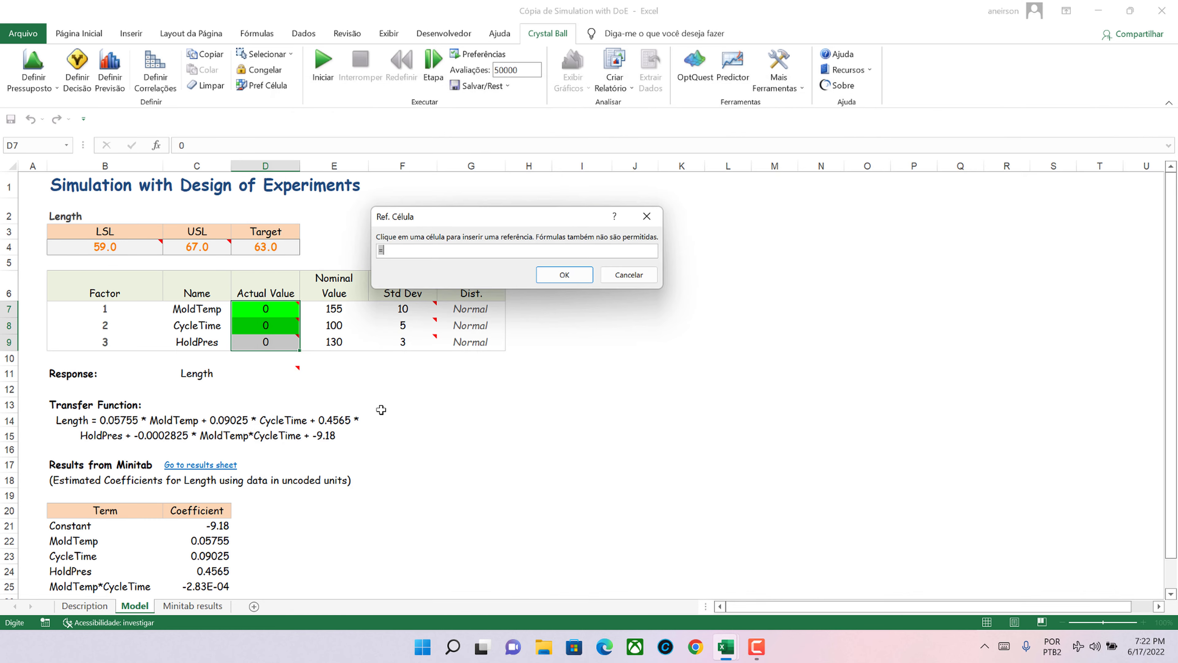
pyautogui.click(350, 343)
pyautogui.press('Return')
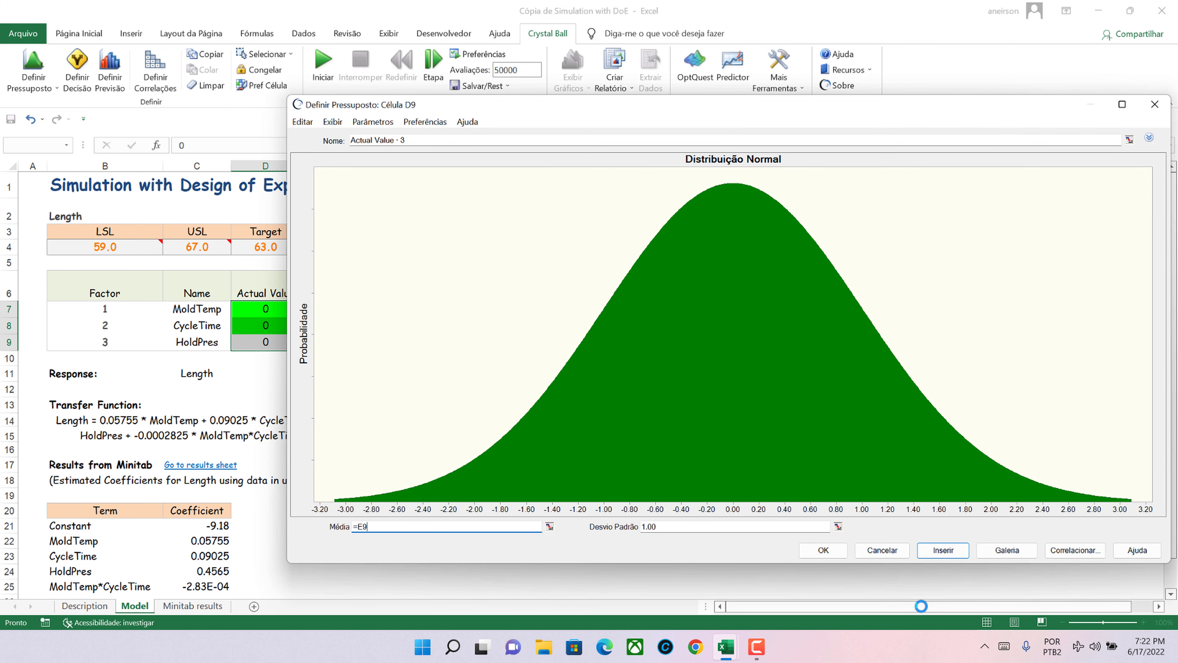
pyautogui.click(839, 527)
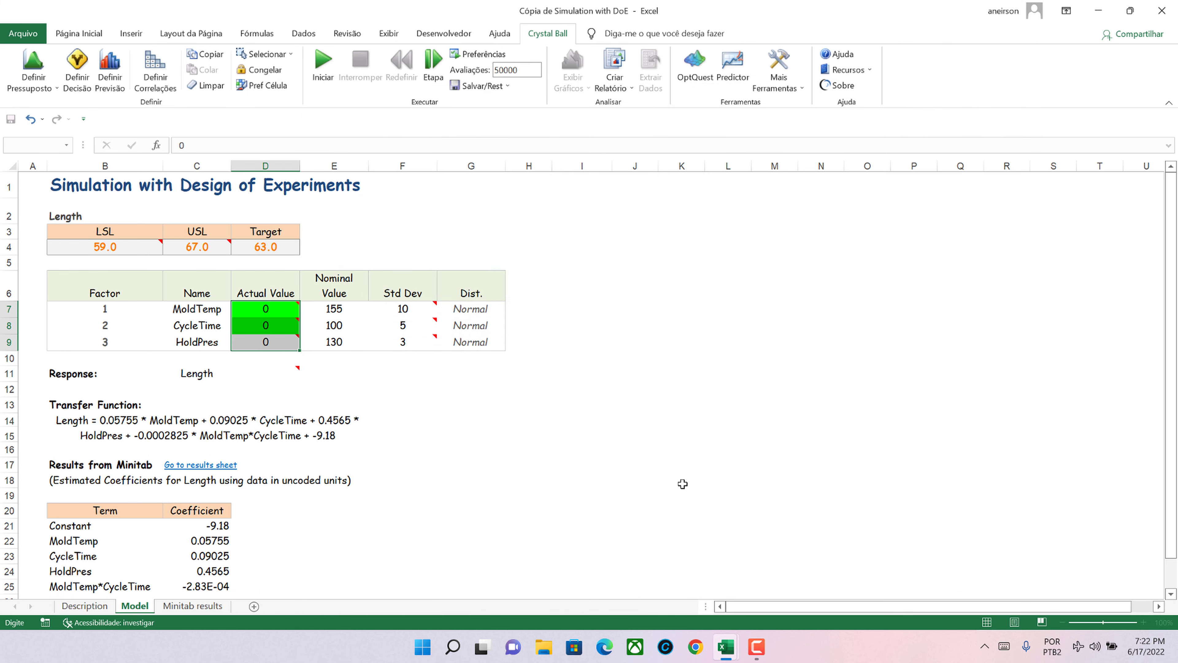
pyautogui.click(420, 342)
pyautogui.press('Return')
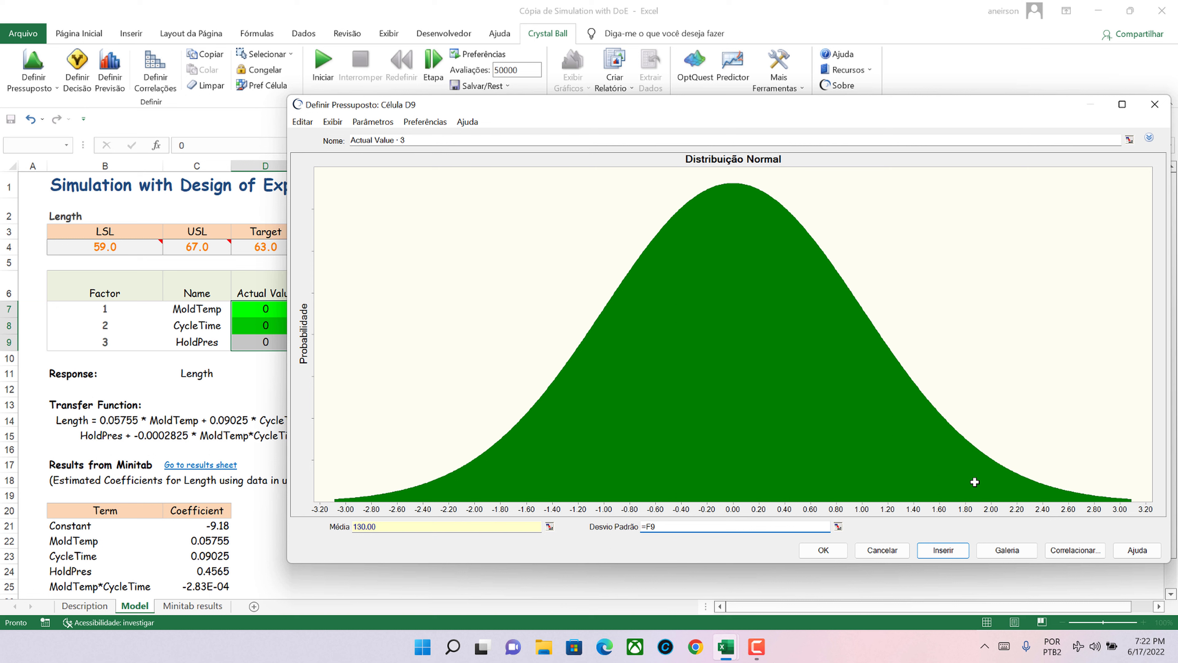
# - Name the D9 assumption "Pressão no Molde" and accept its definition
pyautogui.click(424, 139)
pyautogui.write('Pressão no Molde')
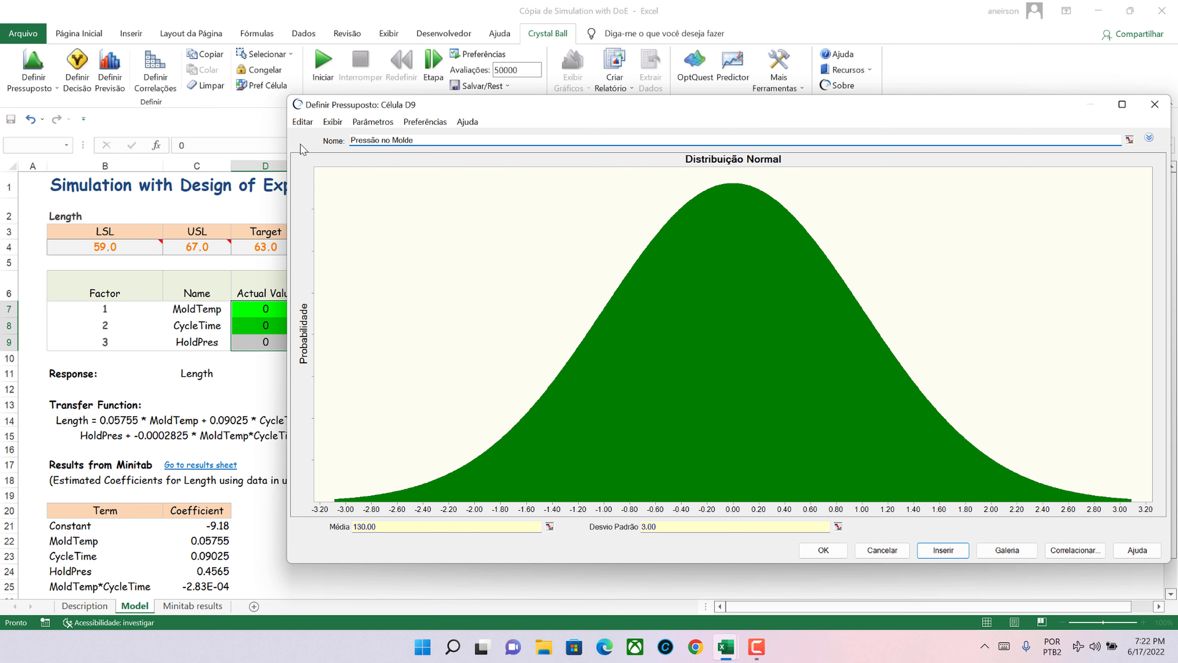
pyautogui.click(828, 550)
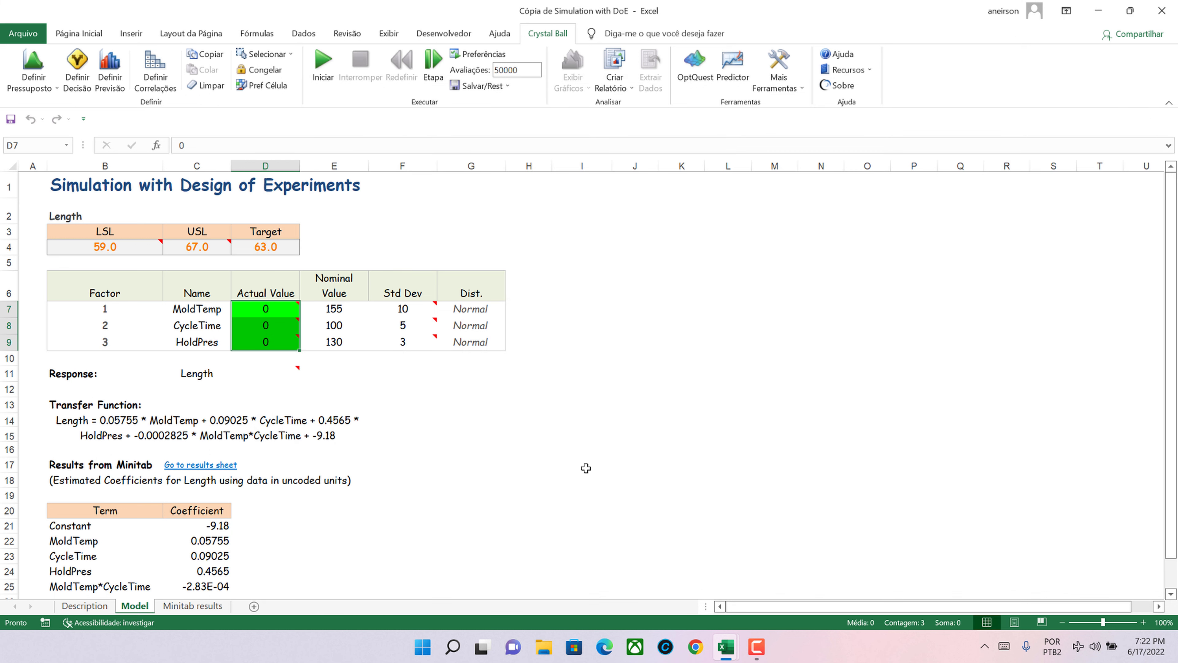
# - Start the Length response formula in D11 with the constant C21 plus the SOMARPRODUTO of C22:C24 and D7:D9
pyautogui.click(255, 378)
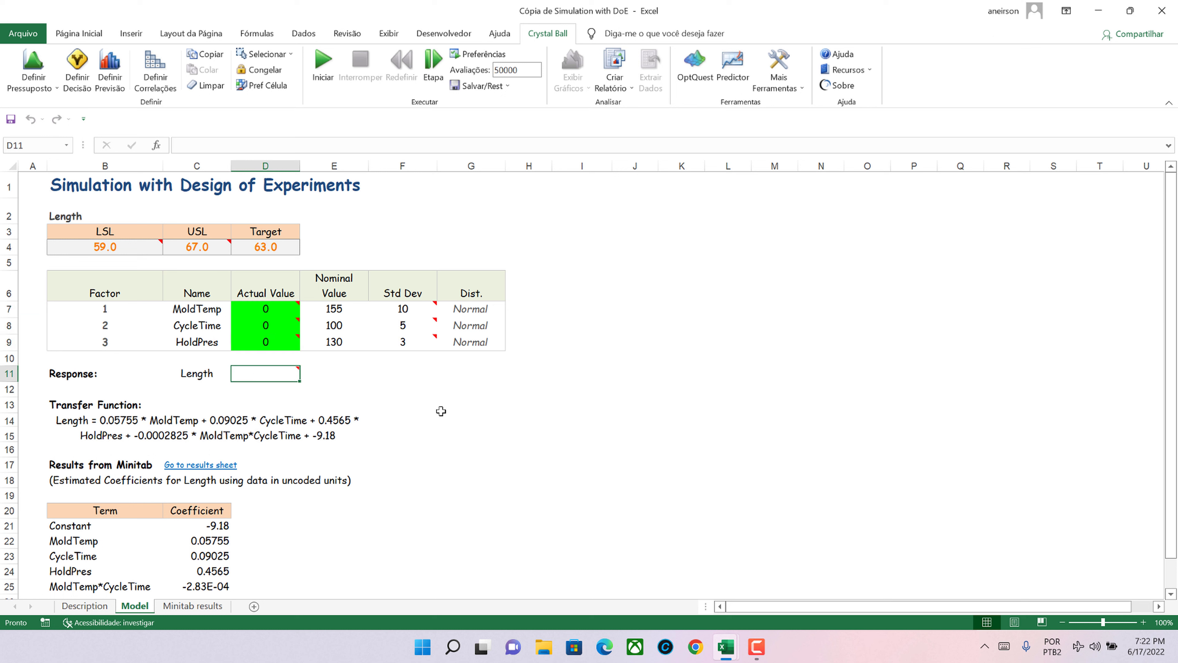
pyautogui.write('=')
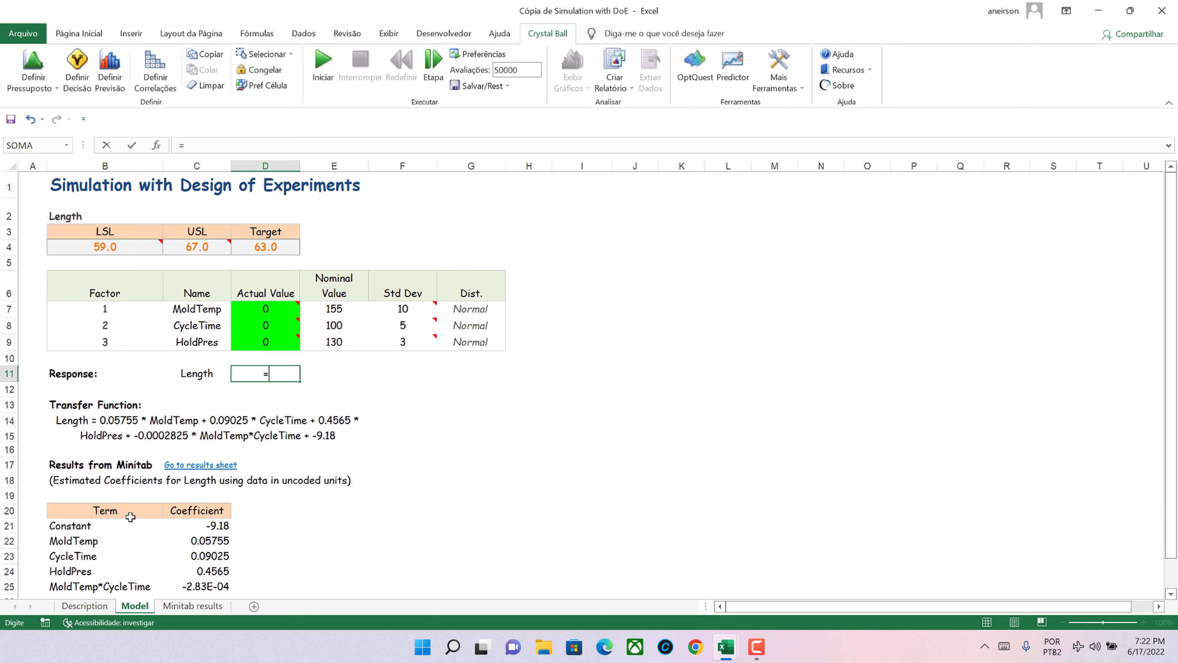
pyautogui.click(179, 525)
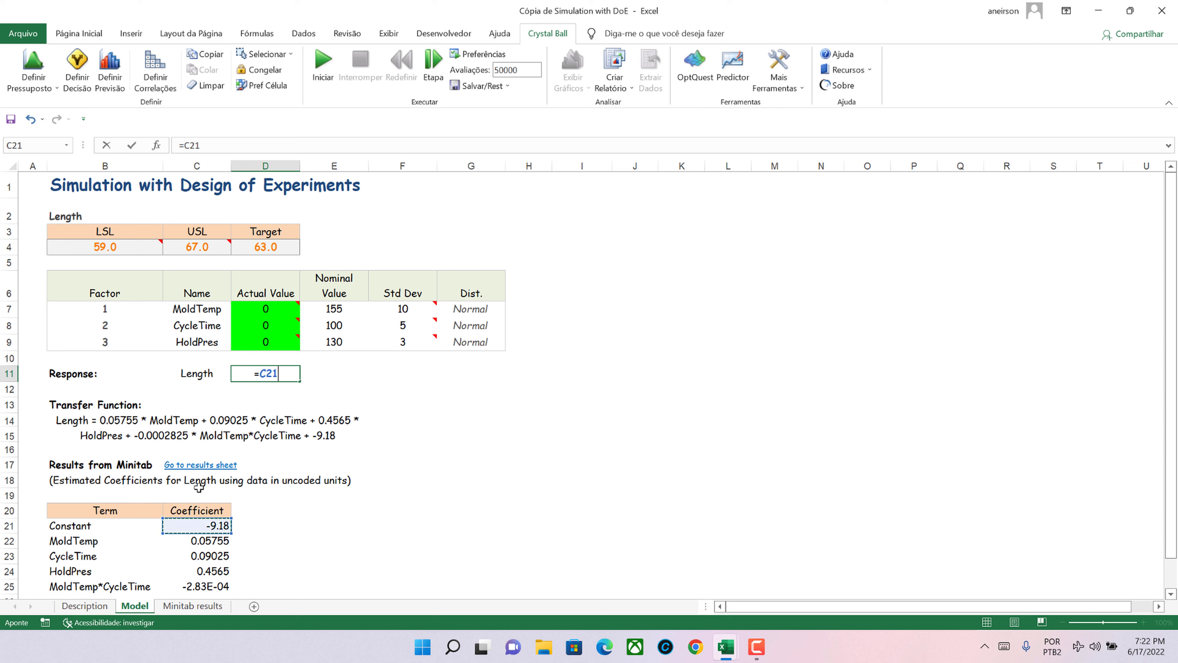
pyautogui.write('+SOMARPRODUTO(')
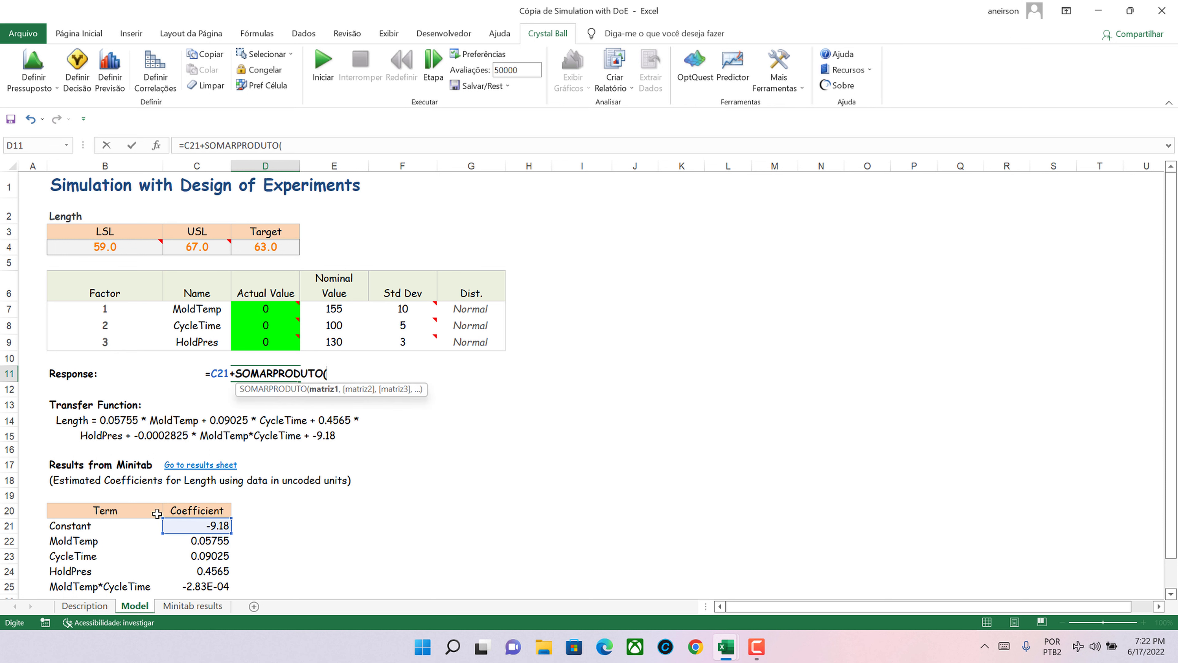
pyautogui.moveTo(216, 542); pyautogui.dragTo(214, 571)
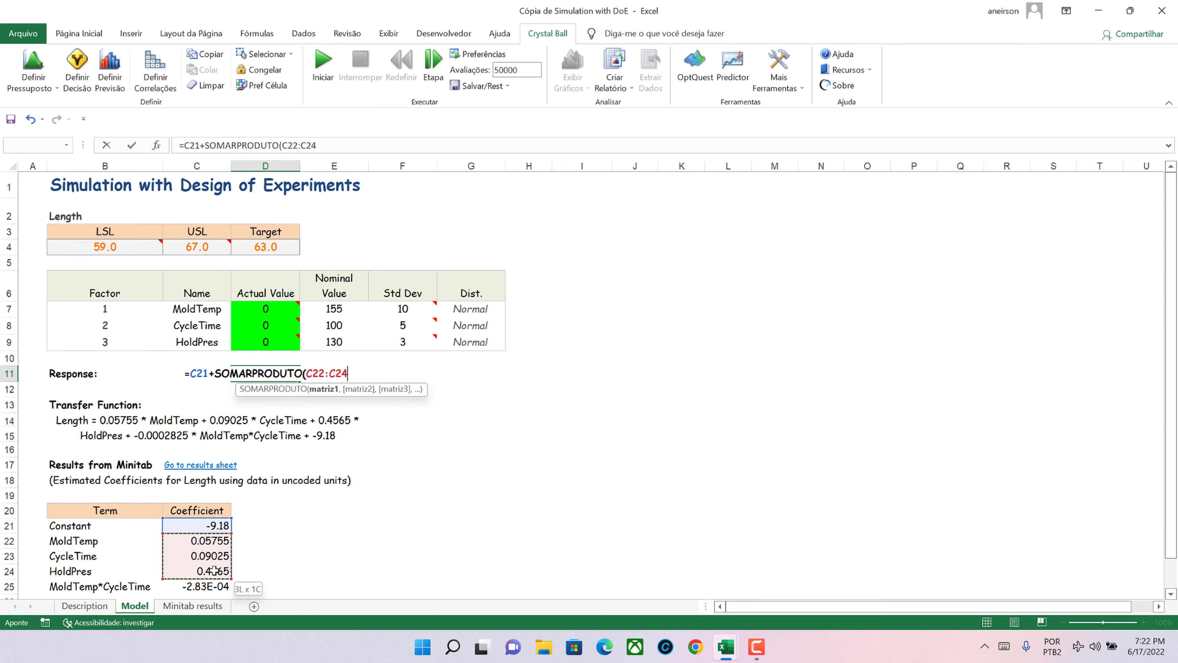
pyautogui.write(',')
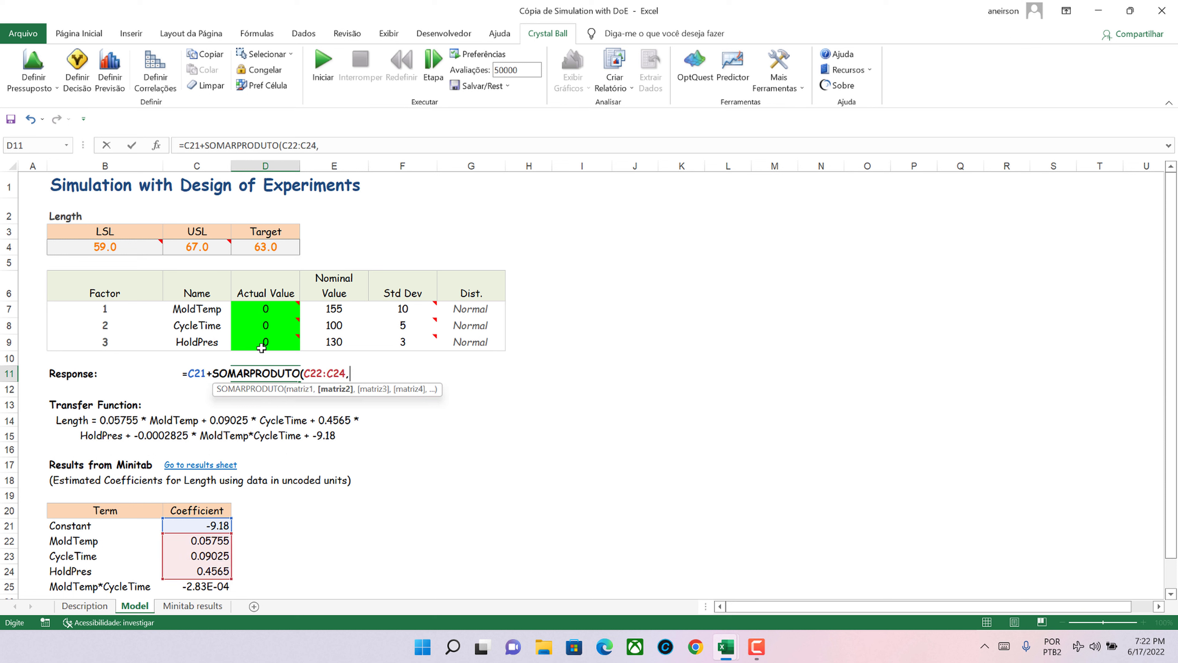
pyautogui.moveTo(274, 310); pyautogui.dragTo(273, 339)
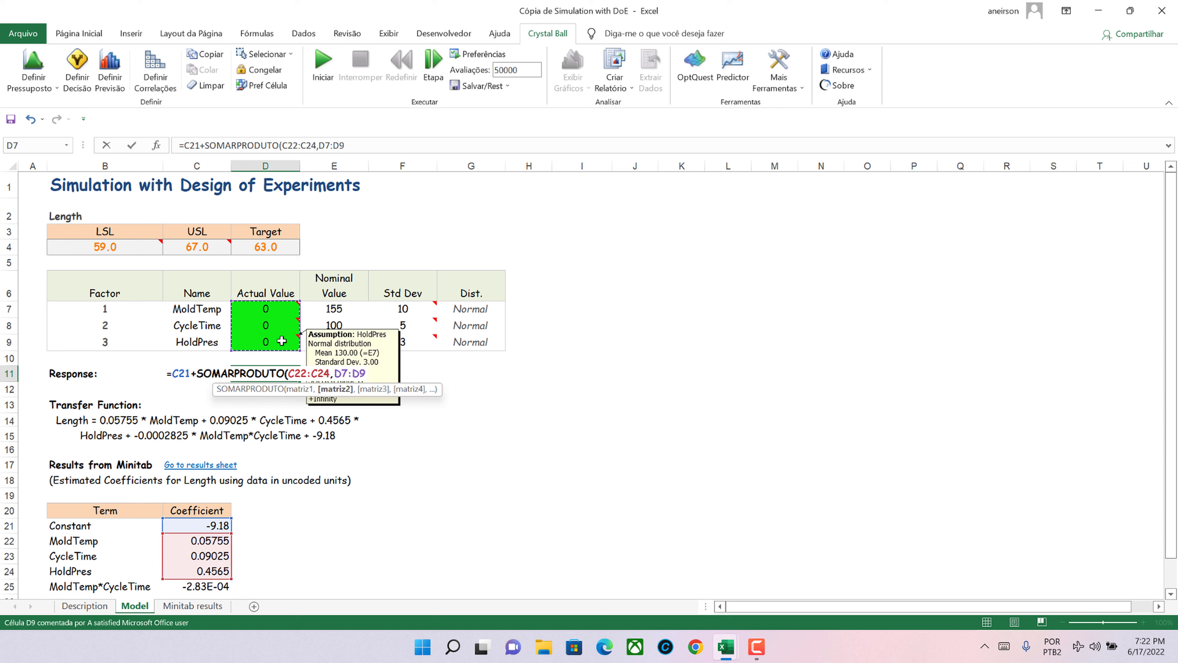
pyautogui.write(')+')
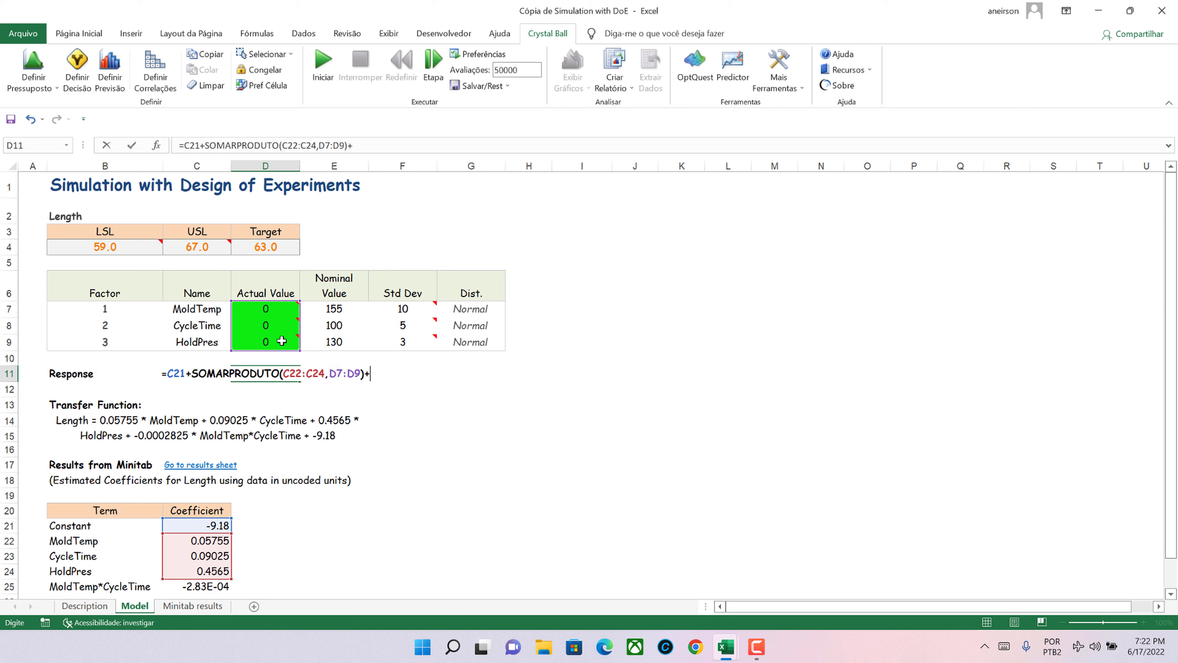
# - Complete the D11 formula with the interaction term C25*D7*D8 and commit it
pyautogui.click(206, 586)
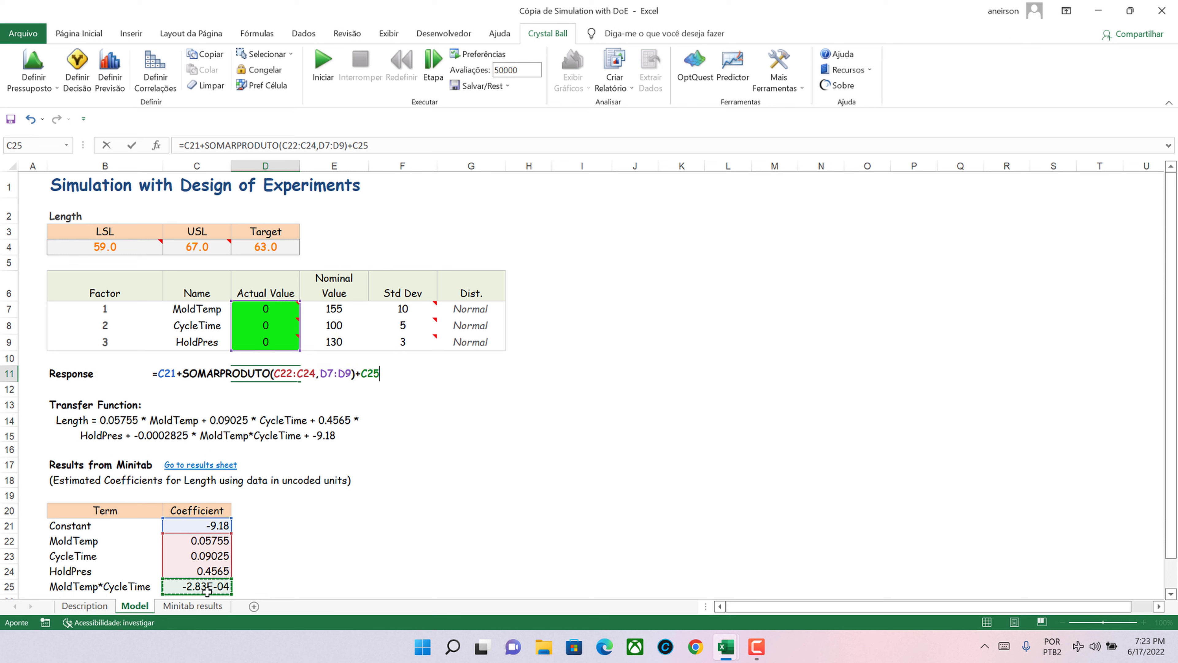
pyautogui.write('*')
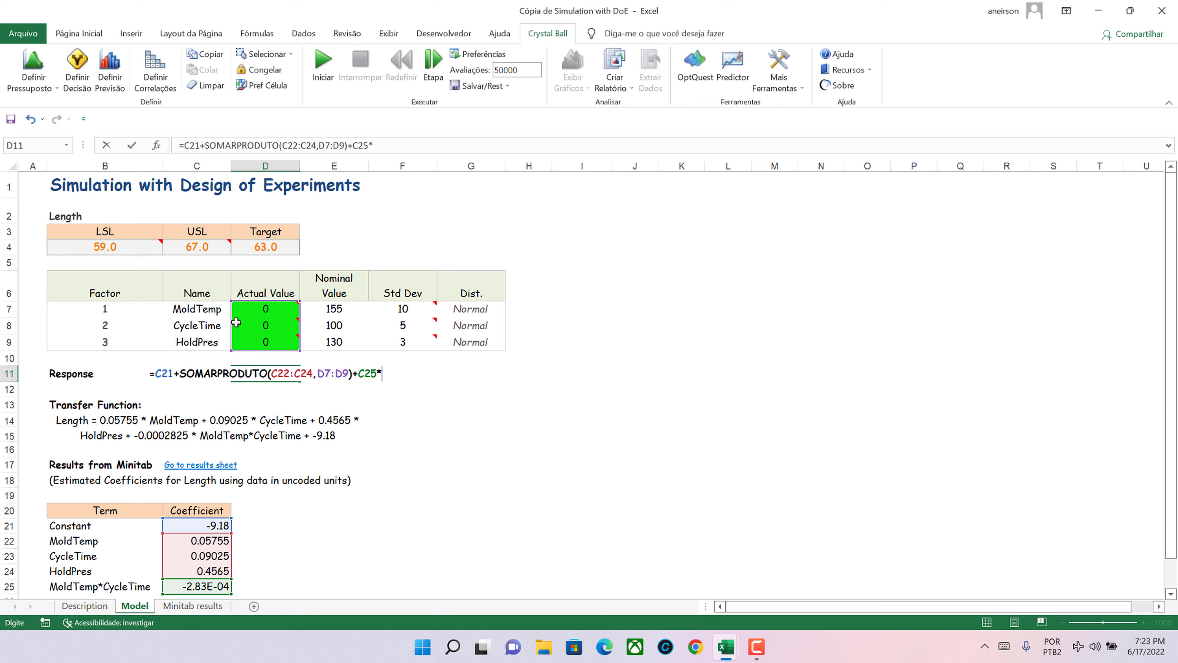
pyautogui.click(267, 310)
pyautogui.write('*')
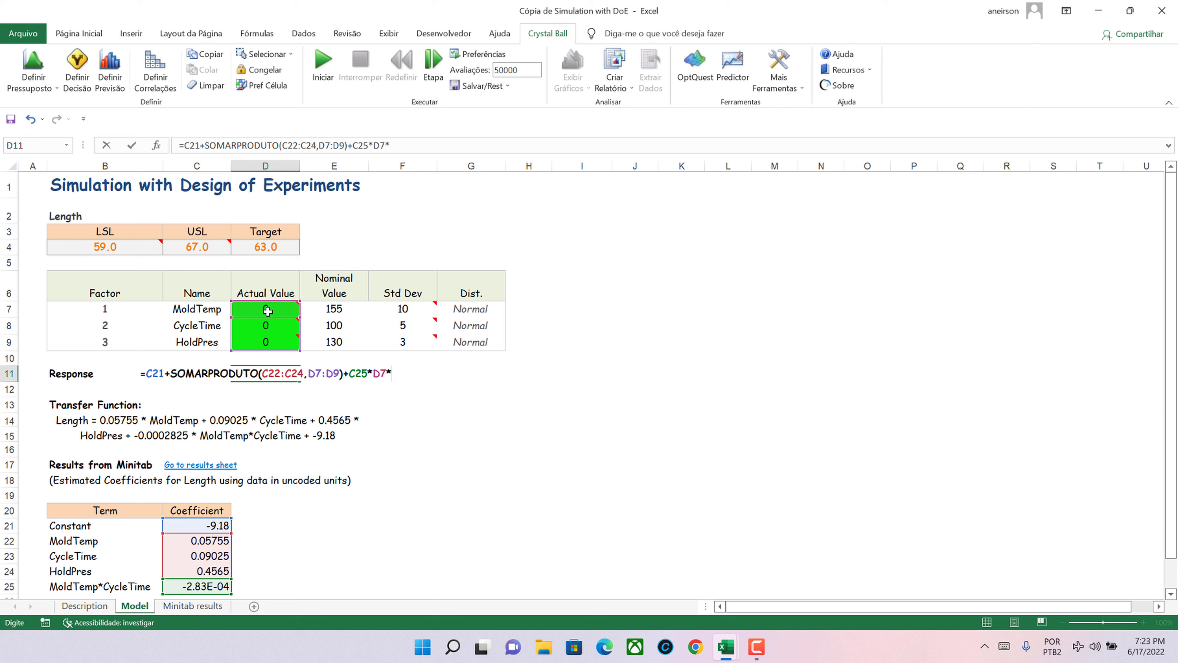
pyautogui.click(276, 326)
pyautogui.press('Return')
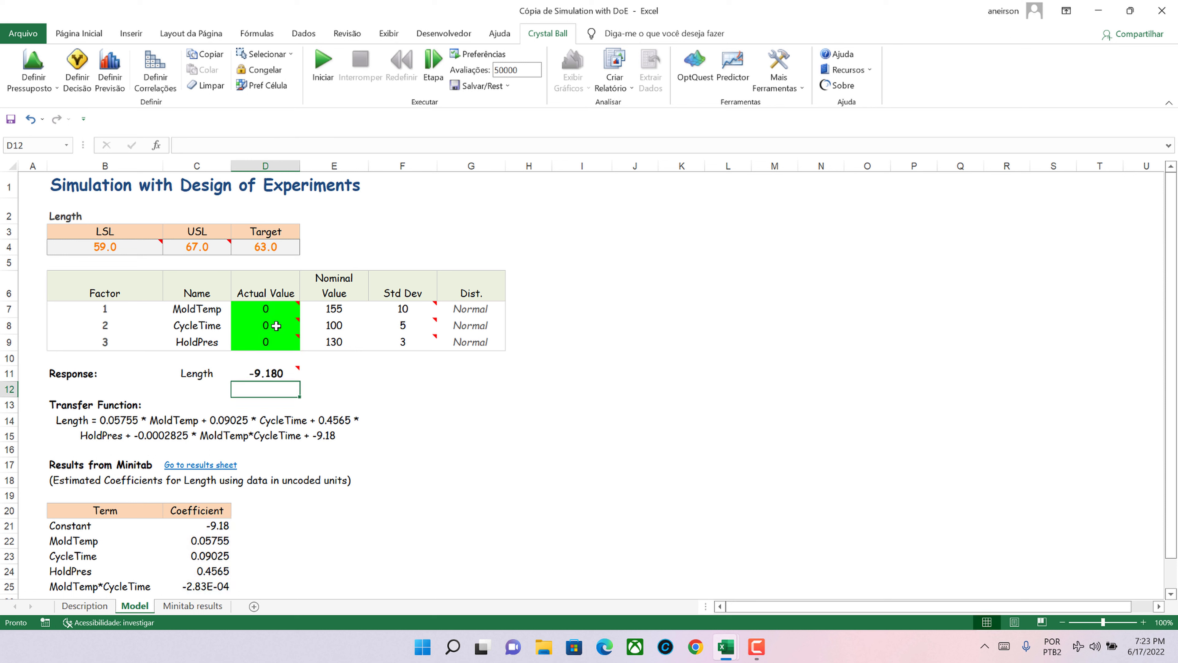
pyautogui.click(297, 375)
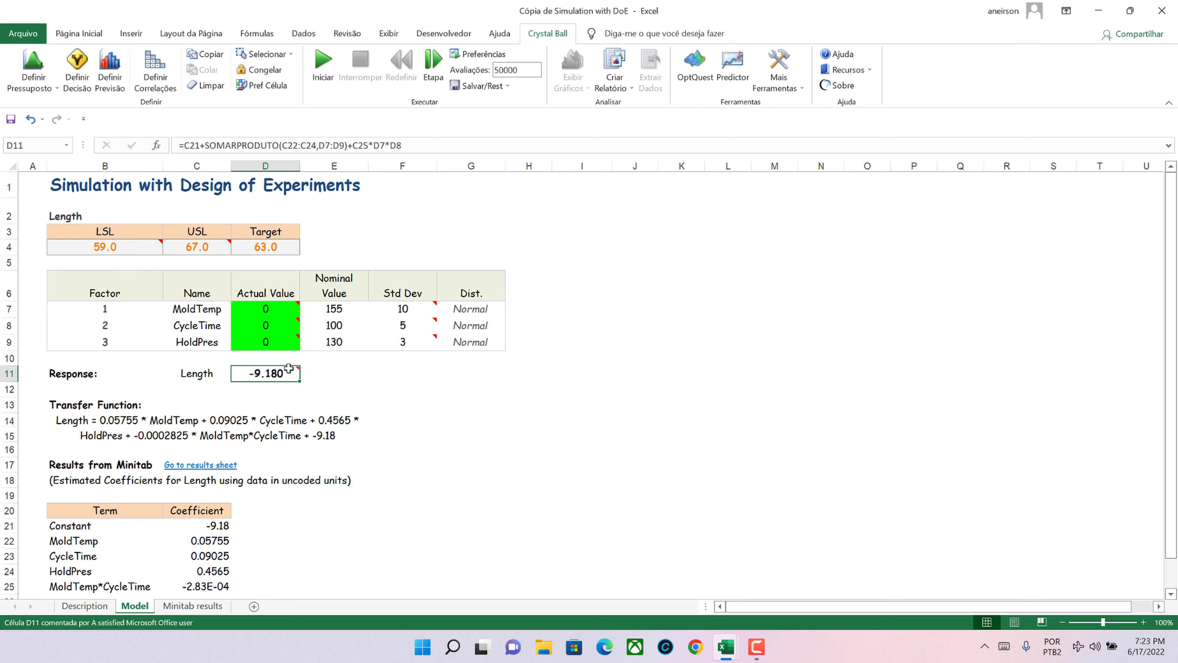
# - On the Minitab results sheet, bold the MoldTemp*HoldPres row and the CycleTime*HoldPres term name in the coded-units effects table
pyautogui.click(181, 606)
pyautogui.scroll(-5, 567, 360)
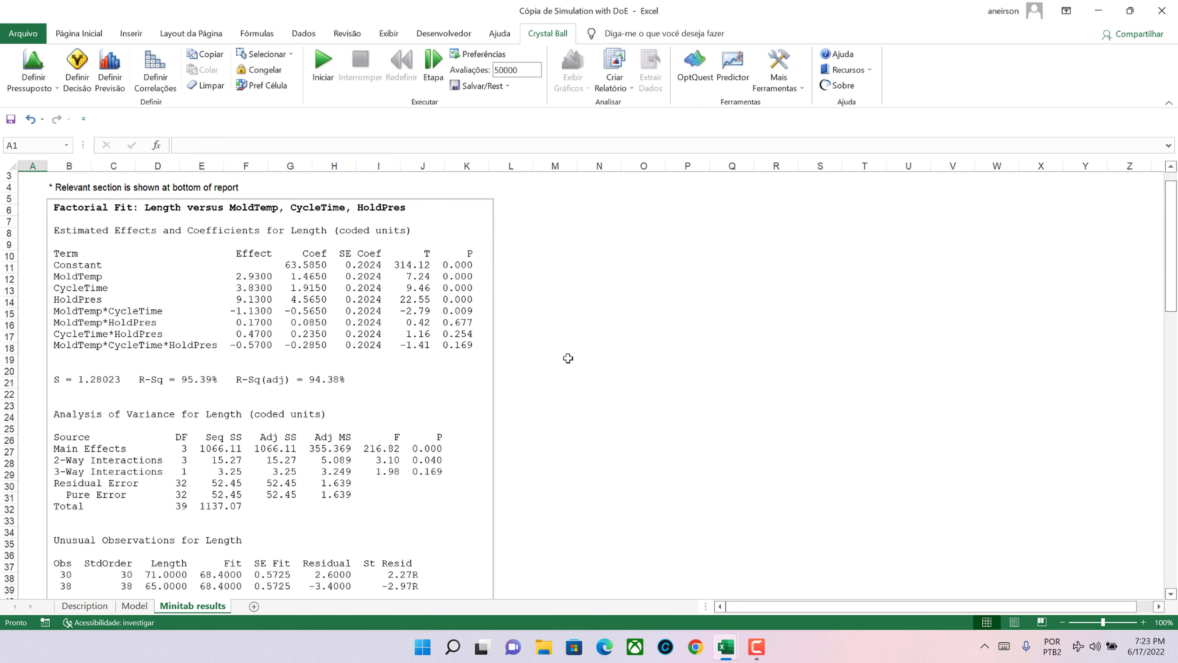
pyautogui.scroll(-3, 569, 347)
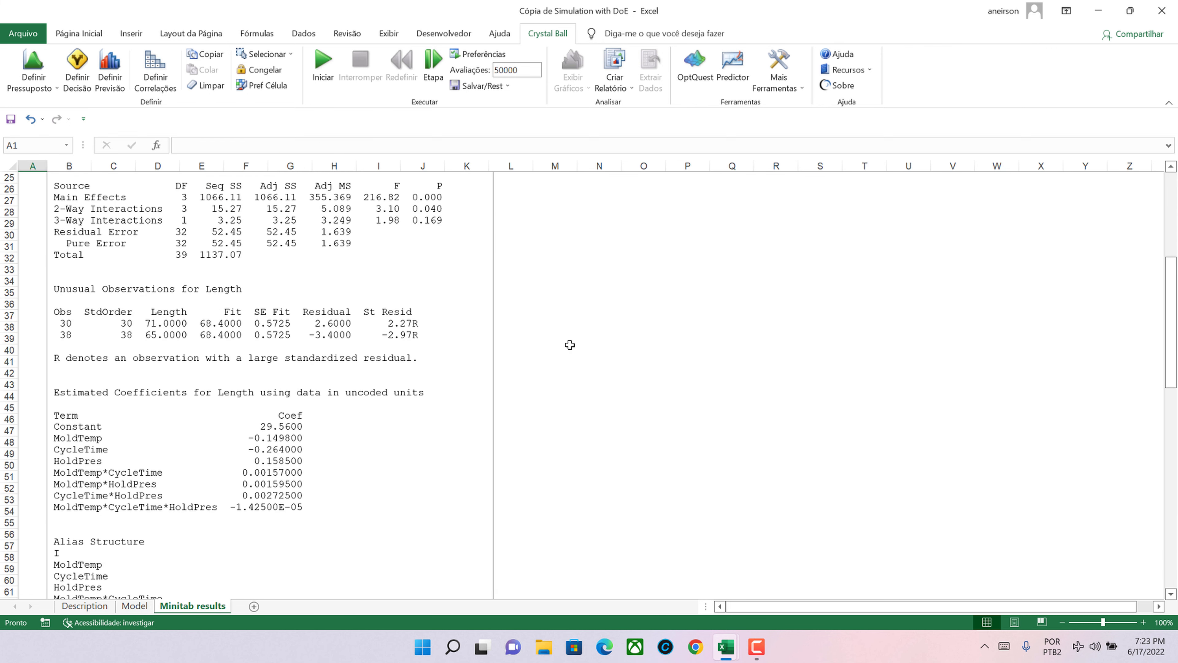
pyautogui.scroll(-1, 569, 340)
pyautogui.scroll(7, 570, 339)
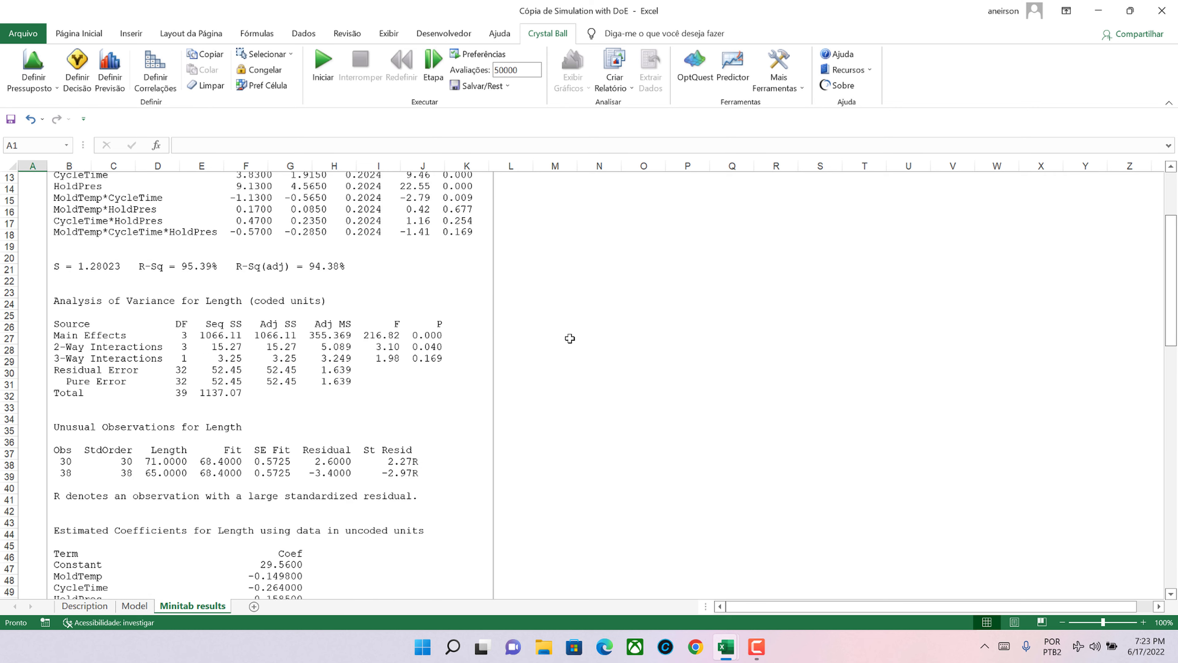
pyautogui.scroll(1, 569, 336)
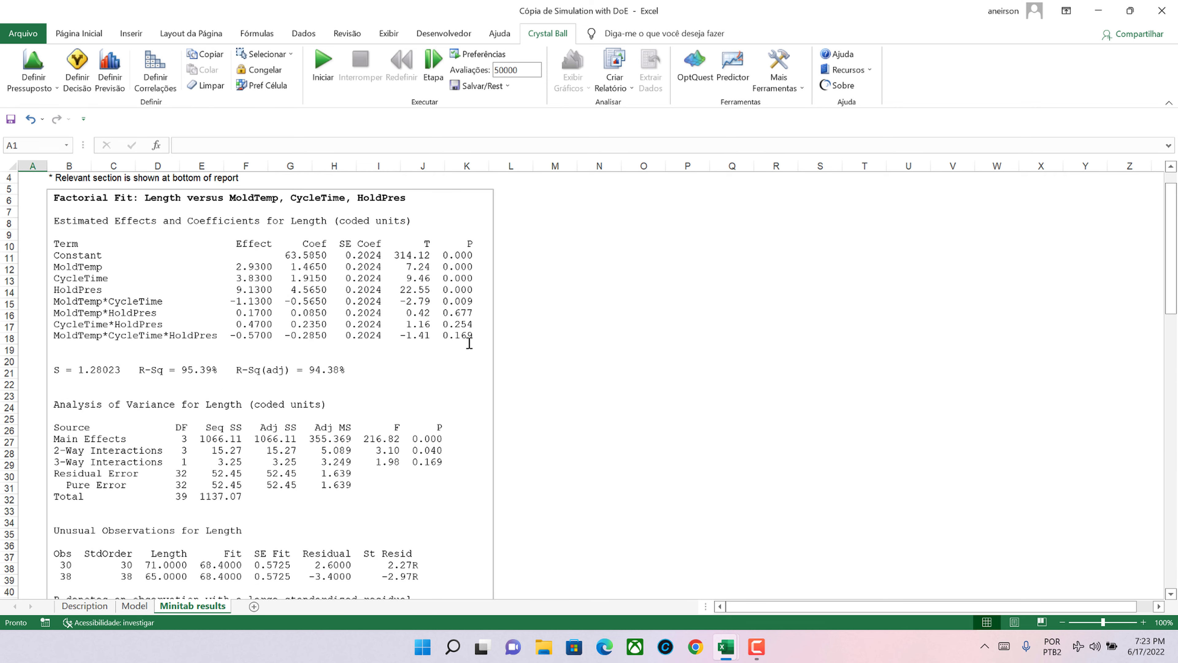
pyautogui.moveTo(470, 343); pyautogui.dragTo(70, 313)
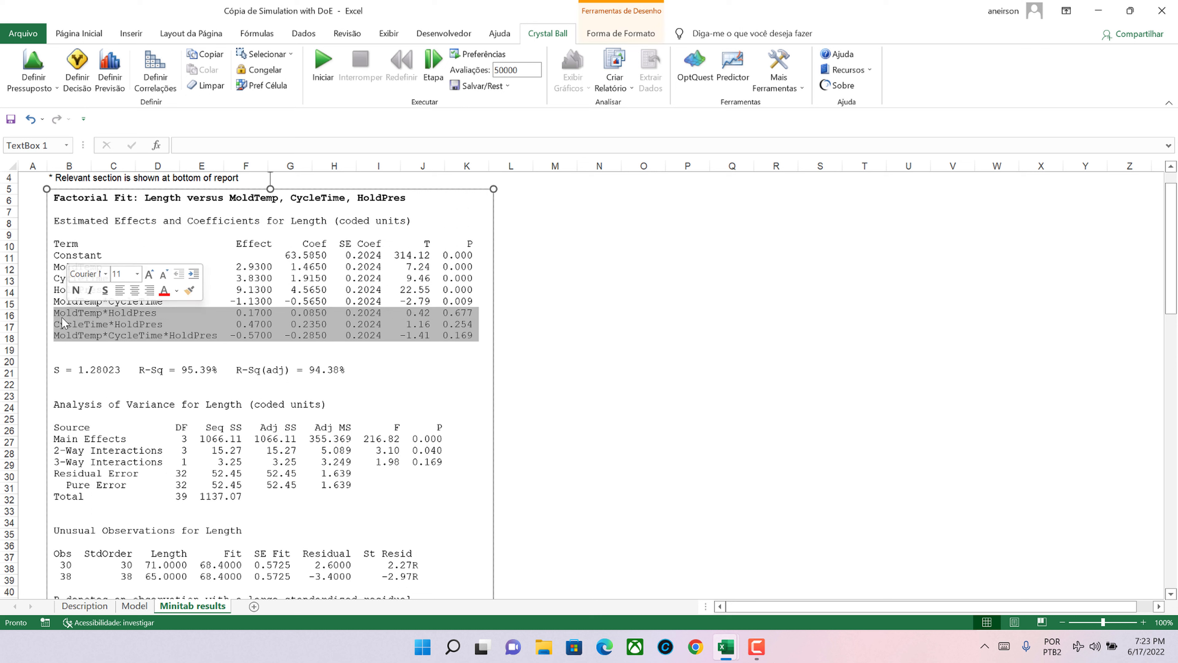
pyautogui.moveTo(54, 312); pyautogui.dragTo(234, 324)
pyautogui.hotkey('ctrl', 'n')
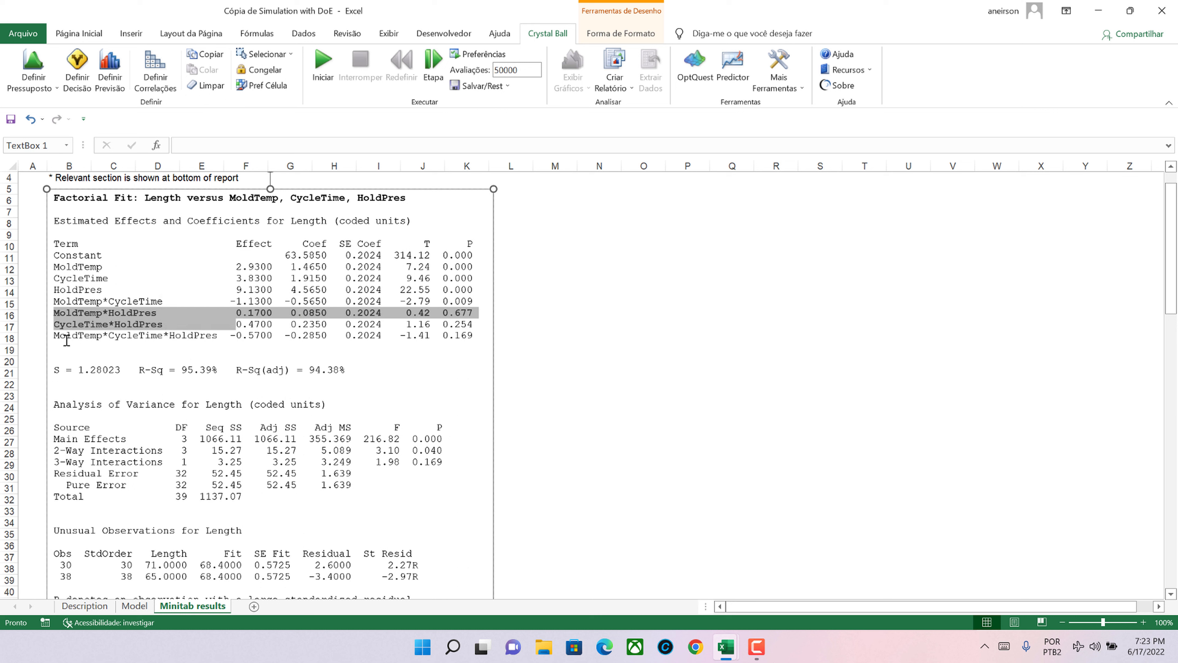
# - Extend the bold formatting to the full CycleTime*HoldPres and MoldTemp*CycleTime*HoldPres rows, and deselect the report text
pyautogui.moveTo(58, 341)
pyautogui.mouseDown()
pyautogui.moveTo(476, 328)
pyautogui.moveTo(19, 361)
pyautogui.moveTo(55, 341)
pyautogui.moveTo(55, 327)
pyautogui.mouseUp()
pyautogui.hotkey('ctrl', 'n')
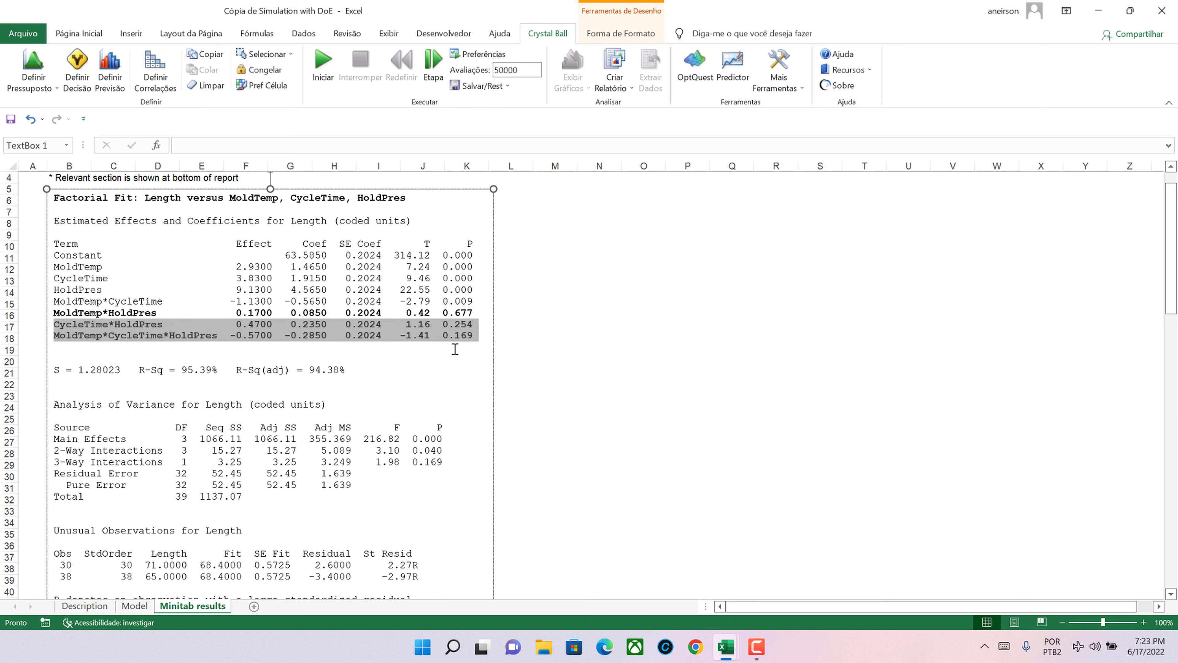
pyautogui.press('Right')
pyautogui.moveTo(478, 335); pyautogui.dragTo(55, 313)
pyautogui.click(635, 327)
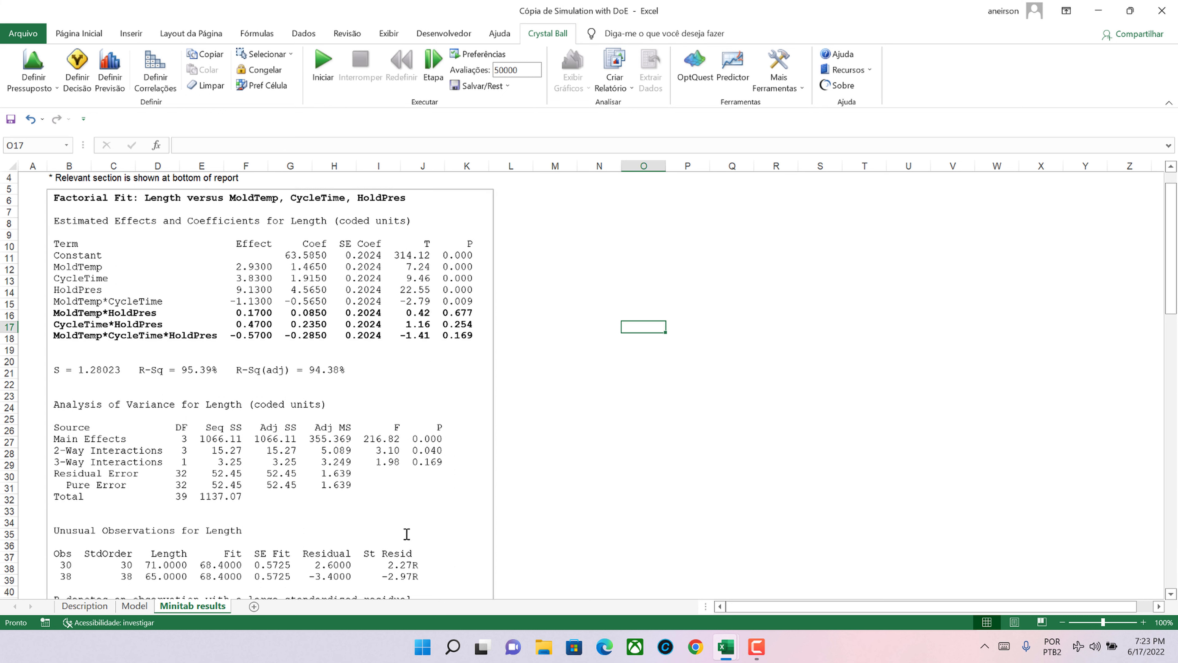
# - Return to the Model sheet and check the capability metrics setting in the statistics run preferences
pyautogui.click(134, 605)
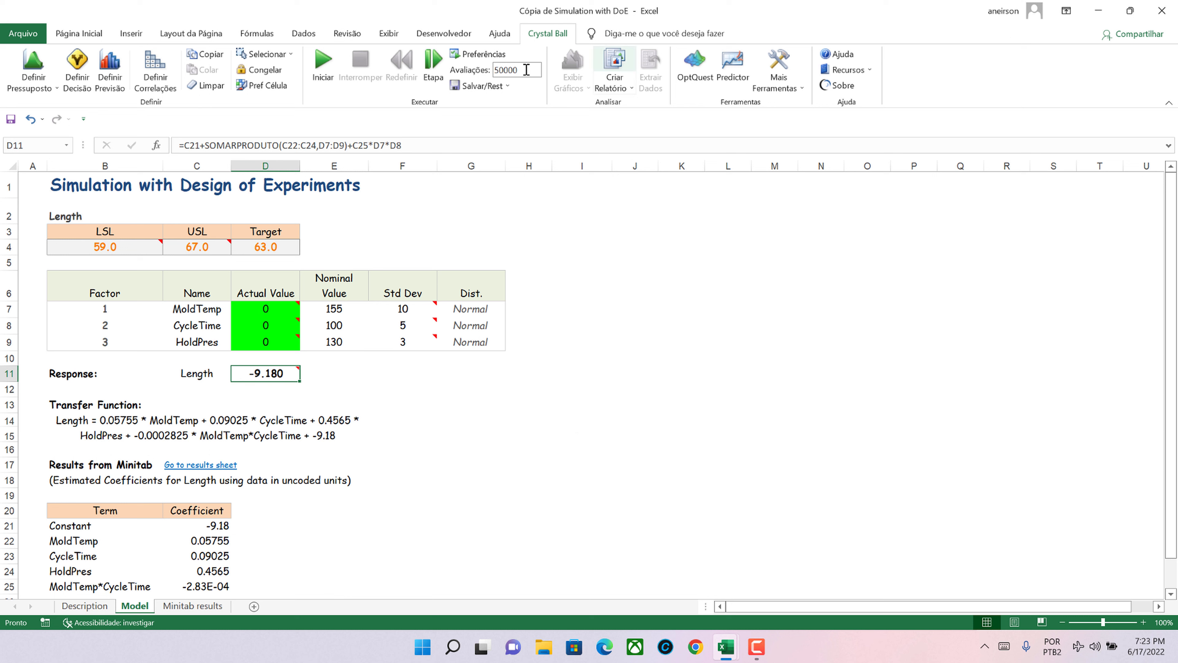
pyautogui.click(478, 56)
pyautogui.click(635, 207)
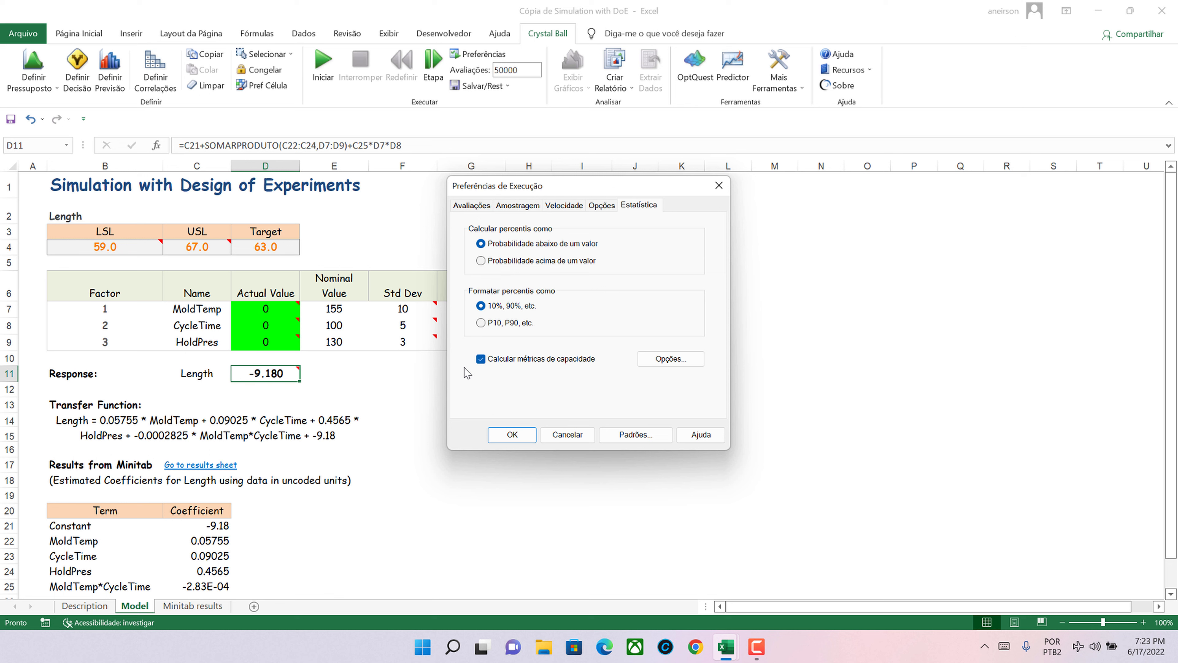
pyautogui.click(512, 435)
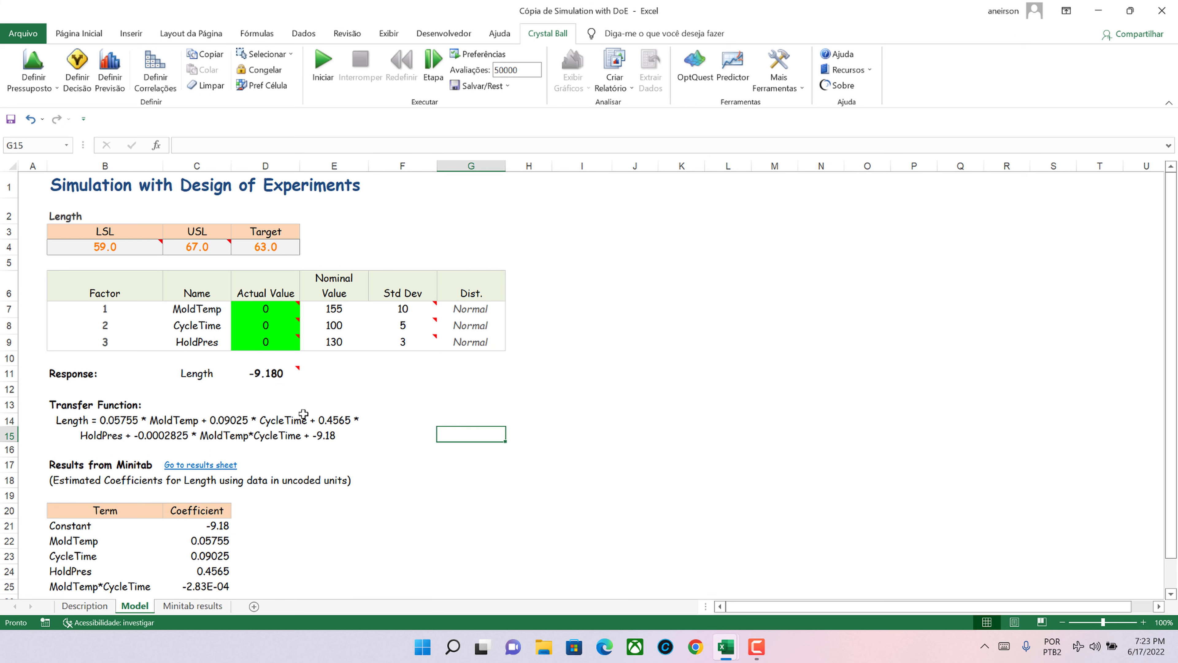
# - Define D11 as a forecast named "Comprimento" with LSL 59, USL 67 and target 63
pyautogui.click(269, 380)
pyautogui.click(109, 69)
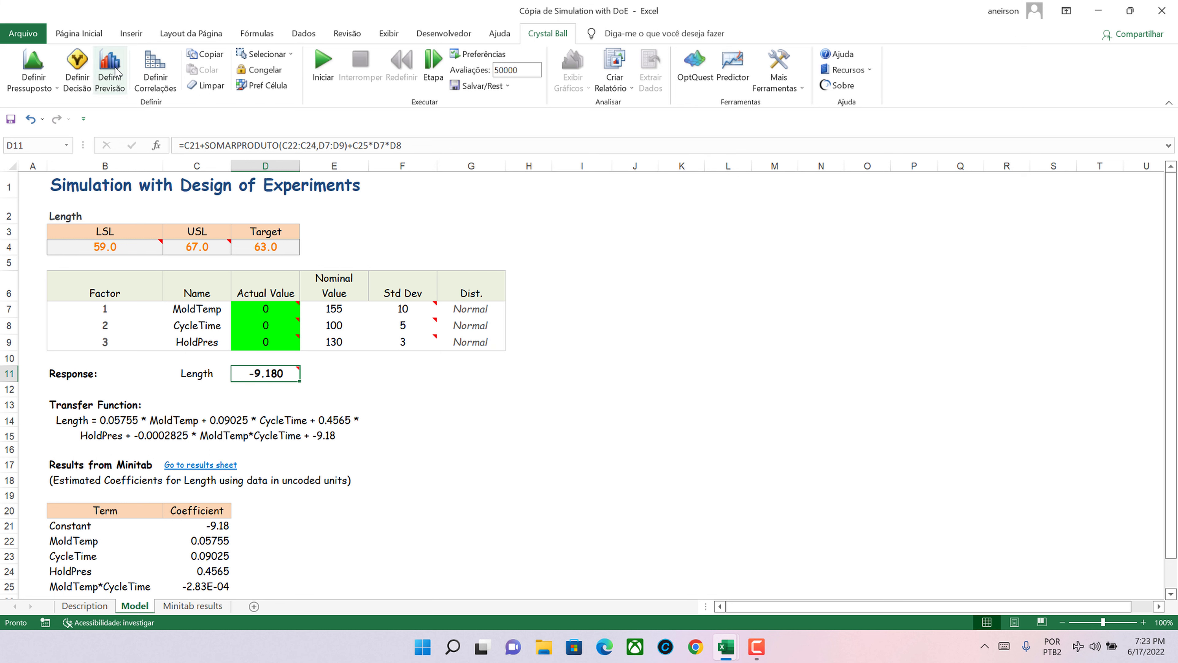
pyautogui.write('Comprimento')
pyautogui.press('Tab')
pyautogui.press('Tab')
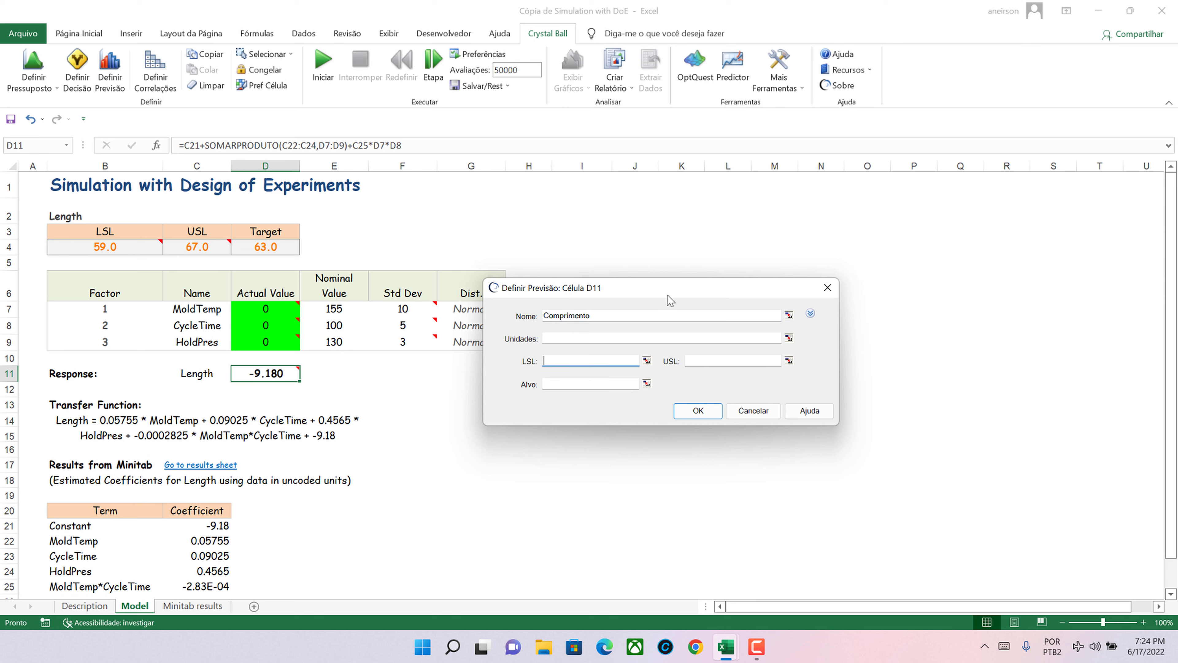
pyautogui.press('Tab')
pyautogui.press('Tab')
pyautogui.write('6')
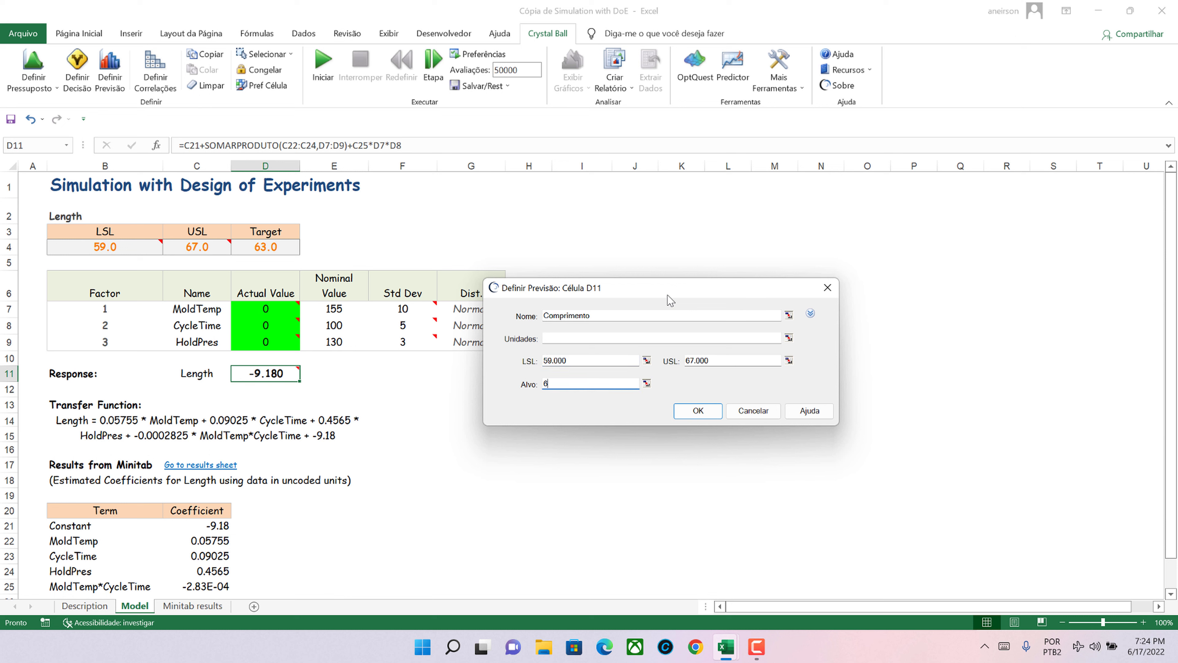
pyautogui.press('Return')
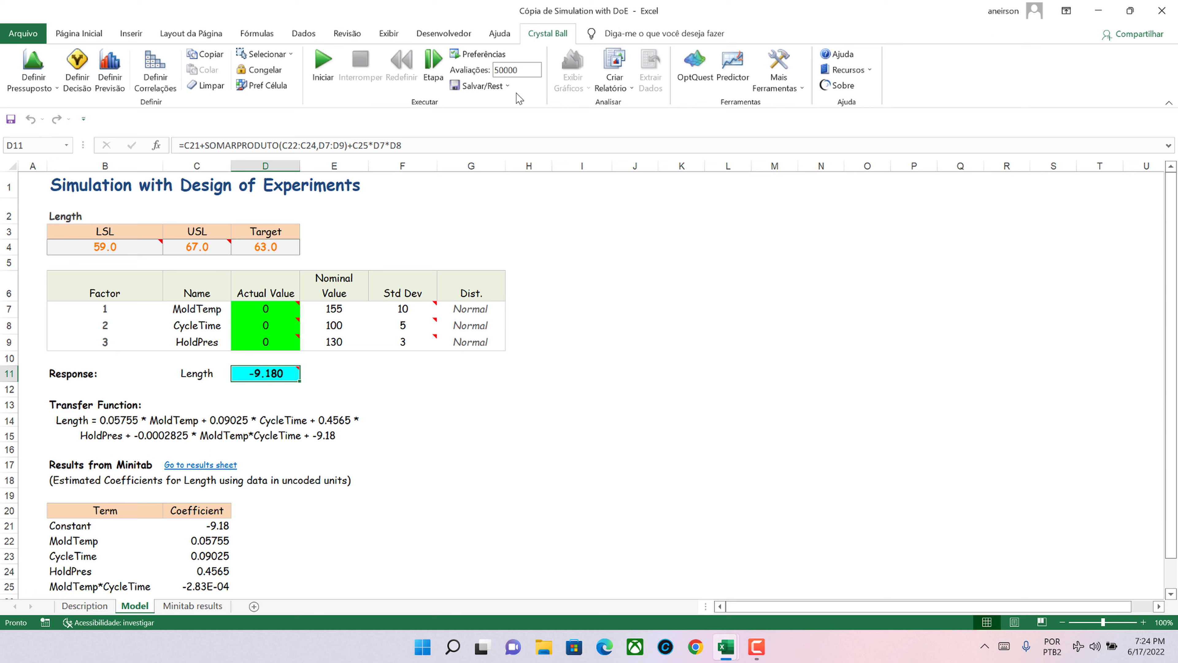
# - Run the simulation with 50,000 trials and maximize the Comprimento forecast chart
pyautogui.click(324, 68)
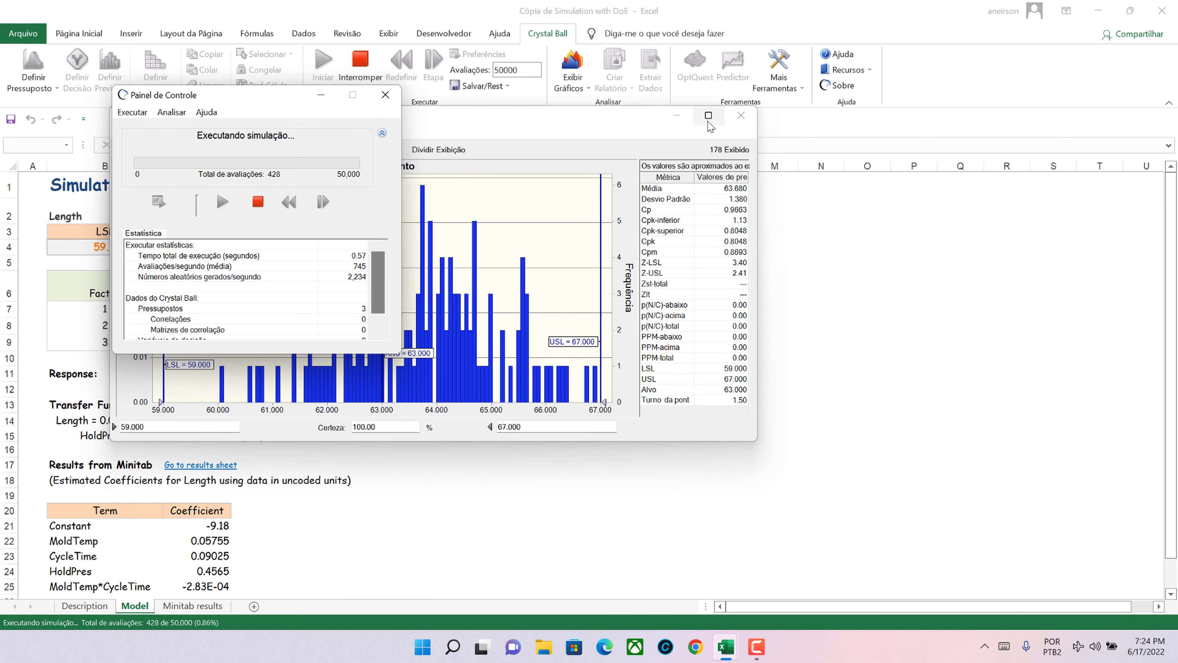
pyautogui.click(708, 121)
# - In the forecast's chart preferences, show column gaps, enable the 3D effect and change the bin density
pyautogui.click(127, 23)
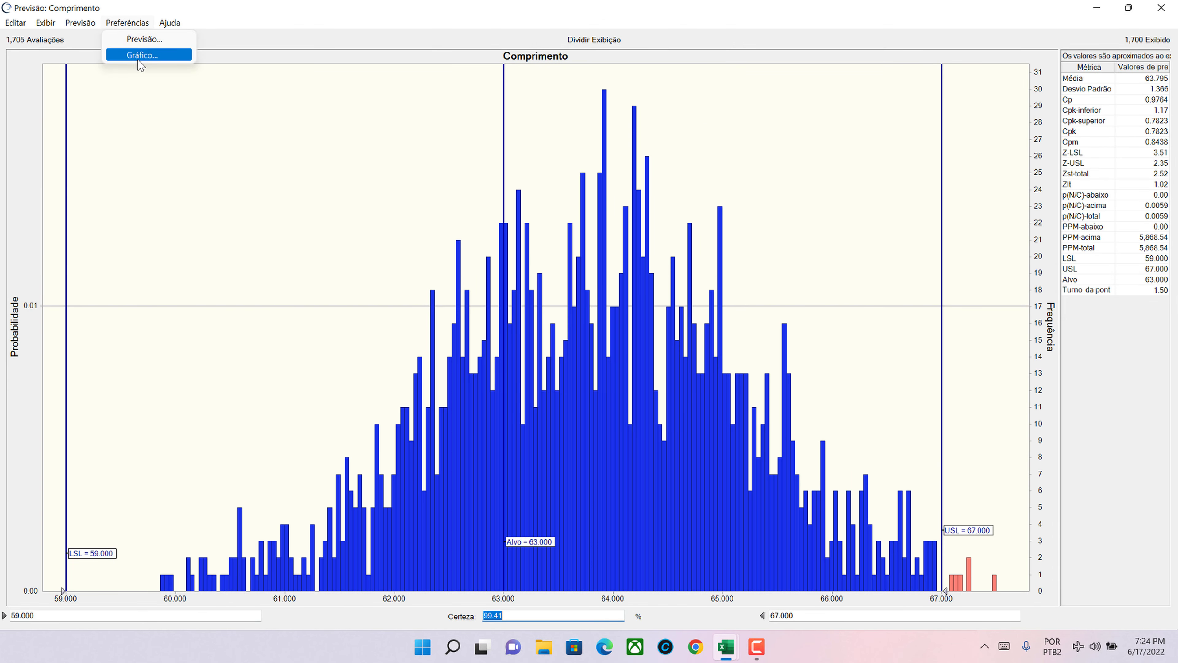
pyautogui.click(140, 55)
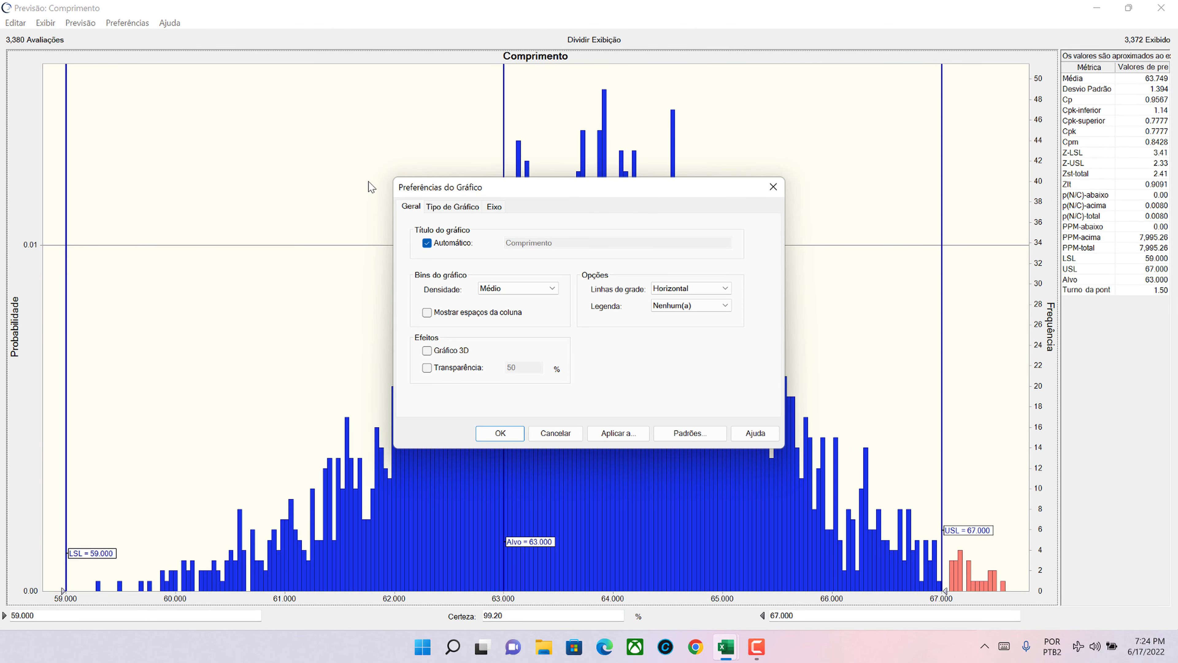
pyautogui.click(426, 312)
pyautogui.click(427, 351)
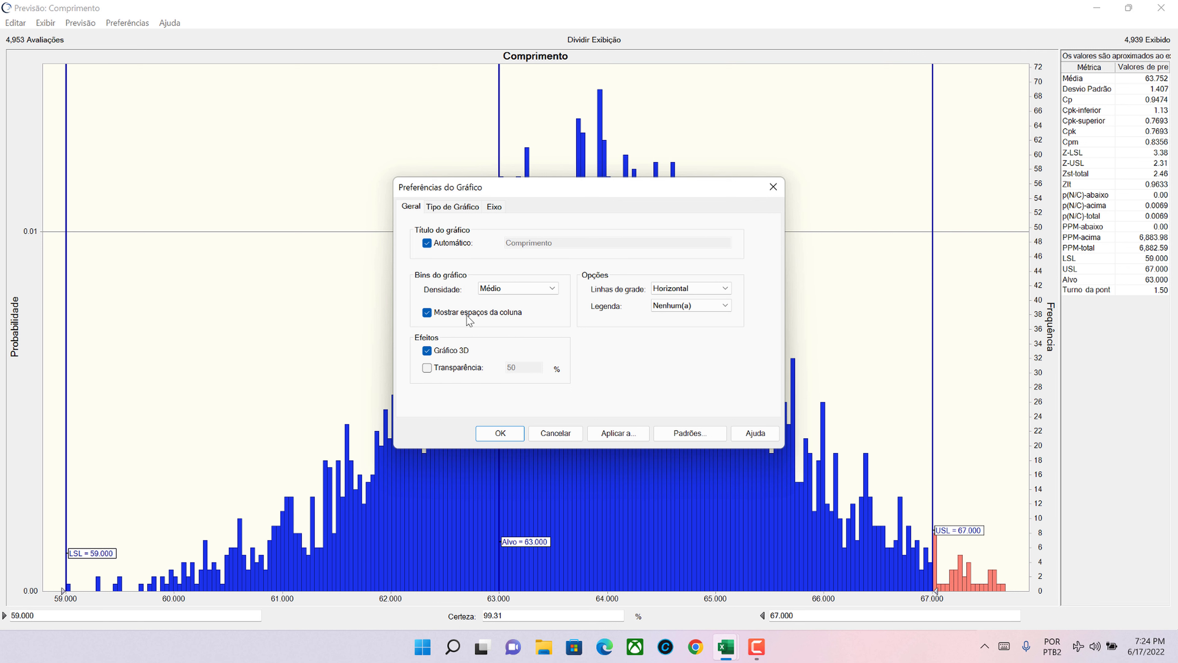
pyautogui.click(519, 288)
pyautogui.click(505, 339)
# - Set the forecast values series color to olive and apply the chart preferences
pyautogui.click(457, 209)
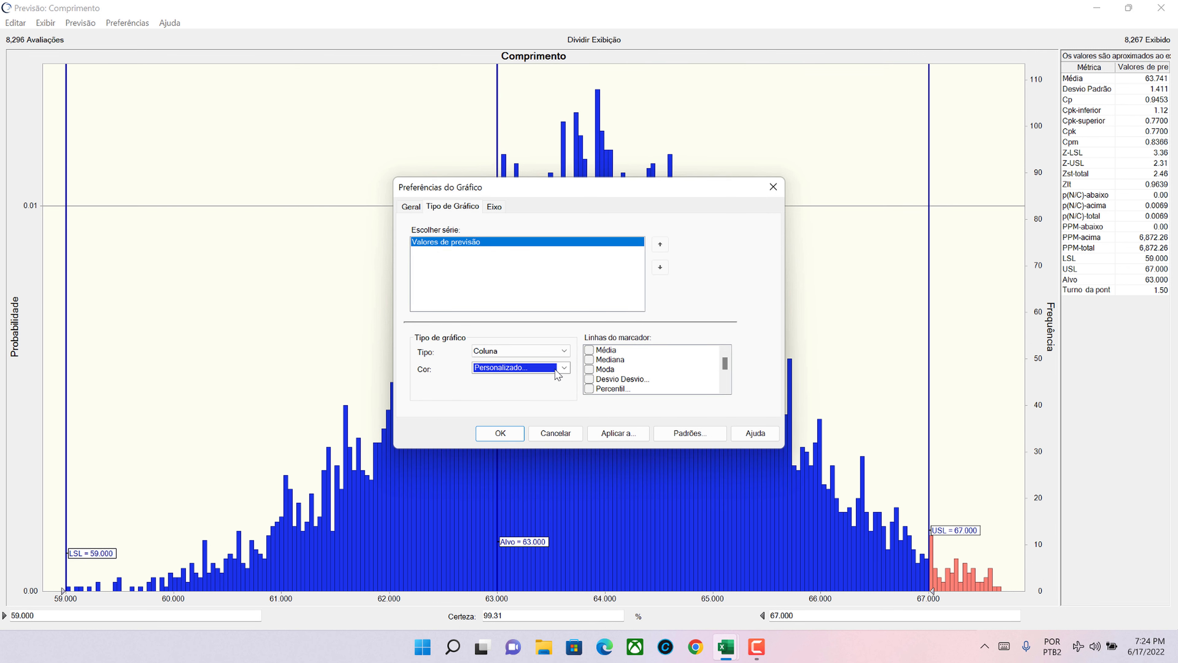
pyautogui.click(558, 369)
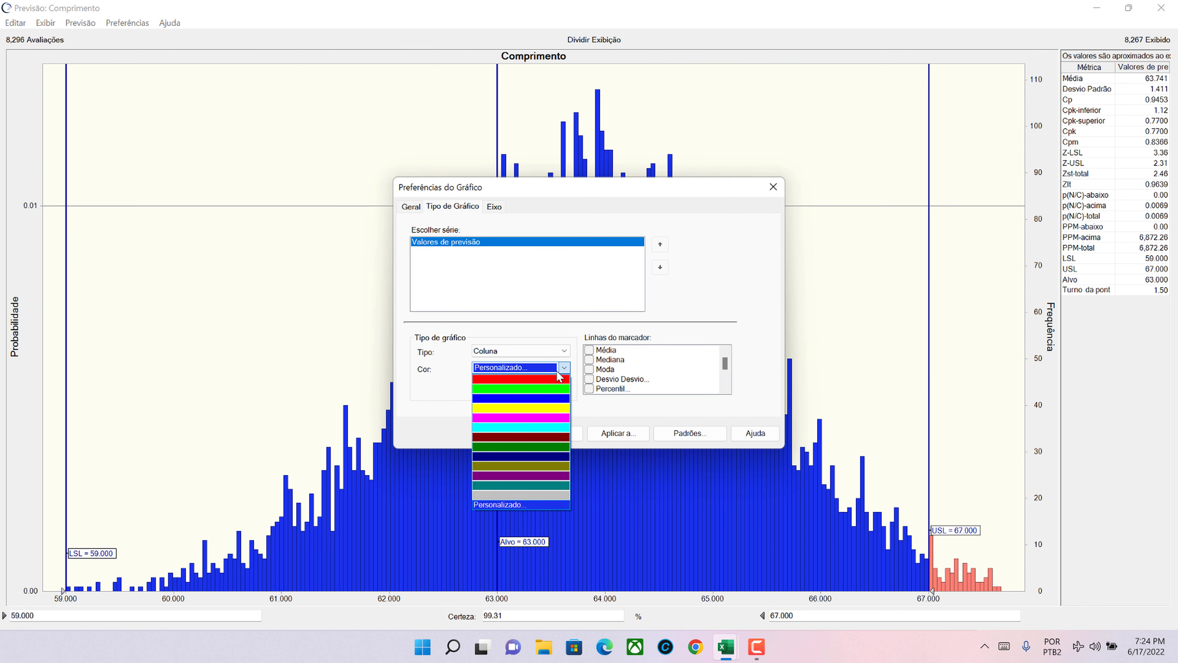
pyautogui.click(517, 466)
pyautogui.click(506, 436)
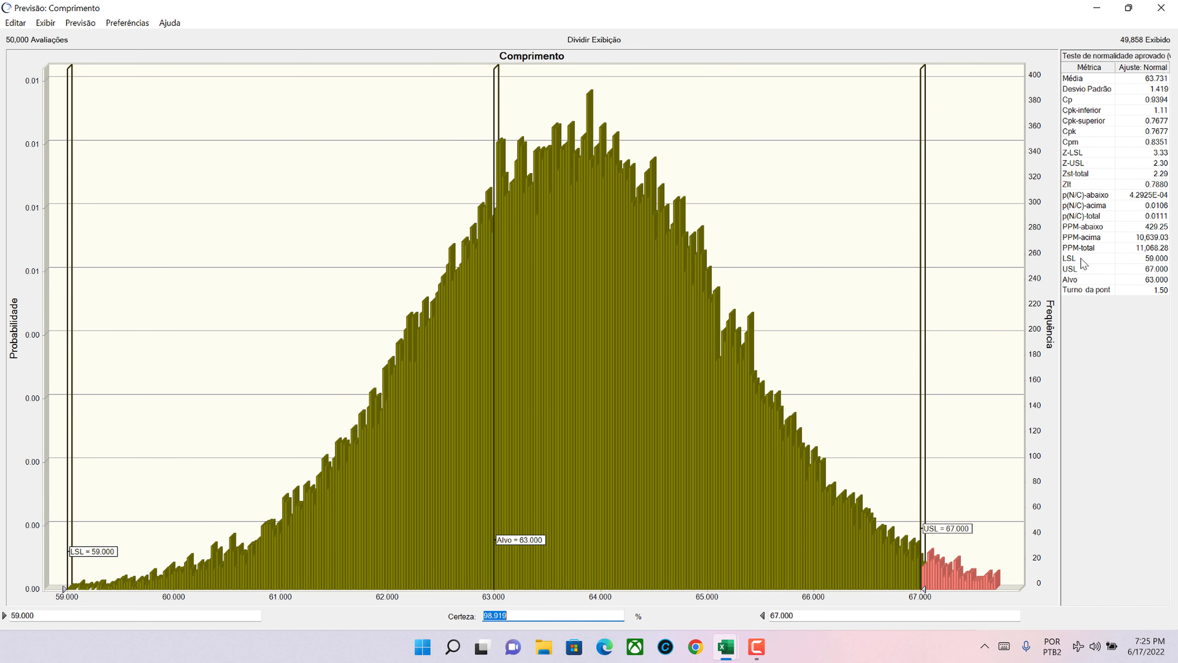
# - Open the sensitivity chart for the Comprimento forecast and maximize its window
pyautogui.click(1128, 249)
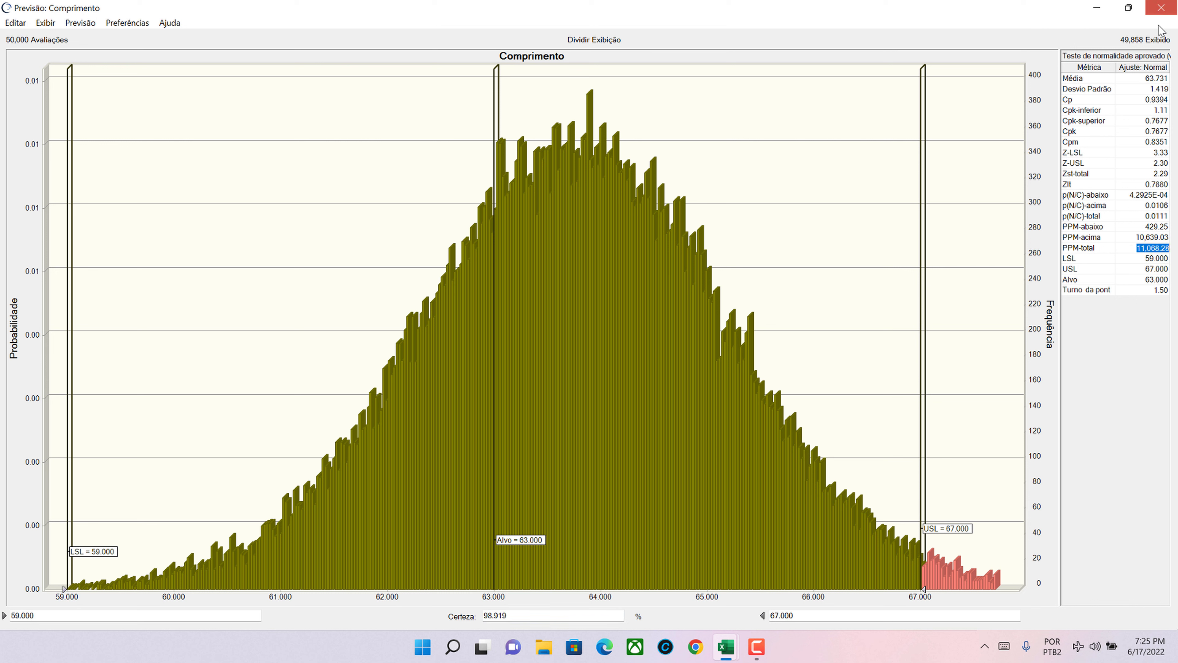
pyautogui.click(80, 23)
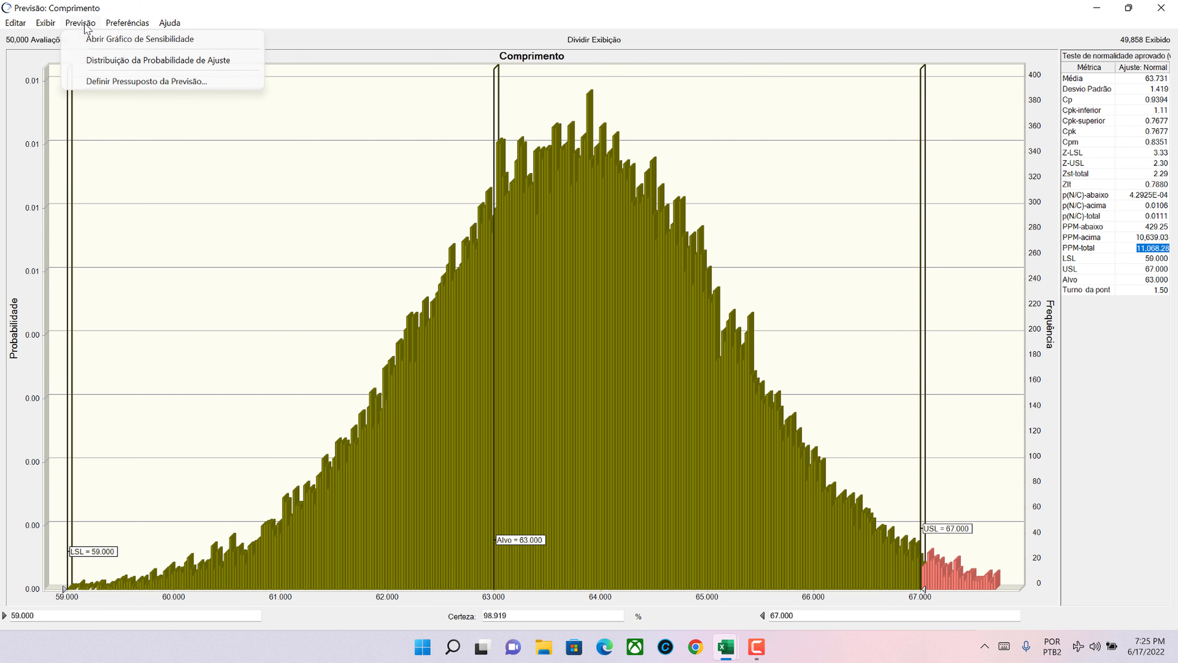
pyautogui.click(105, 40)
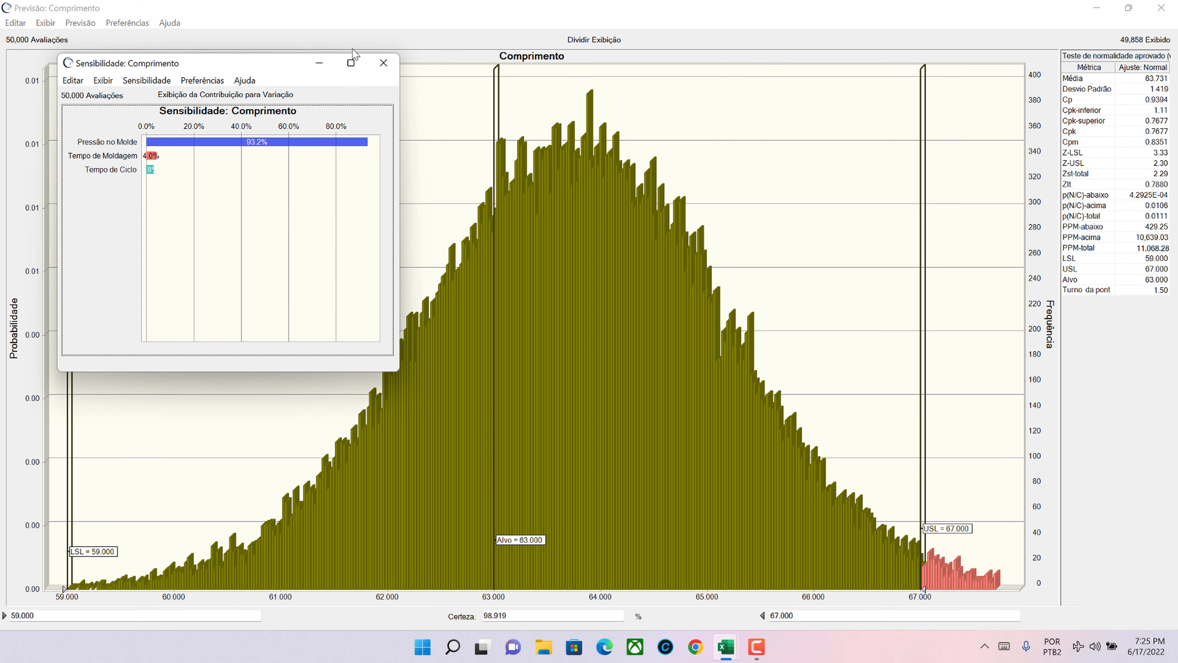
pyautogui.click(352, 61)
# - In the sensitivity chart's preferences, enable the 3D effect and turn off transparency
pyautogui.click(93, 23)
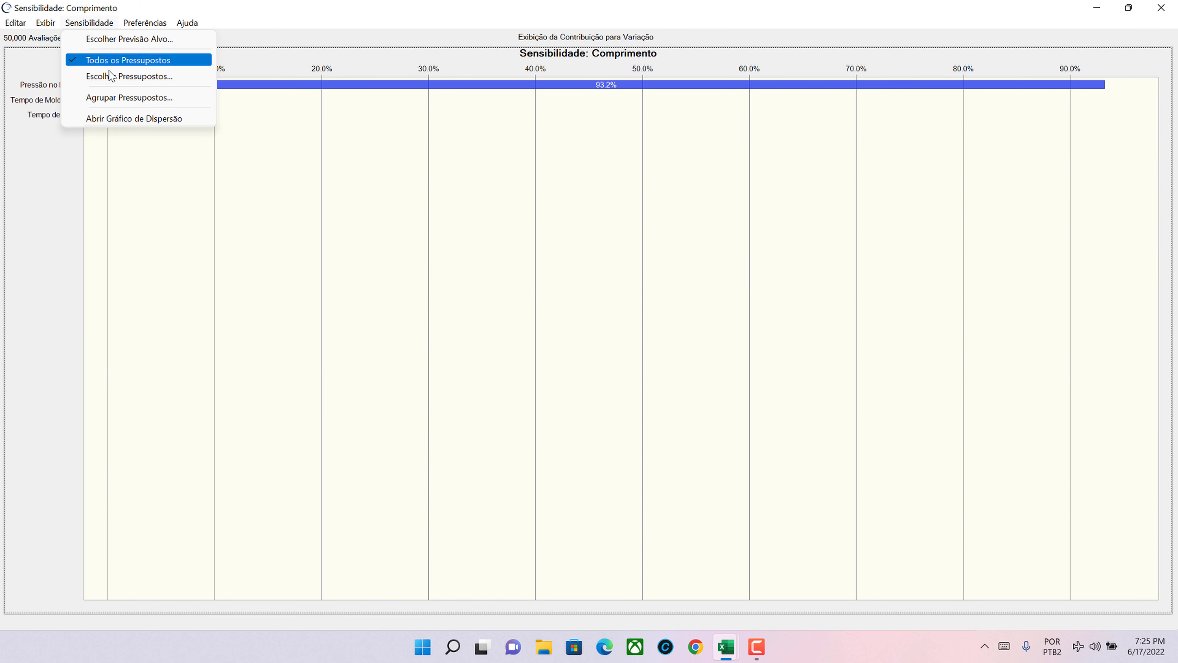
pyautogui.moveTo(134, 28)
pyautogui.click(158, 54)
pyautogui.click(437, 363)
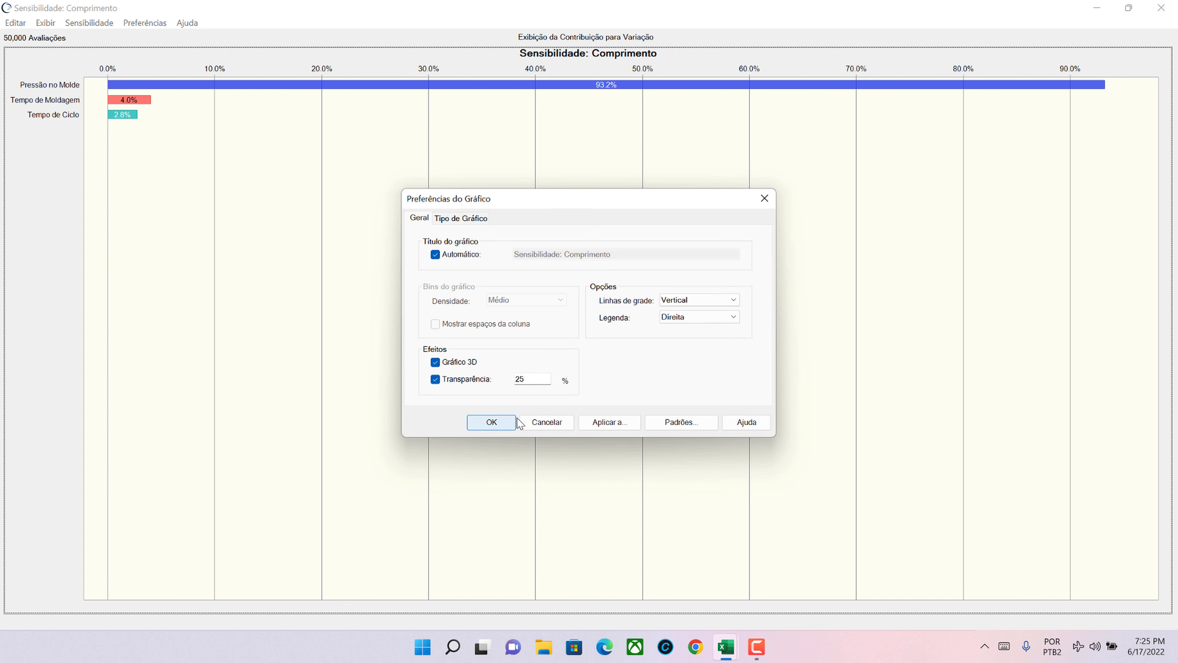
pyautogui.click(459, 380)
pyautogui.click(493, 427)
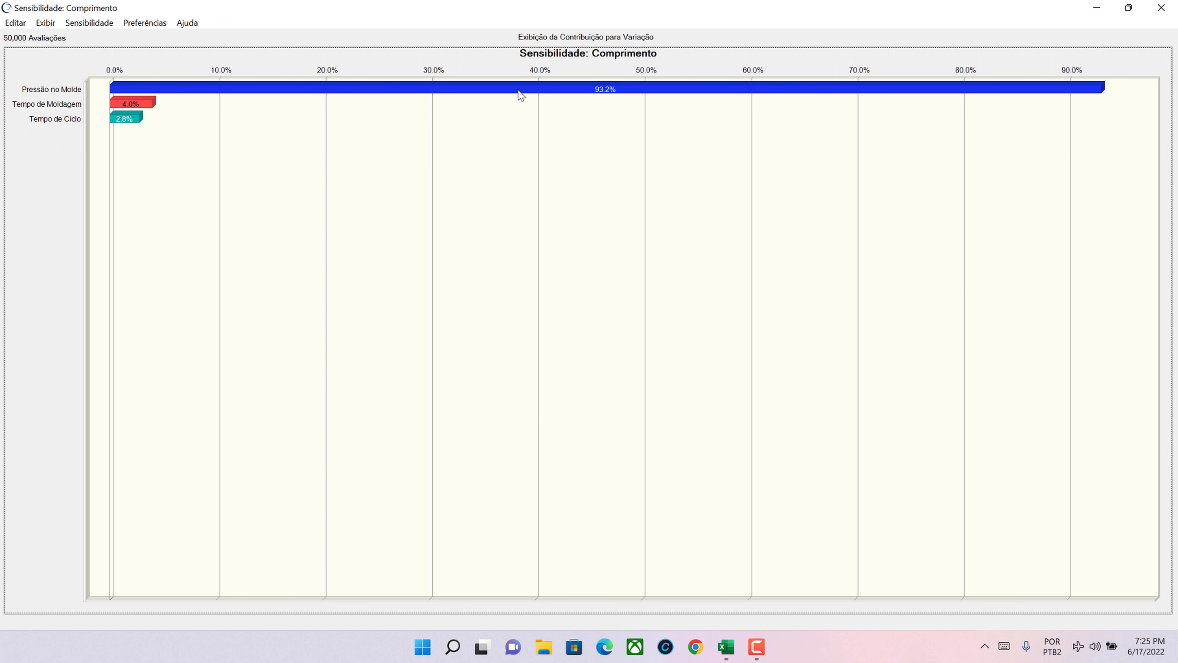
# - Switch the sensitivity chart from contribution to variance to the rank correlation view
pyautogui.moveTo(596, 95)
pyautogui.click(45, 23)
pyautogui.click(88, 52)
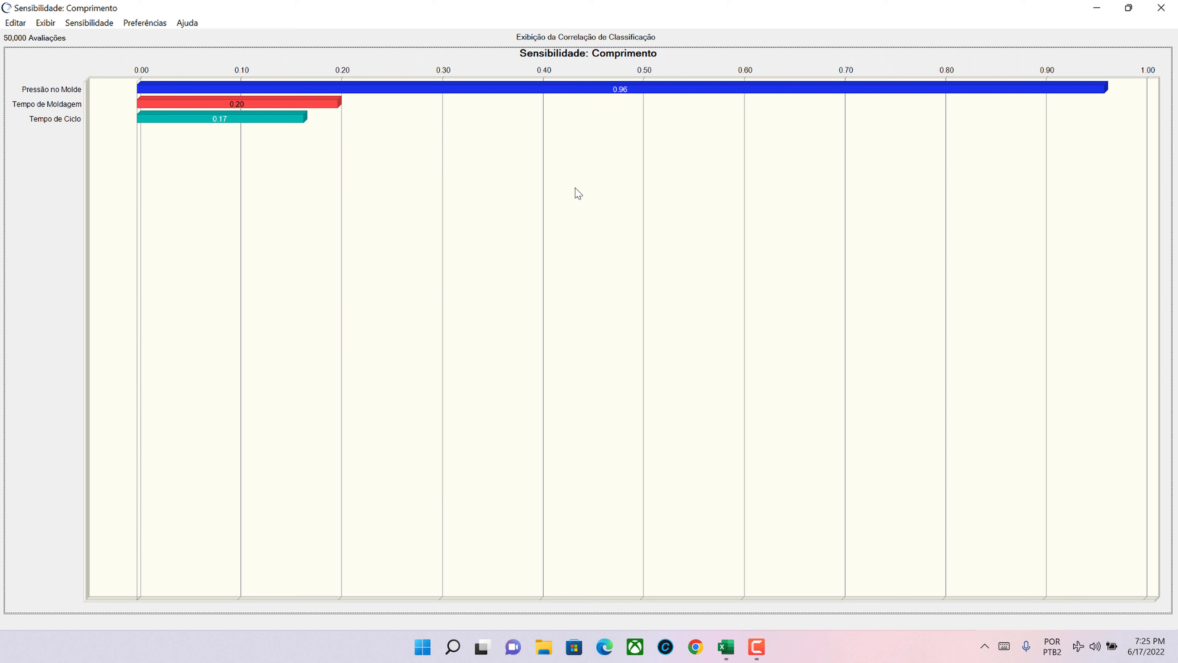
# - Open the scatter chart from the sensitivity analysis, maximize it and enlarge the three plots
pyautogui.click(41, 23)
pyautogui.moveTo(86, 25)
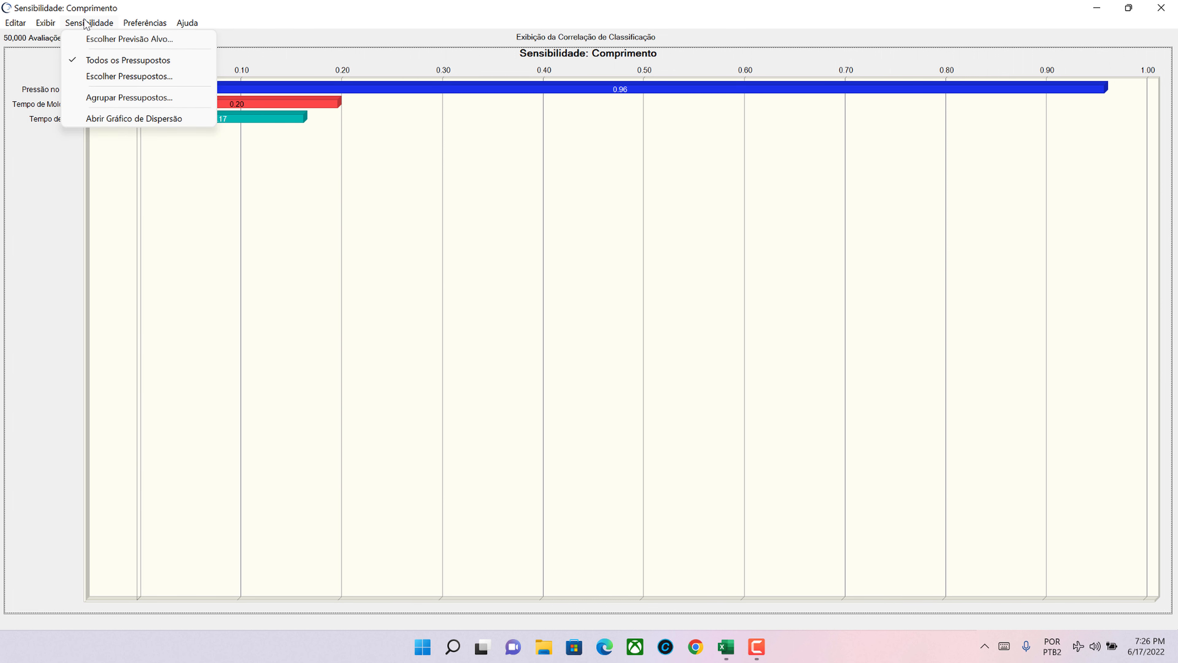
pyautogui.click(131, 119)
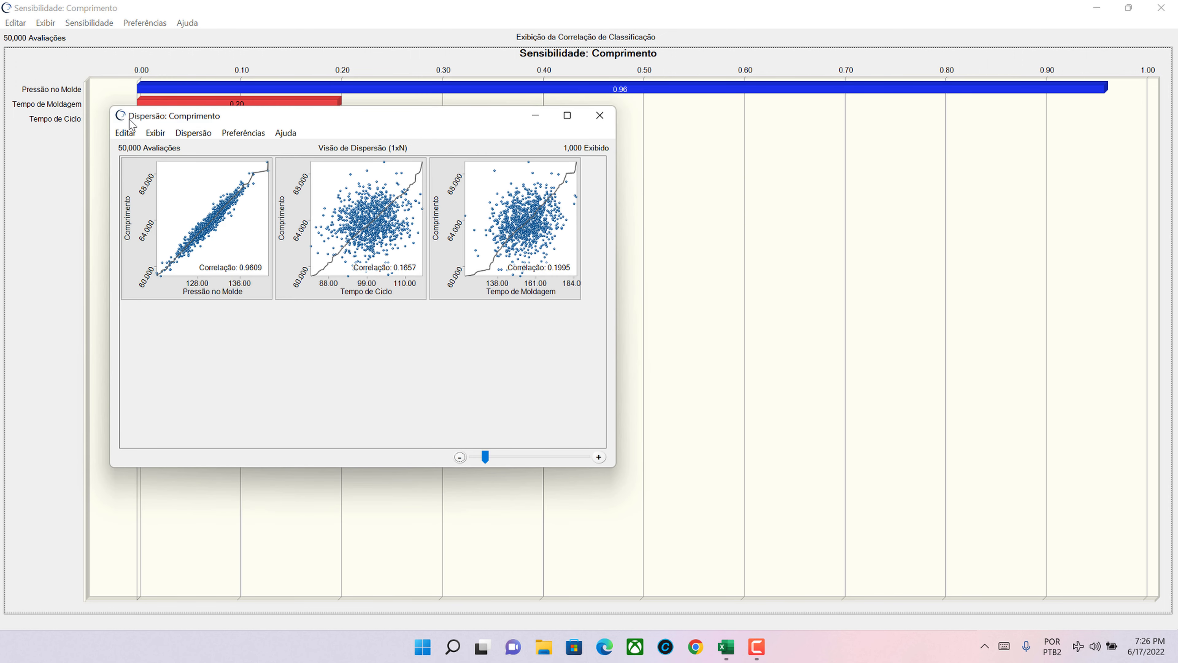
pyautogui.click(567, 116)
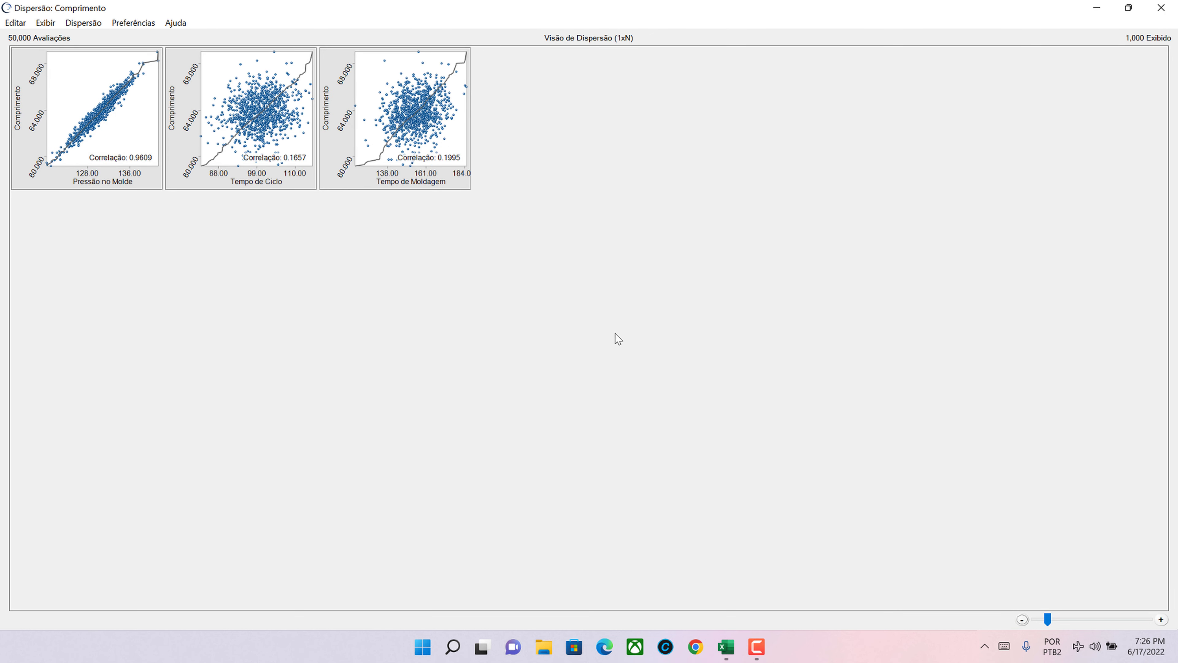
pyautogui.moveTo(1047, 620); pyautogui.dragTo(1097, 619)
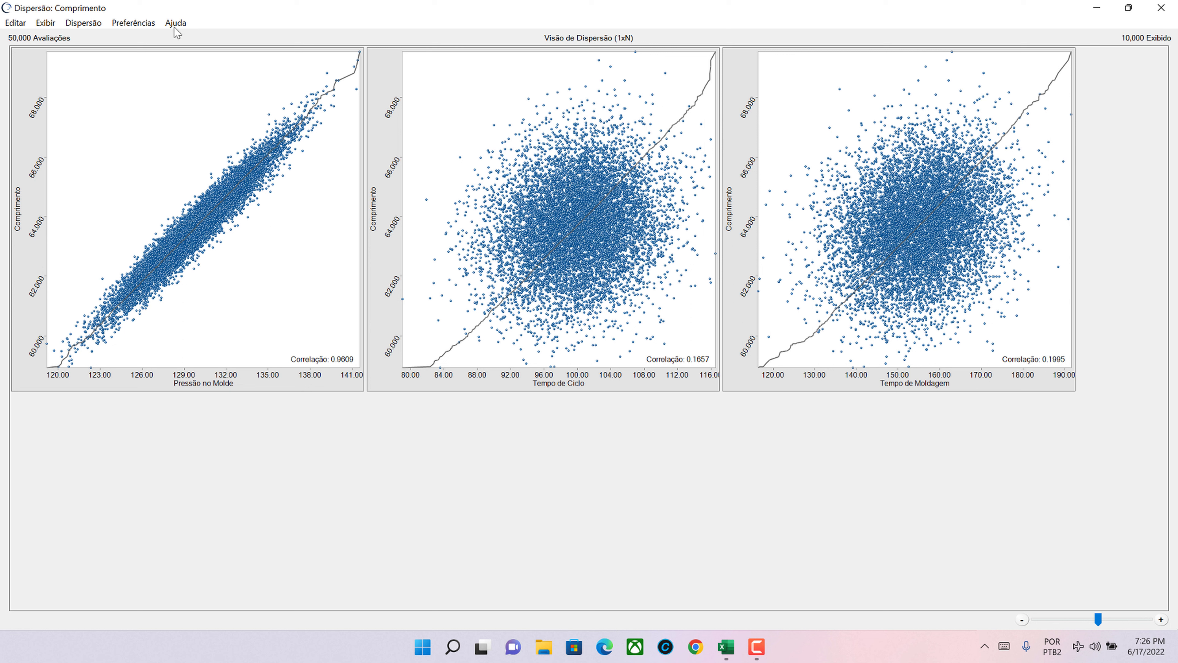
# - Show the scatter plots as an NxN matrix scaled down to fit the window, and close the scatter chart
pyautogui.click(45, 23)
pyautogui.click(54, 56)
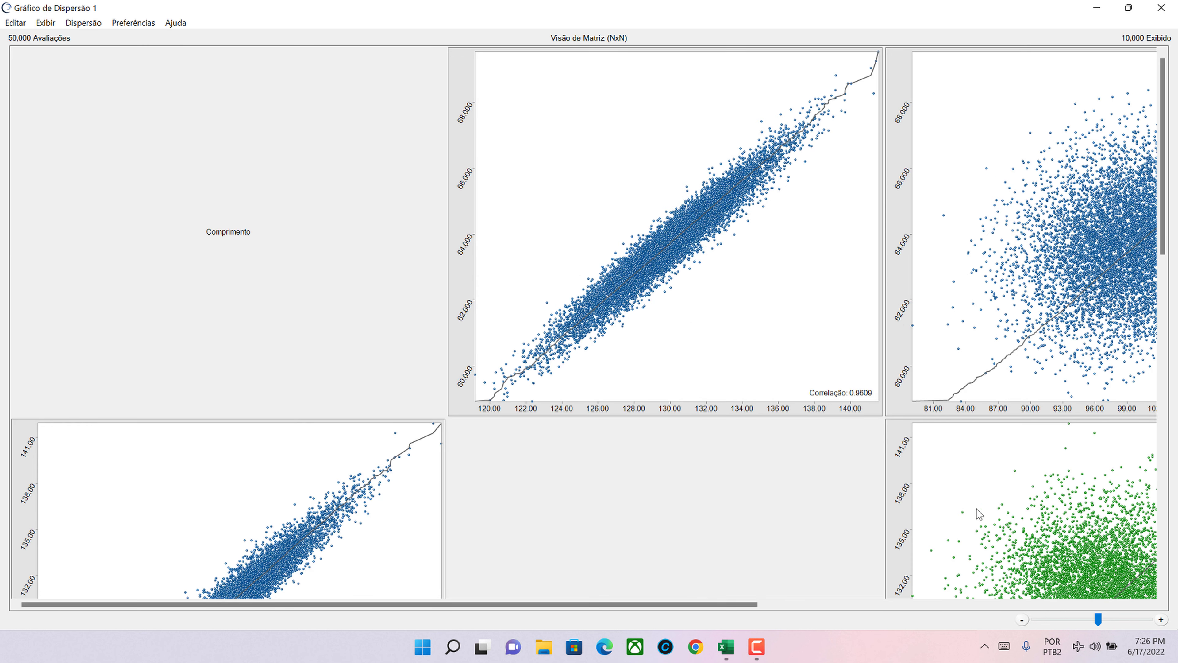
pyautogui.moveTo(1089, 619); pyautogui.dragTo(1047, 619)
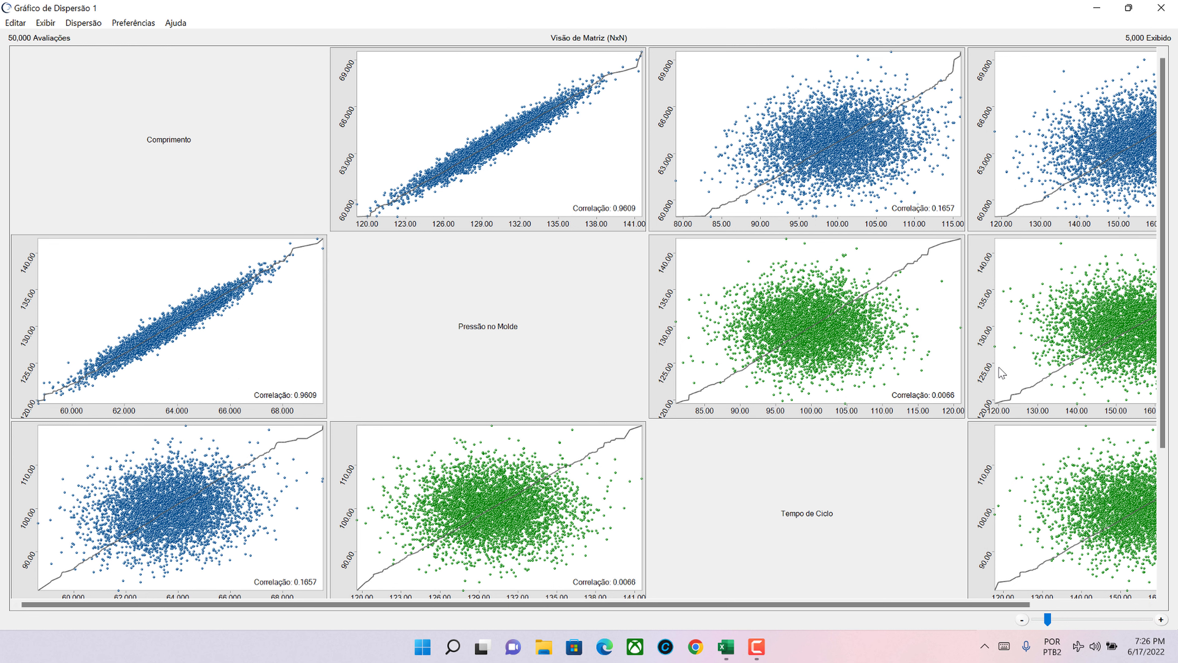
pyautogui.moveTo(1047, 619); pyautogui.dragTo(1033, 619)
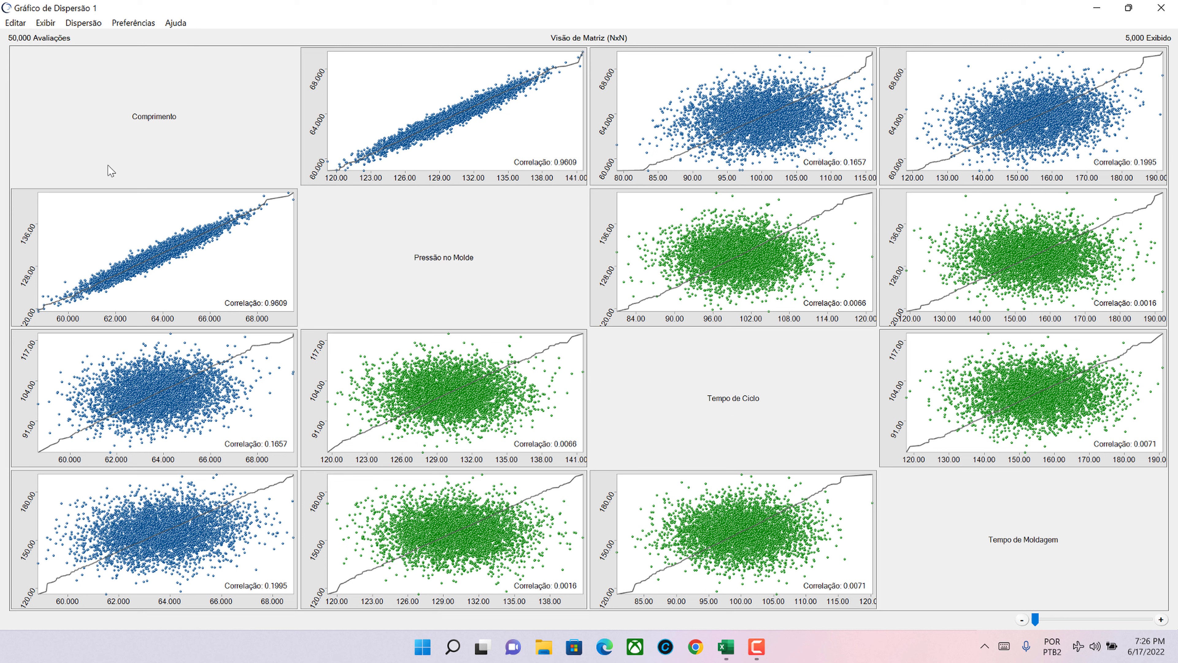
pyautogui.click(117, 23)
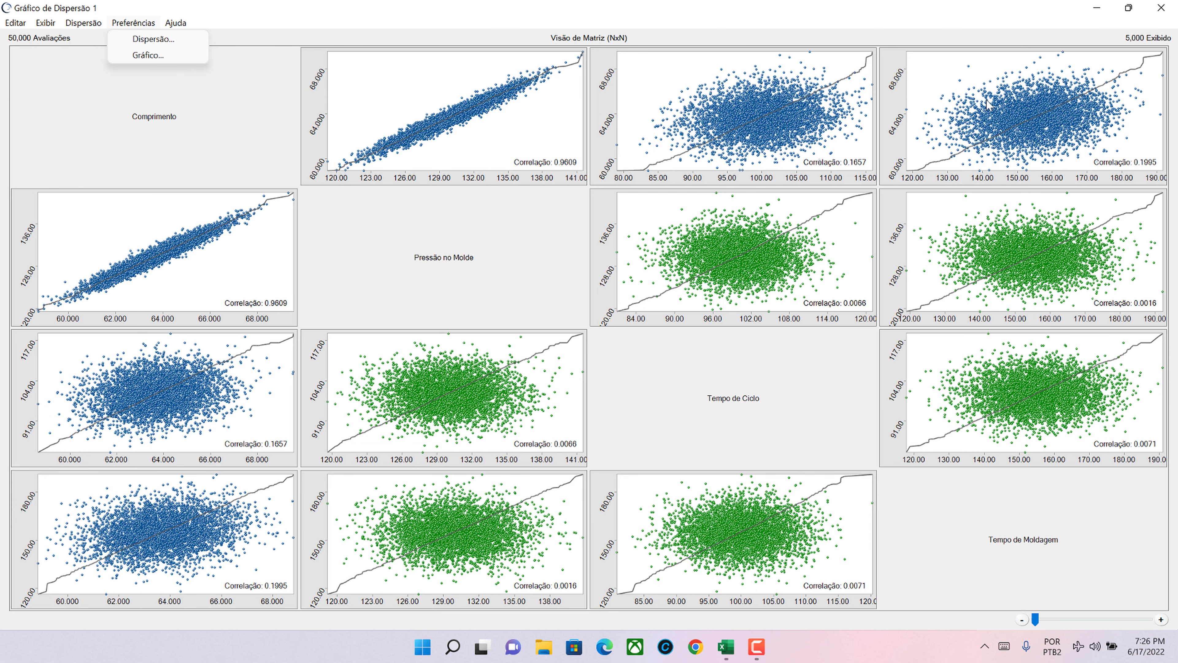
pyautogui.click(1161, 9)
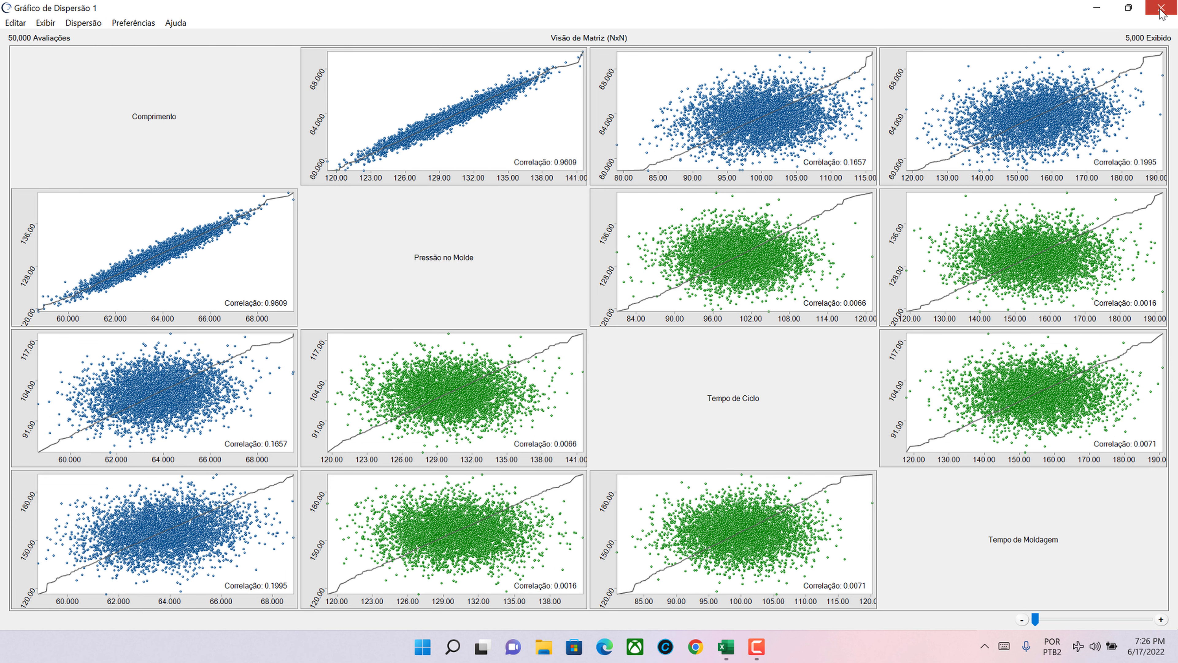
pyautogui.click(1161, 9)
# - Review the sensitivity and chart preferences without changing them, and close the sensitivity chart
pyautogui.click(150, 24)
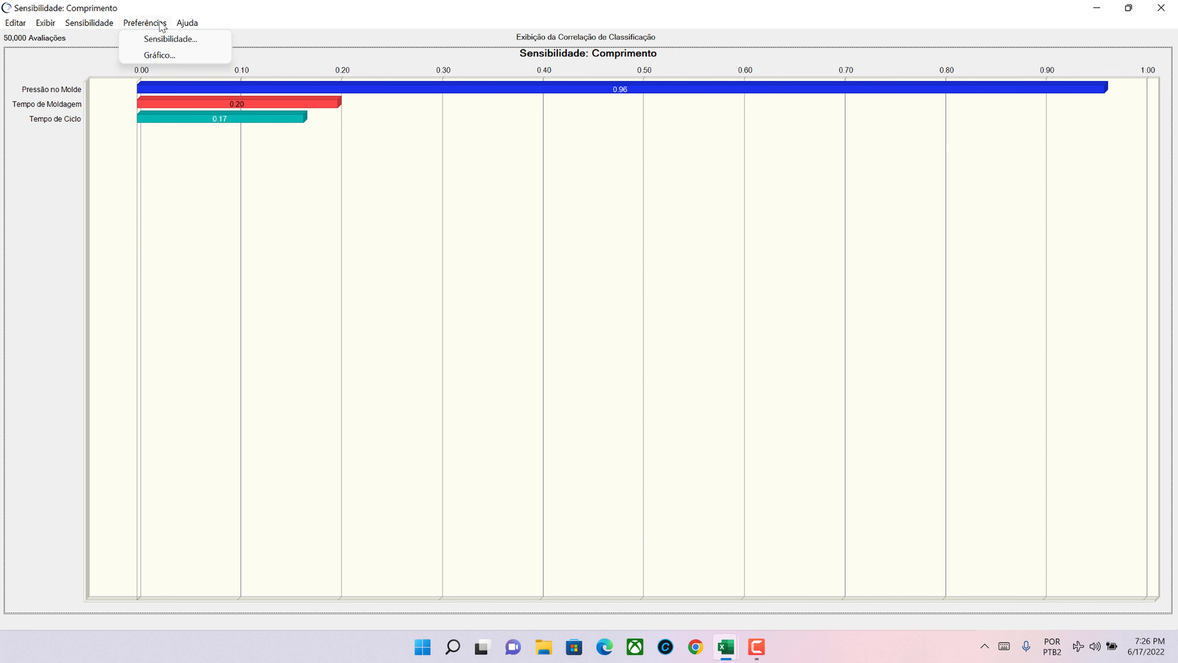
pyautogui.click(169, 41)
pyautogui.click(511, 219)
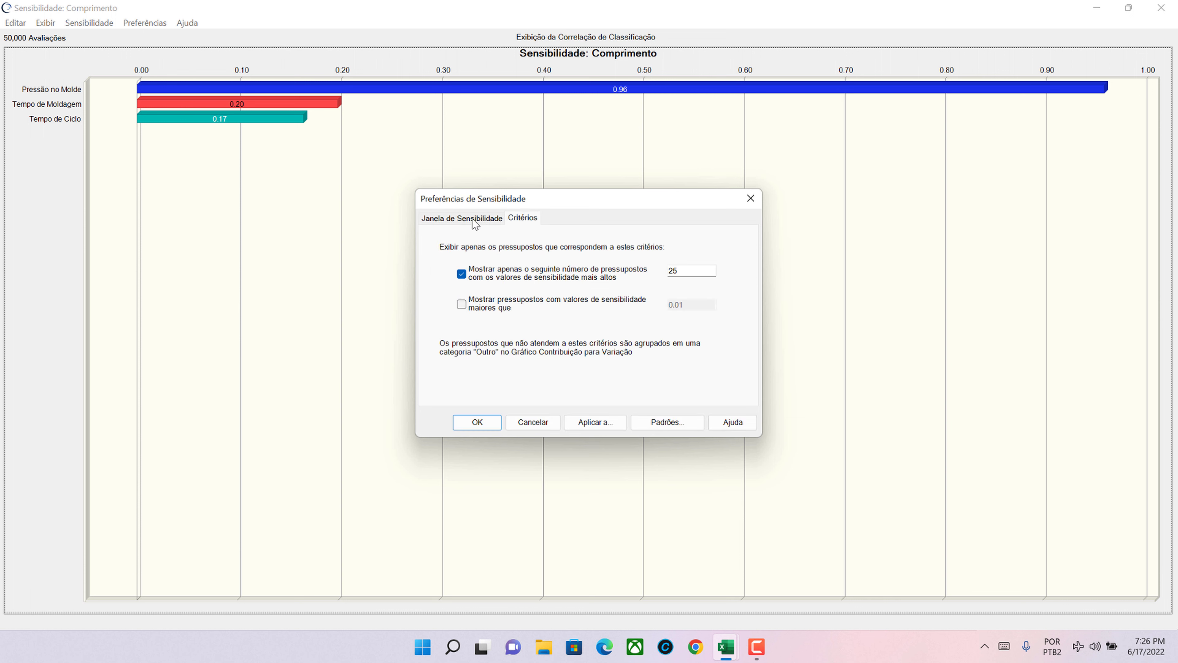
pyautogui.click(467, 219)
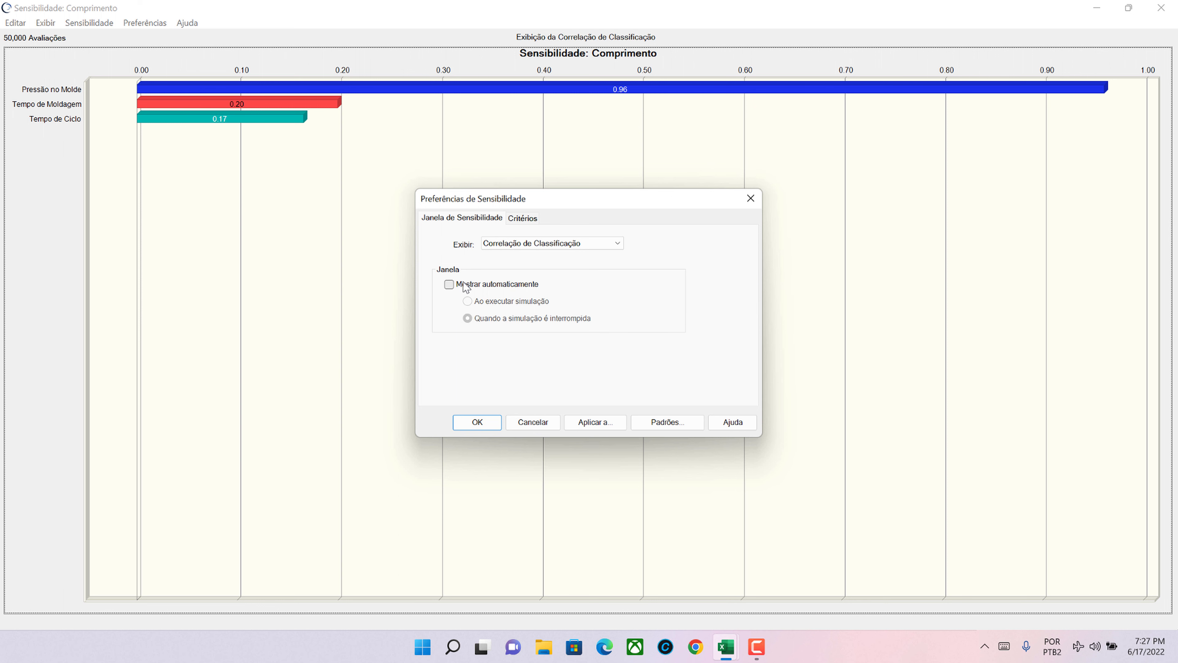
pyautogui.click(551, 421)
pyautogui.click(152, 28)
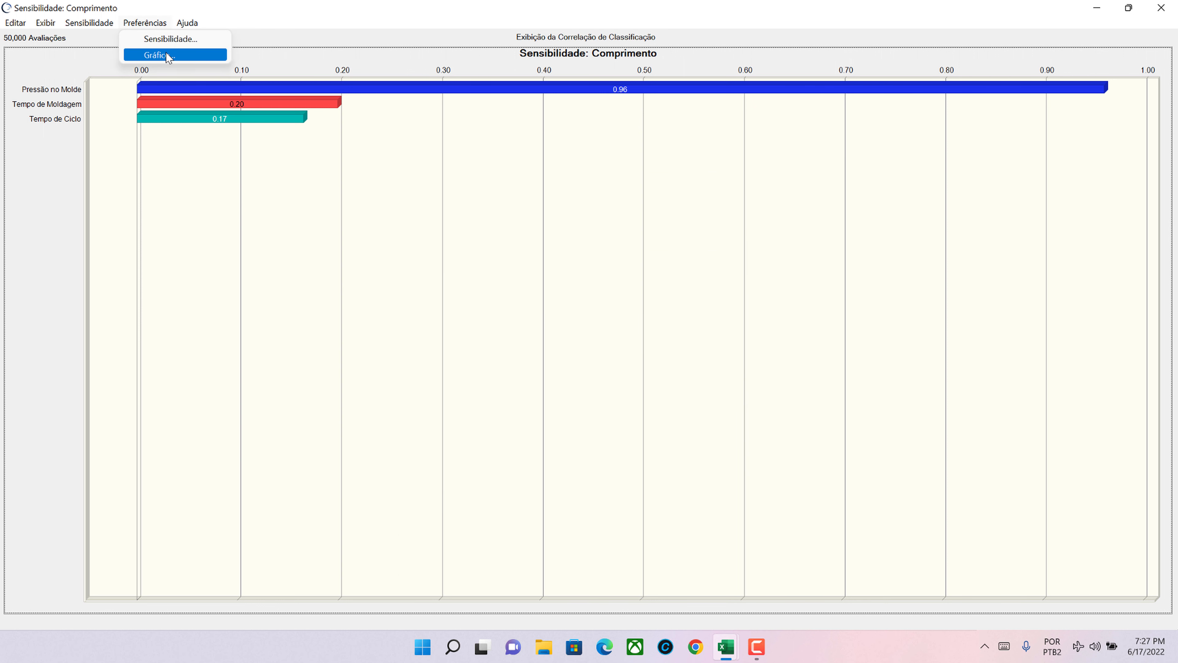
pyautogui.click(160, 50)
pyautogui.click(523, 420)
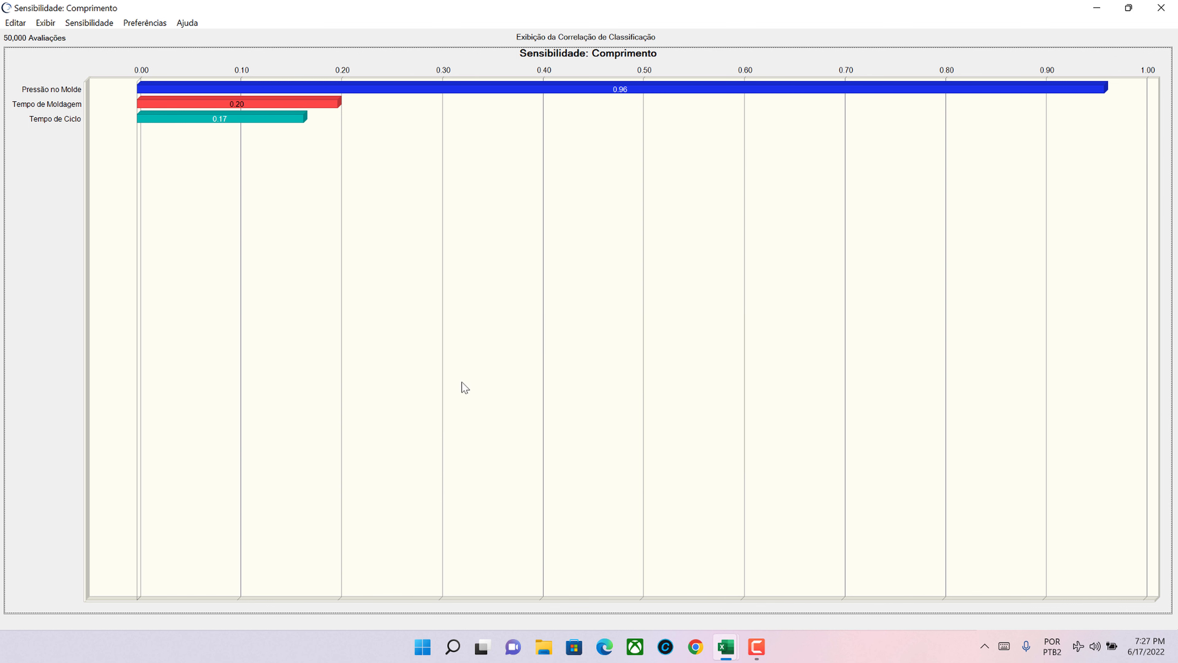
pyautogui.click(1161, 7)
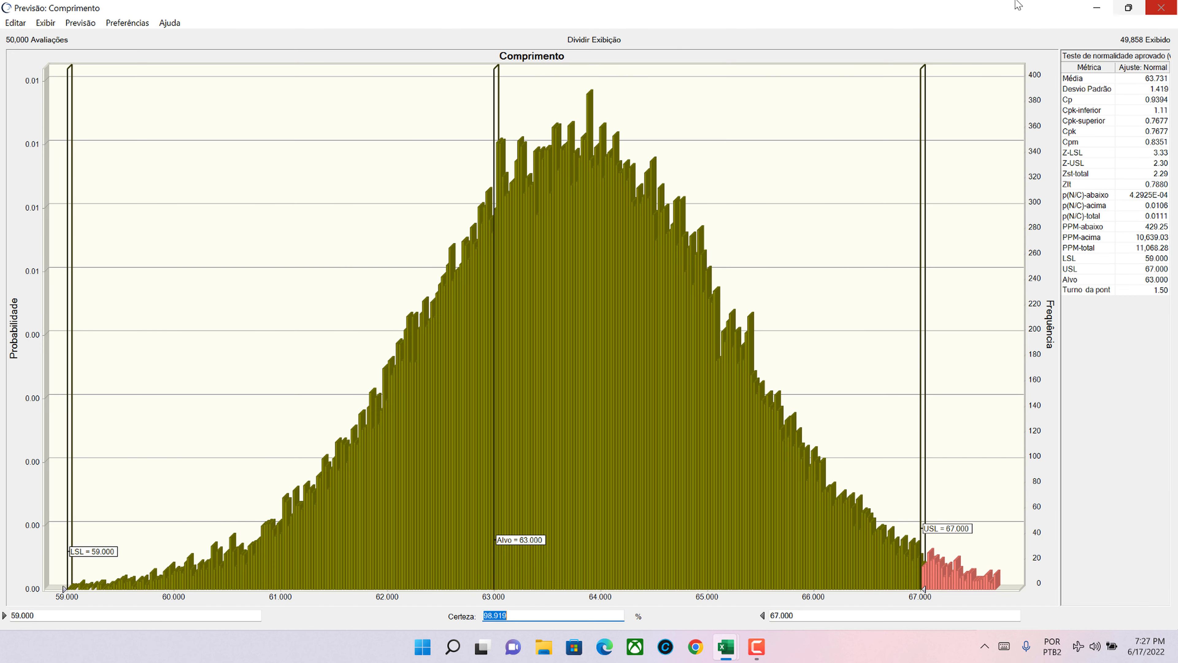
# - Open the automatic extraction settings in the Comprimento forecast preferences and choose empty worksheet cell K1 as the output location
pyautogui.click(135, 23)
pyautogui.click(147, 40)
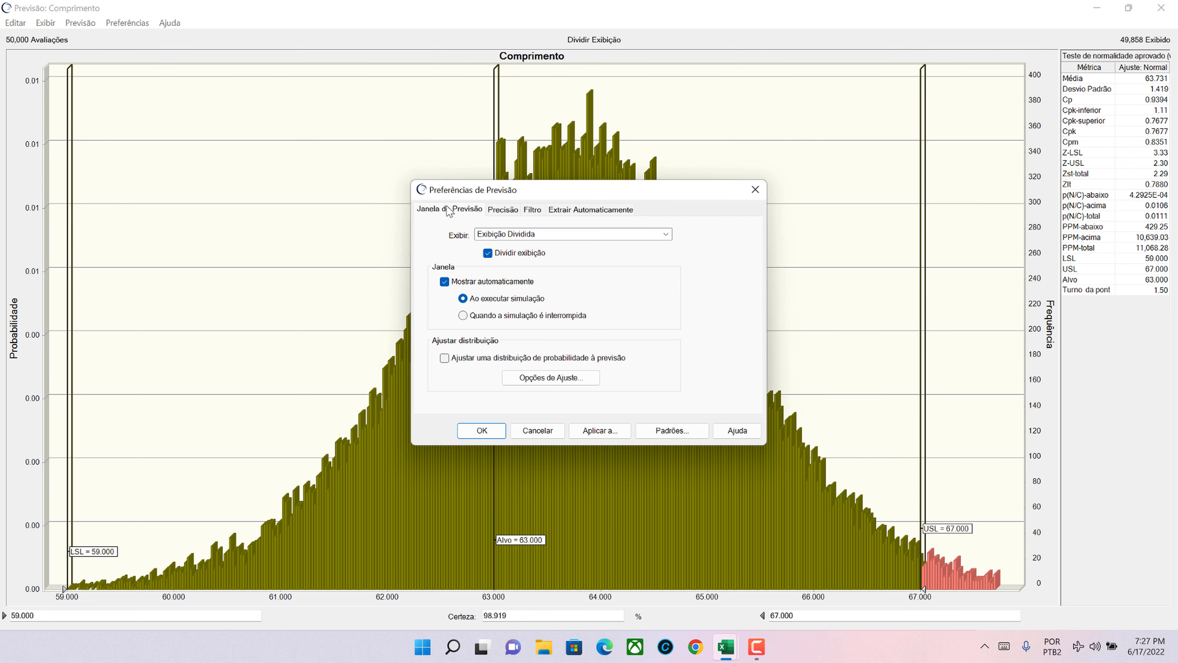
pyautogui.click(573, 213)
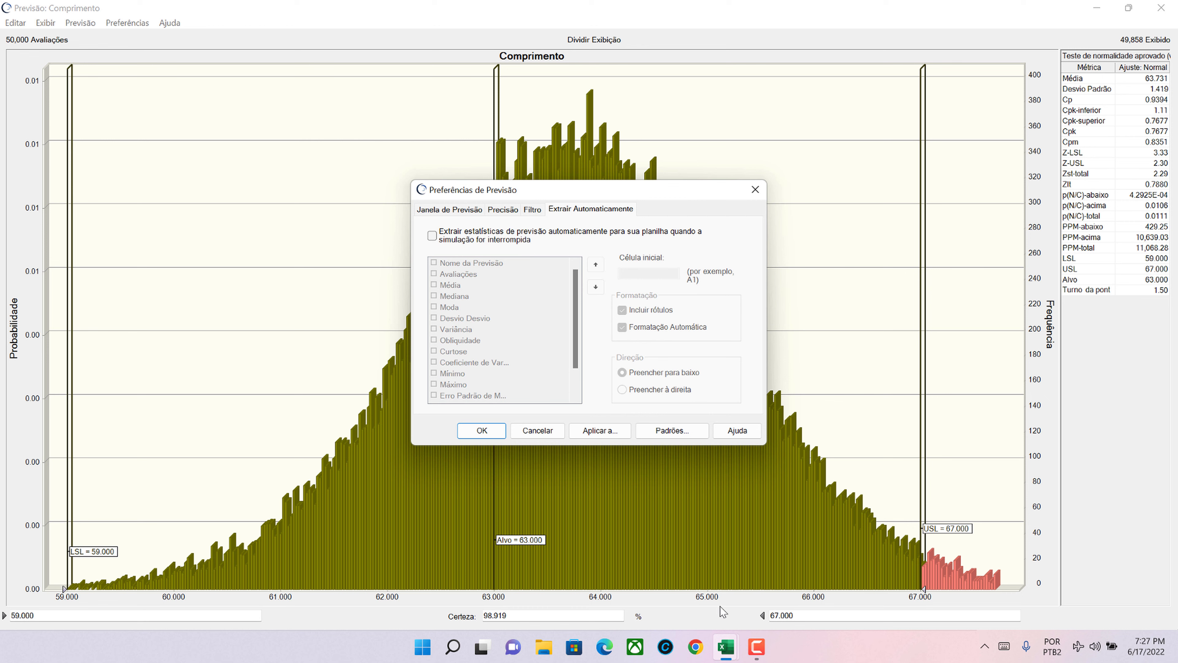
pyautogui.moveTo(725, 647)
pyautogui.click(770, 603)
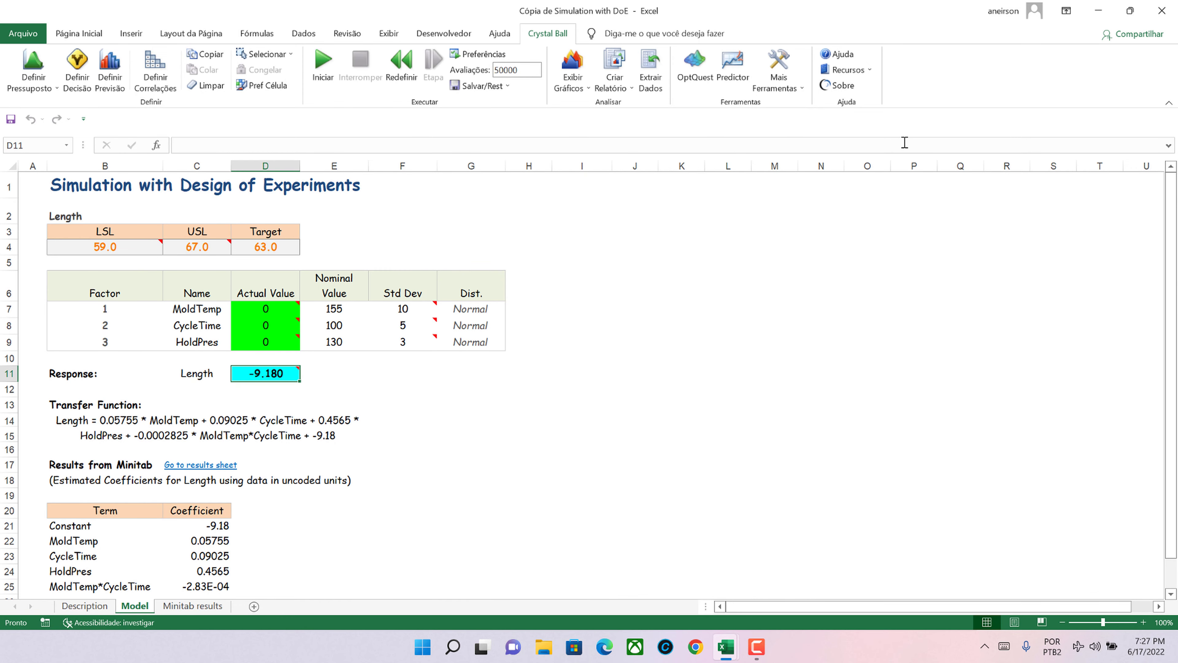
pyautogui.click(688, 184)
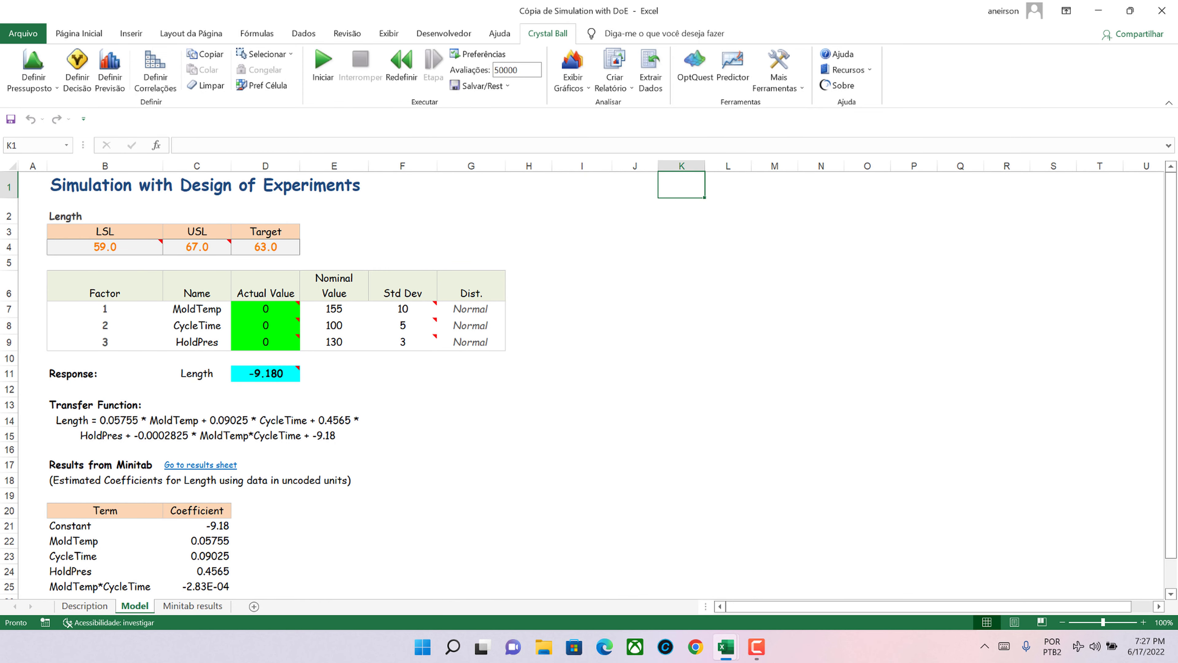
pyautogui.moveTo(724, 647)
pyautogui.click(909, 571)
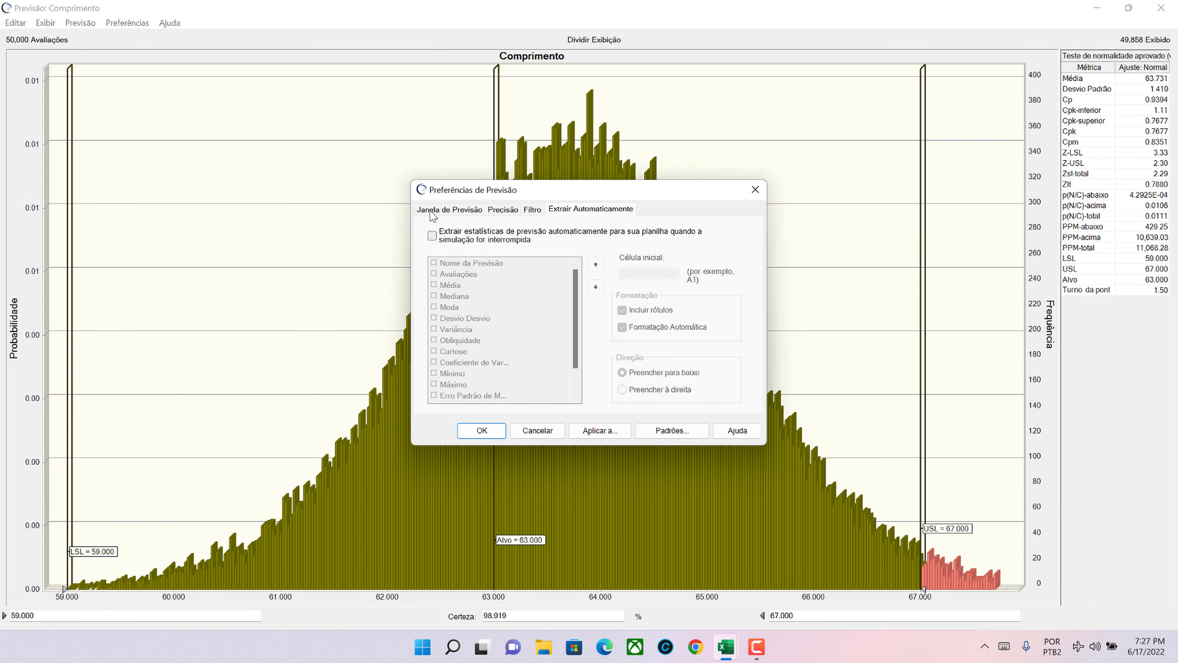
# - Enable automatic extraction of the forecast's capability metrics with starting cell K1, and apply the preferences
pyautogui.click(432, 235)
pyautogui.click(601, 388)
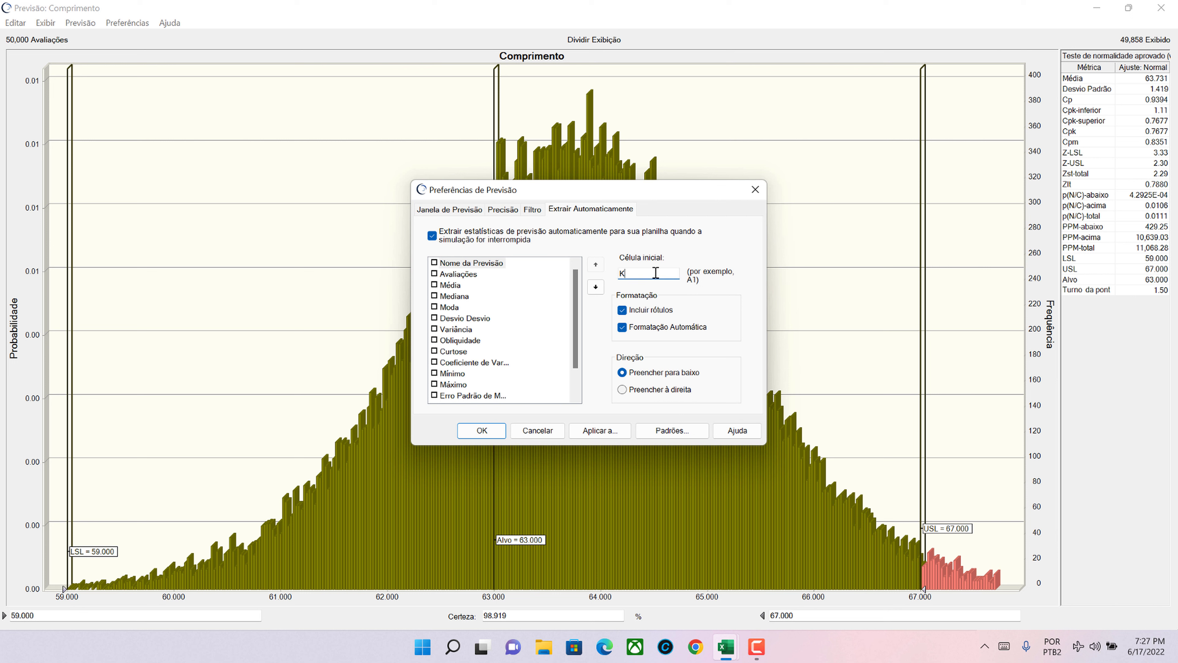
pyautogui.scroll(-1, 518, 327)
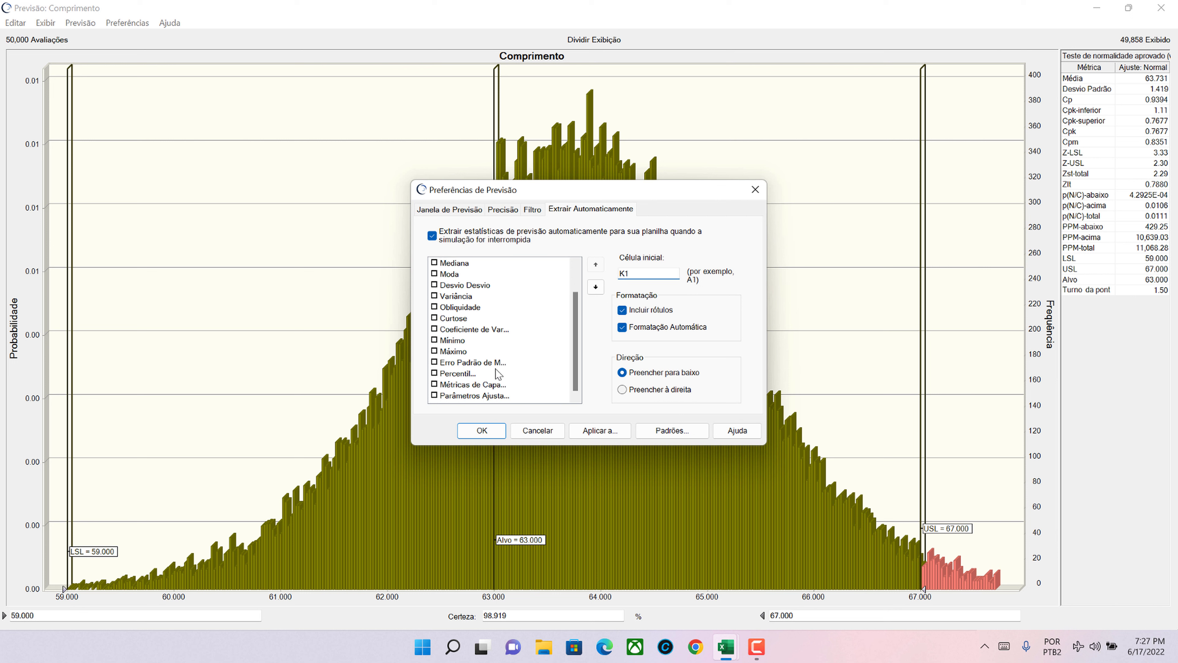
pyautogui.click(436, 384)
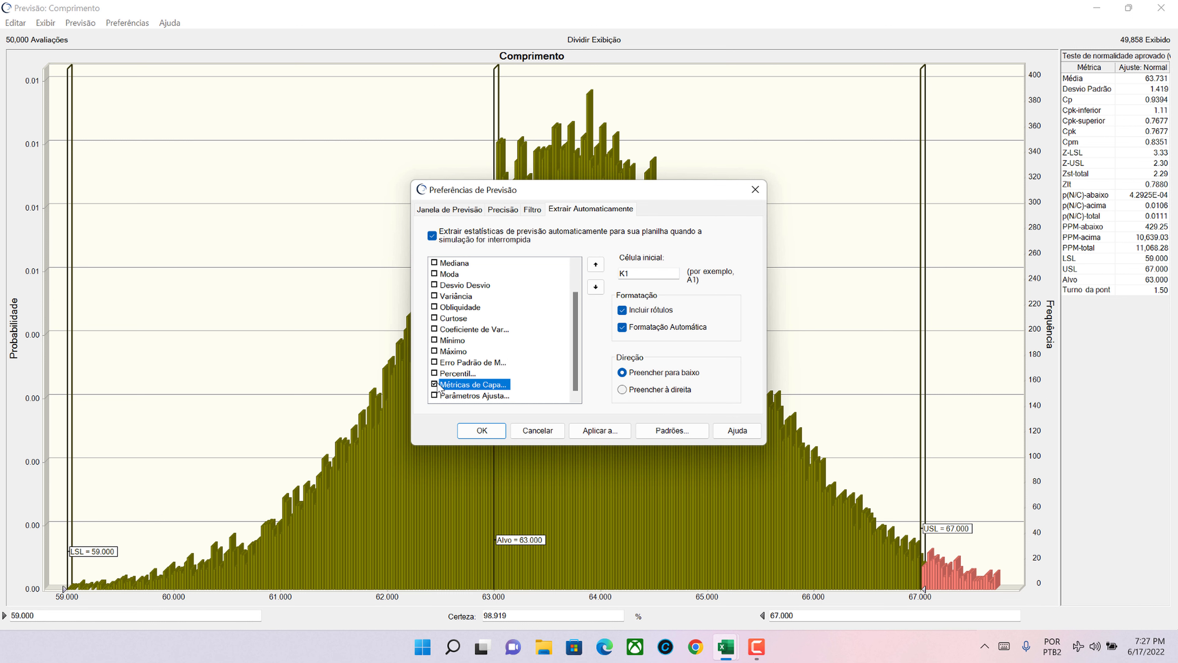
pyautogui.scroll(1, 501, 332)
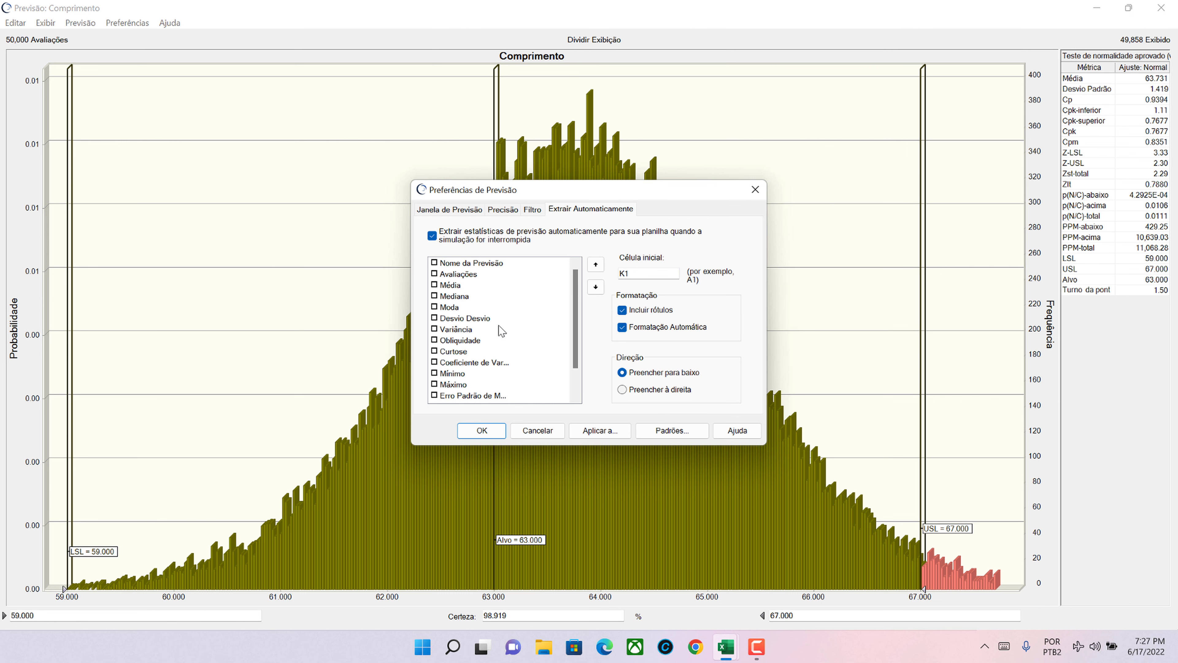
pyautogui.click(481, 431)
# - Close the forecast and control panel windows, then reset the simulation and rerun it with 50,000 trials
pyautogui.click(1174, 8)
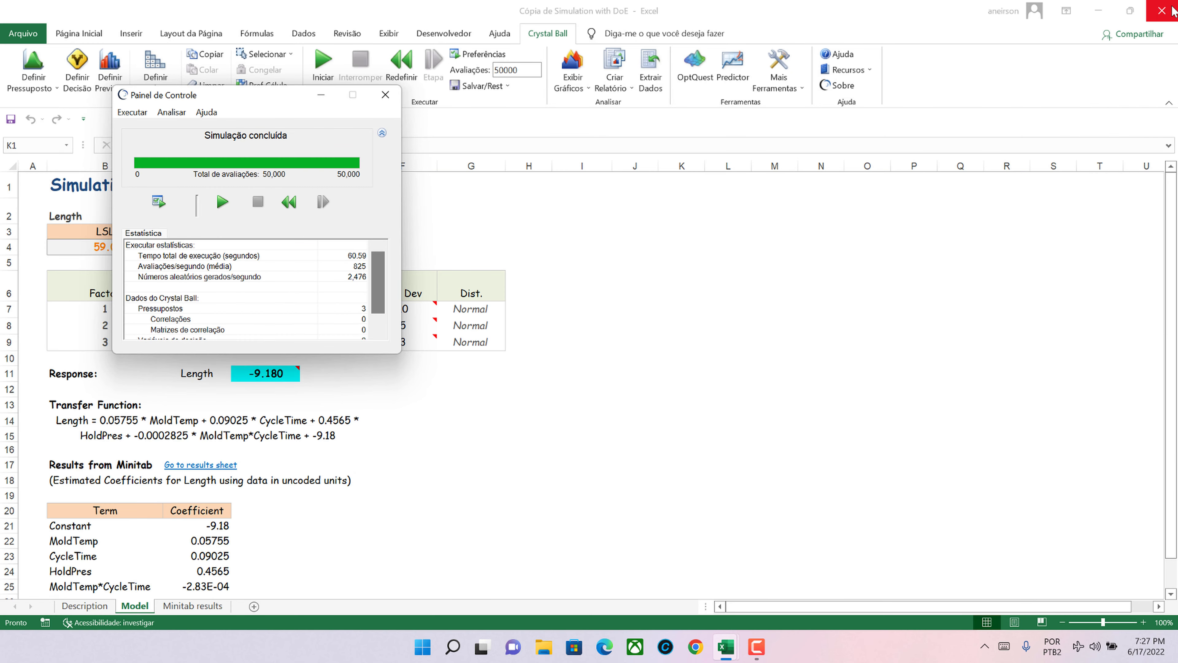
pyautogui.click(387, 108)
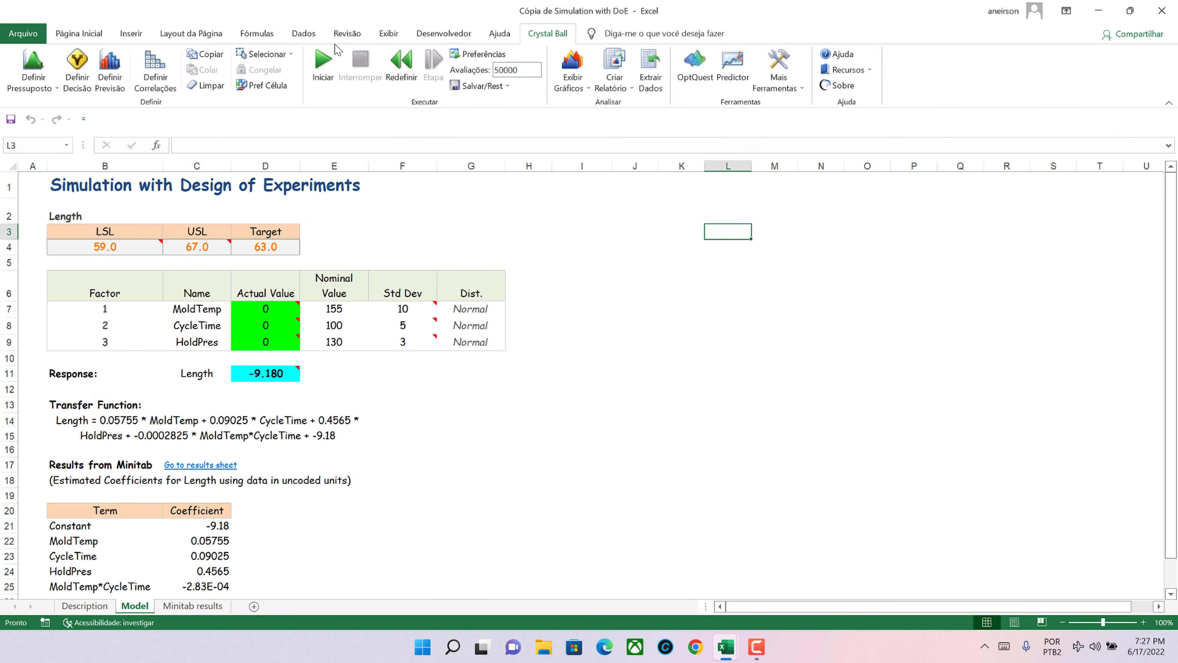
pyautogui.click(411, 73)
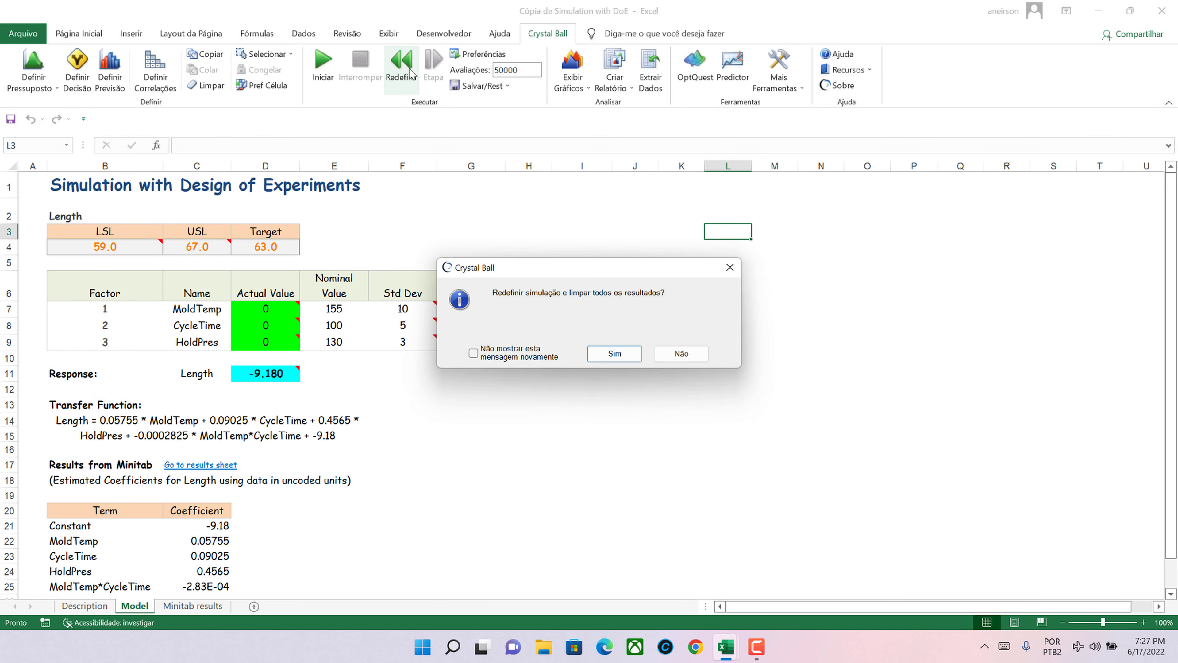
pyautogui.click(613, 353)
pyautogui.click(320, 65)
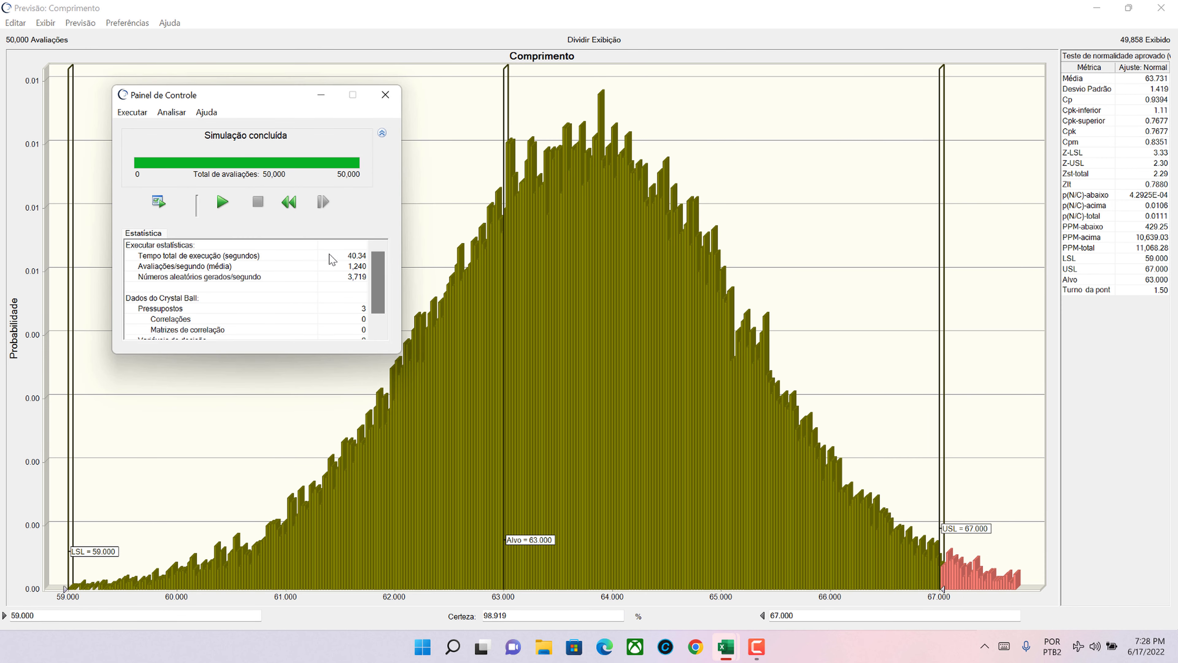
# - Close the simulation control panel and examine the Cp, Cpm, Cpk, Zst-total and PPM metrics of the Comprimento forecast
pyautogui.click(378, 100)
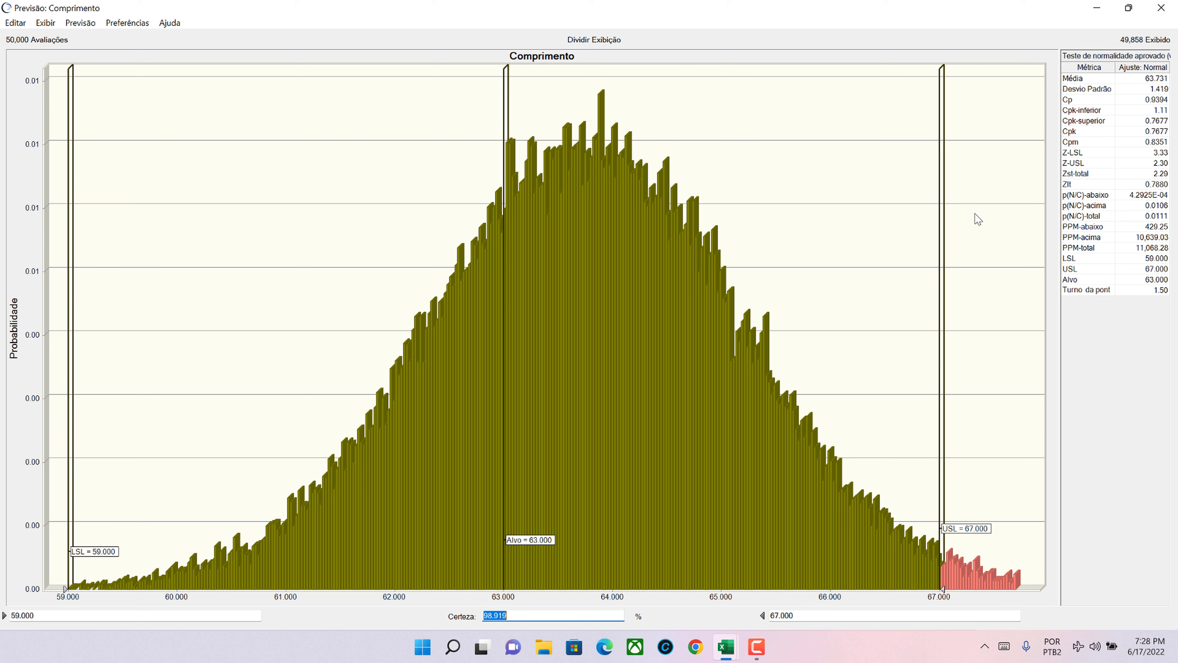
pyautogui.click(1139, 105)
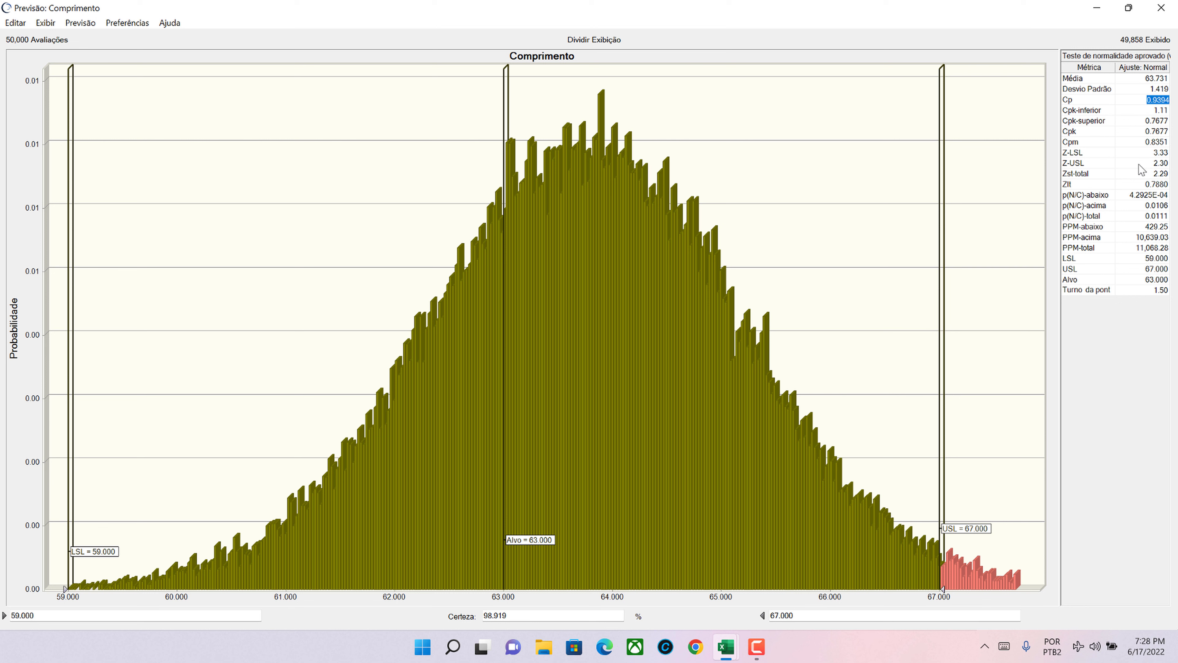
pyautogui.click(1142, 134)
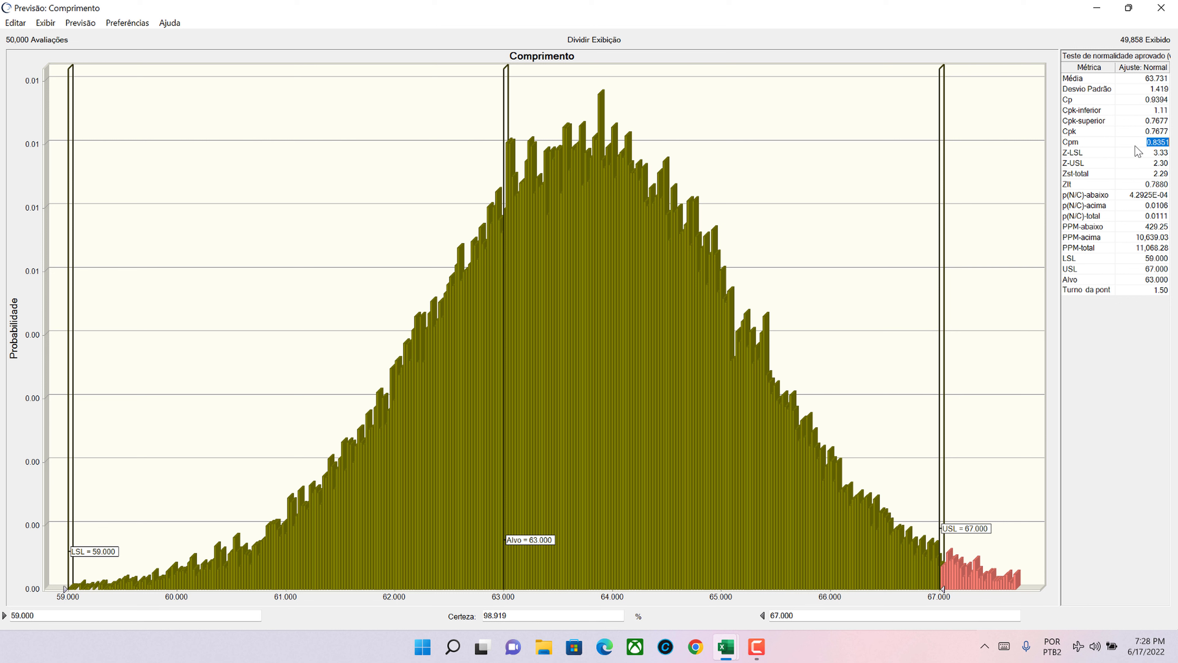
pyautogui.click(1147, 123)
pyautogui.click(1139, 249)
pyautogui.click(1151, 174)
# - Review the sensitivity chart of the Comprimento forecast, and close the chart and forecast windows to return to the Model sheet
pyautogui.click(79, 23)
pyautogui.click(99, 40)
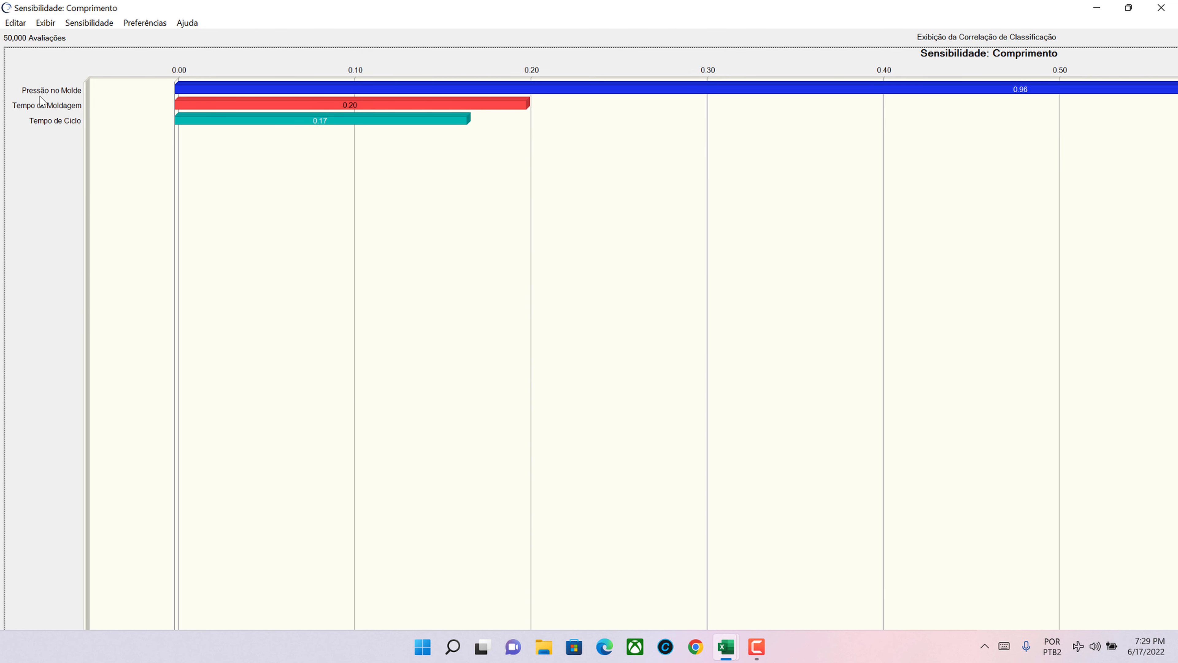
pyautogui.click(46, 23)
pyautogui.click(65, 38)
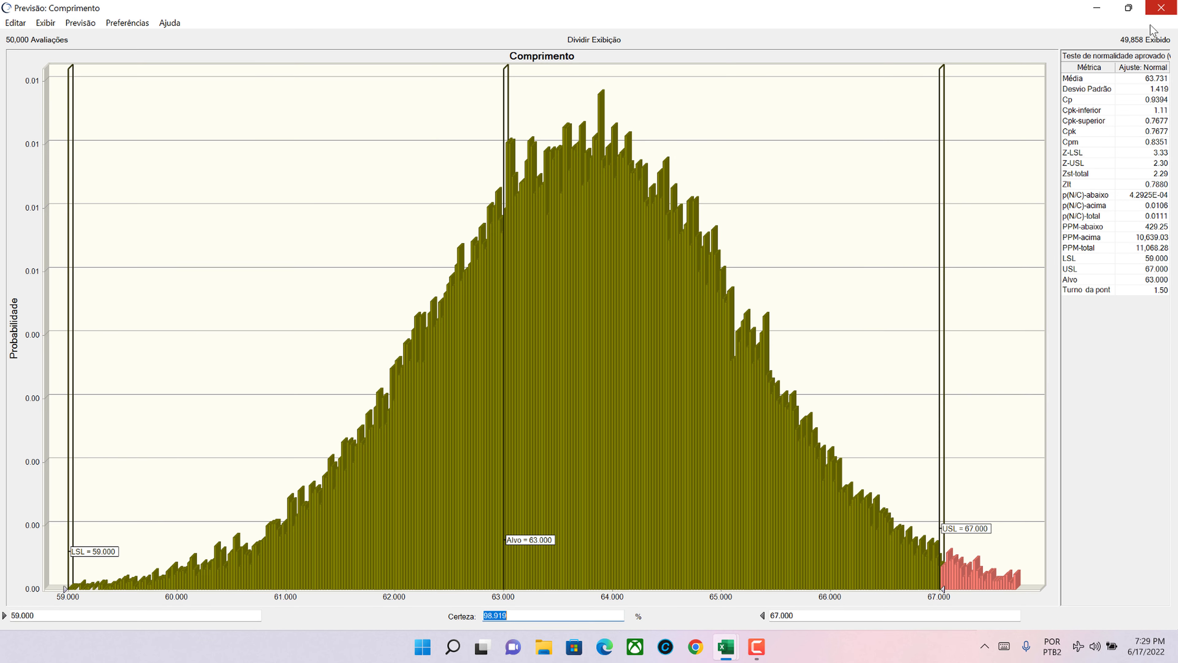
pyautogui.click(1161, 7)
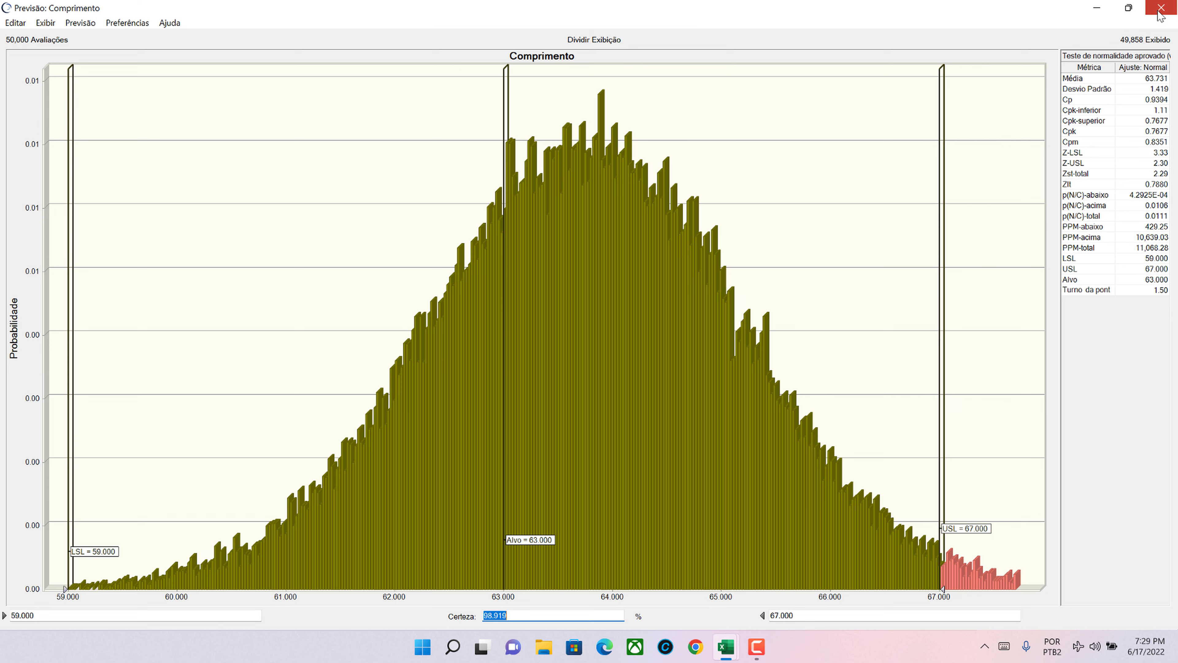
pyautogui.click(1159, 9)
pyautogui.click(908, 293)
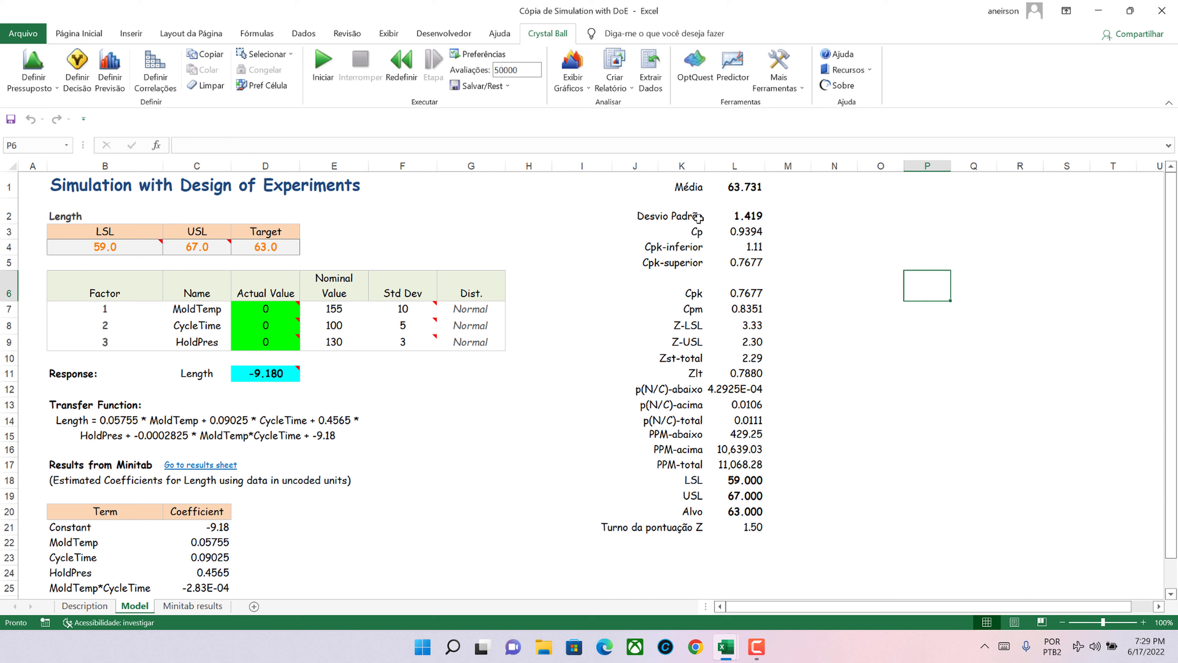
# - Widen column K to fit the extracted metric labels and select the metrics range K1:L21
pyautogui.moveTo(681, 187); pyautogui.dragTo(742, 528)
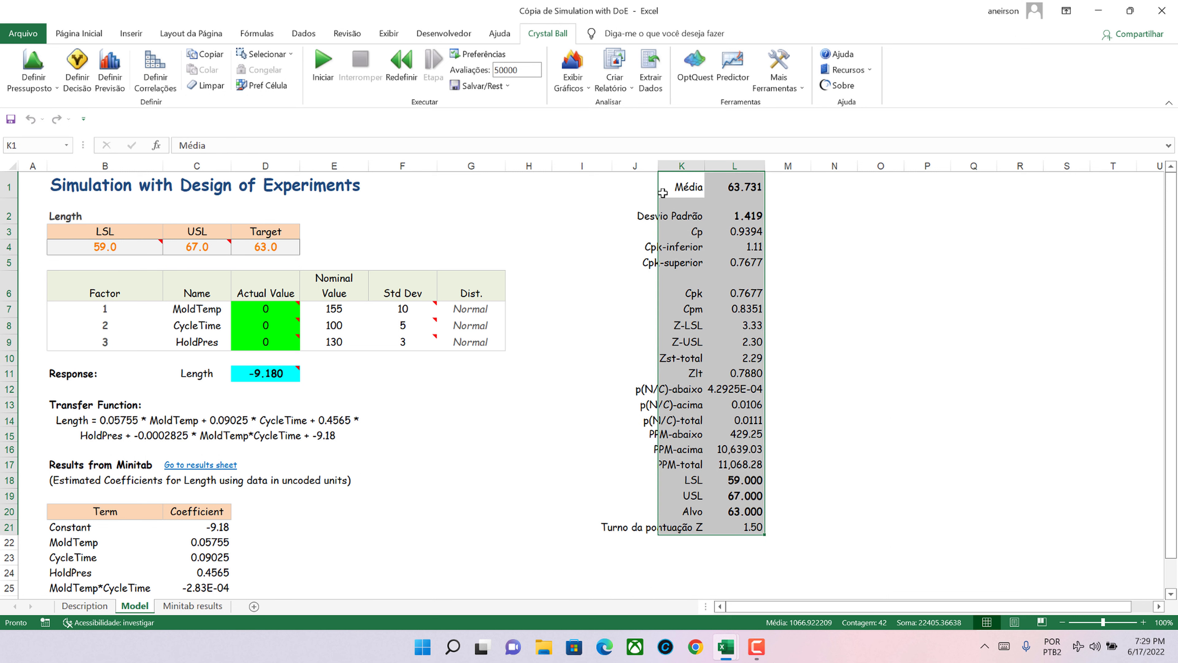
pyautogui.click(654, 184)
pyautogui.click(675, 185)
pyautogui.moveTo(675, 185); pyautogui.dragTo(742, 543)
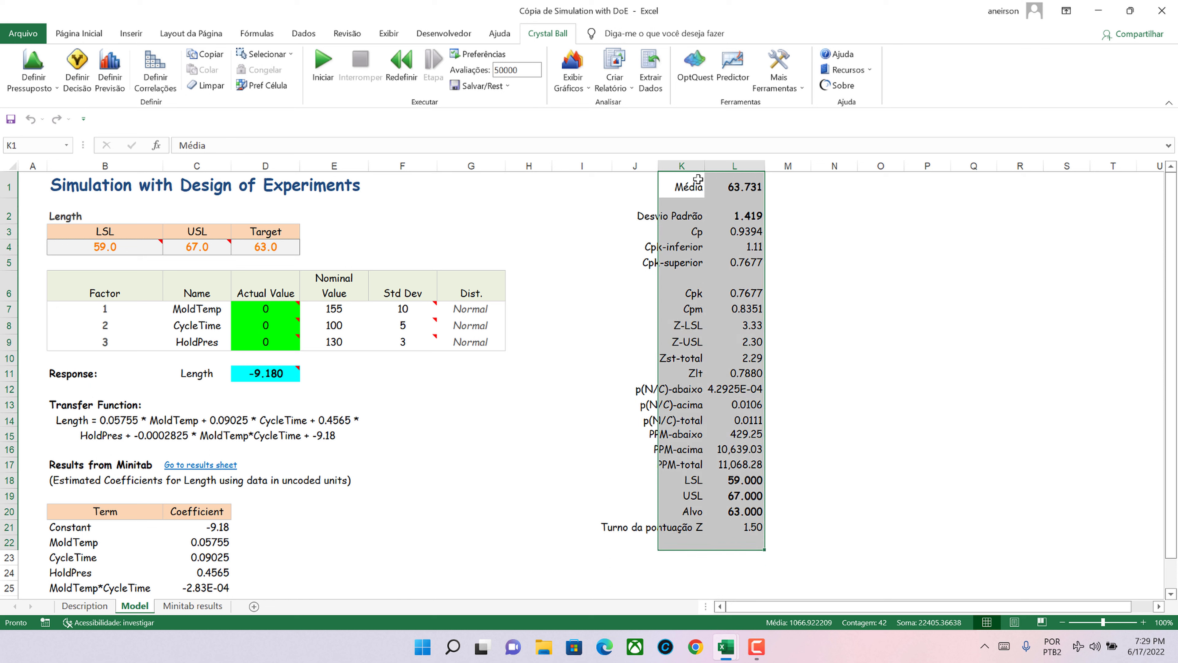
pyautogui.moveTo(704, 166); pyautogui.dragTo(788, 526)
pyautogui.click(754, 186)
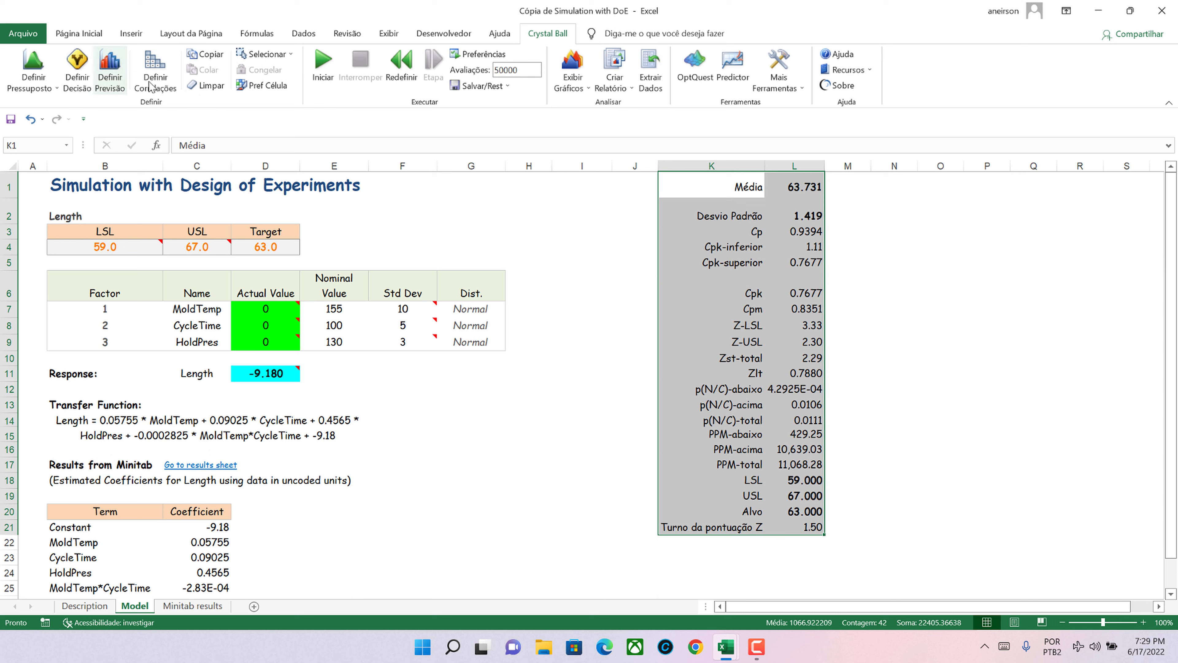
# - Apply borders to all cells of the extracted metrics table in K1:L21
pyautogui.click(96, 34)
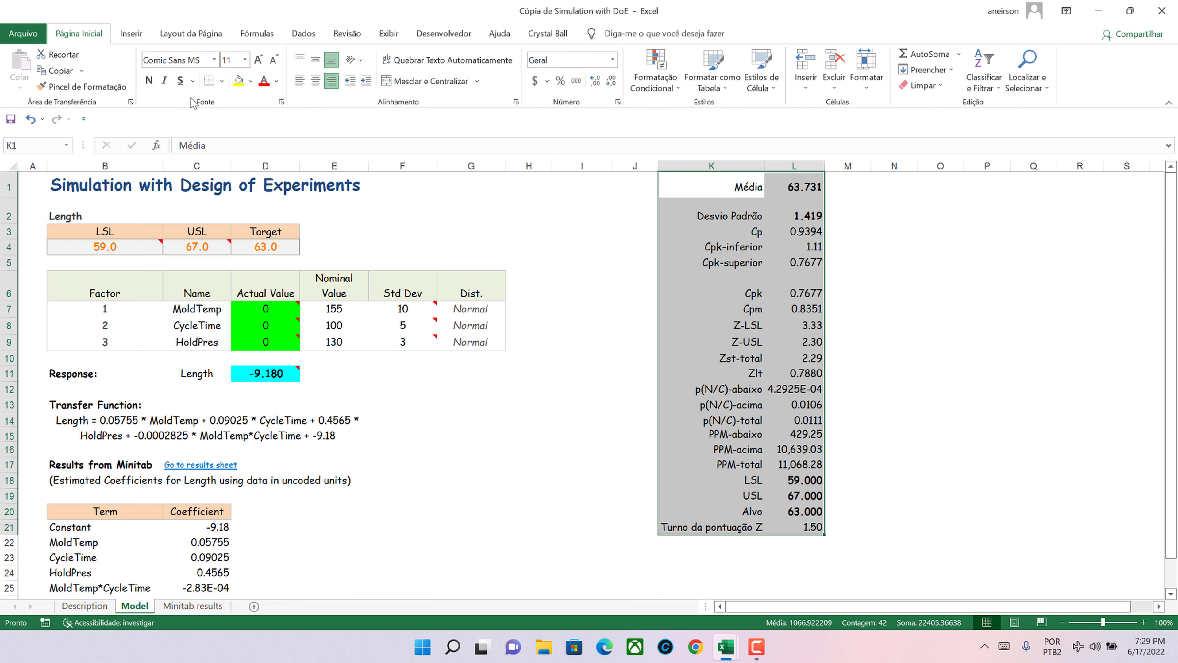
pyautogui.click(223, 81)
pyautogui.click(241, 203)
pyautogui.click(840, 386)
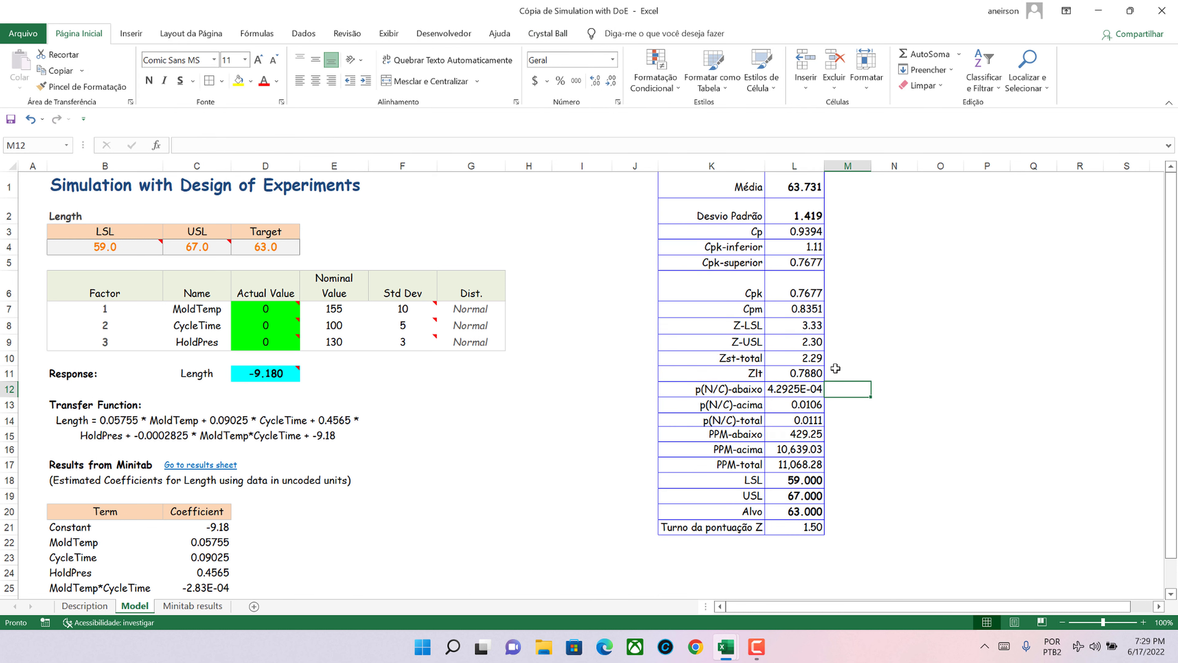
# - Set the font size of the metric values in L1:L21 to 14 and widen column L to fit them
pyautogui.moveTo(825, 165); pyautogui.dragTo(807, 528)
pyautogui.click(226, 60)
pyautogui.write('14')
pyautogui.press('Return')
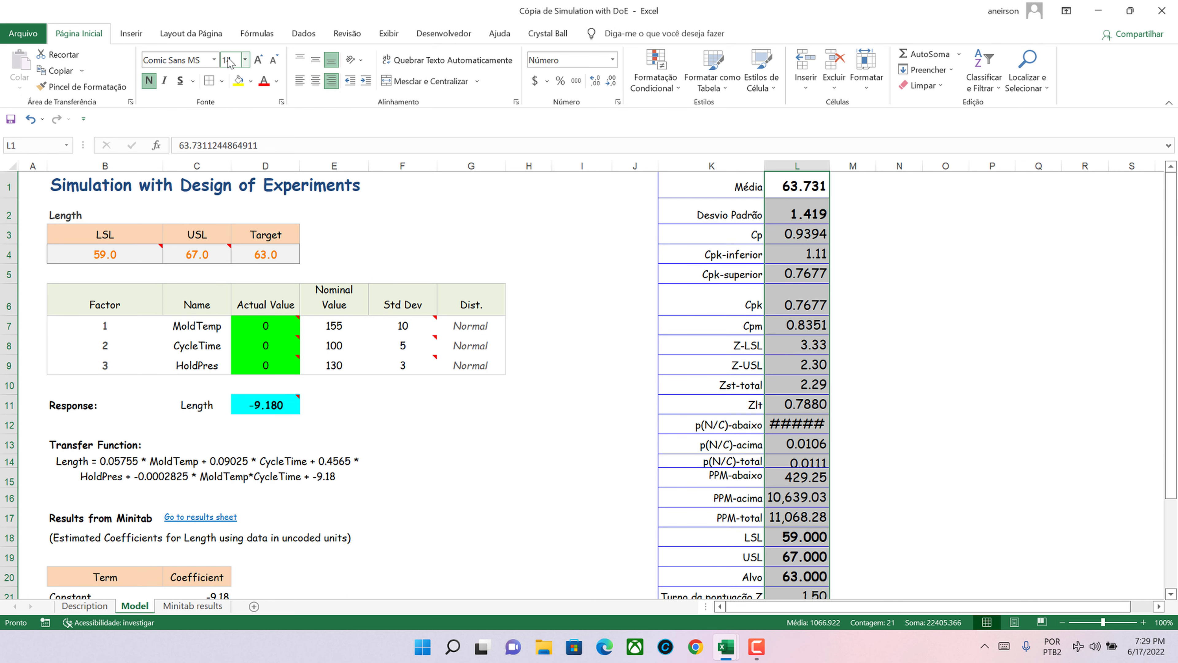
pyautogui.moveTo(829, 165); pyautogui.dragTo(855, 166)
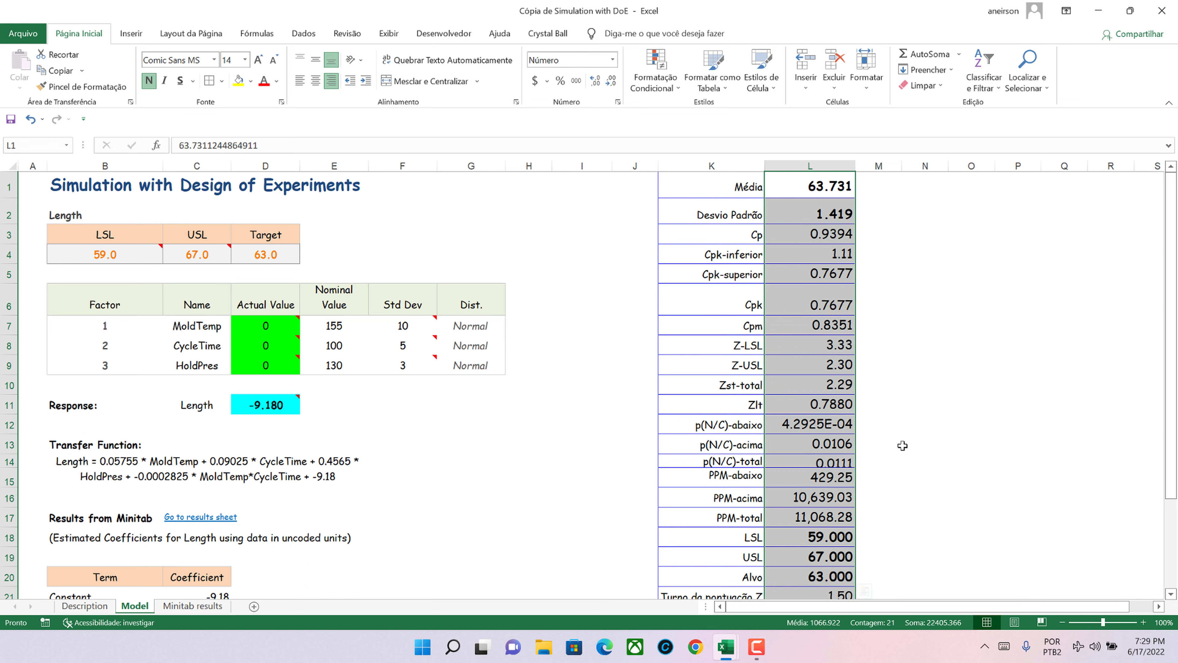
# - Calculate three times the Cpk value in cell M10 with the formula =L6*3
pyautogui.click(868, 385)
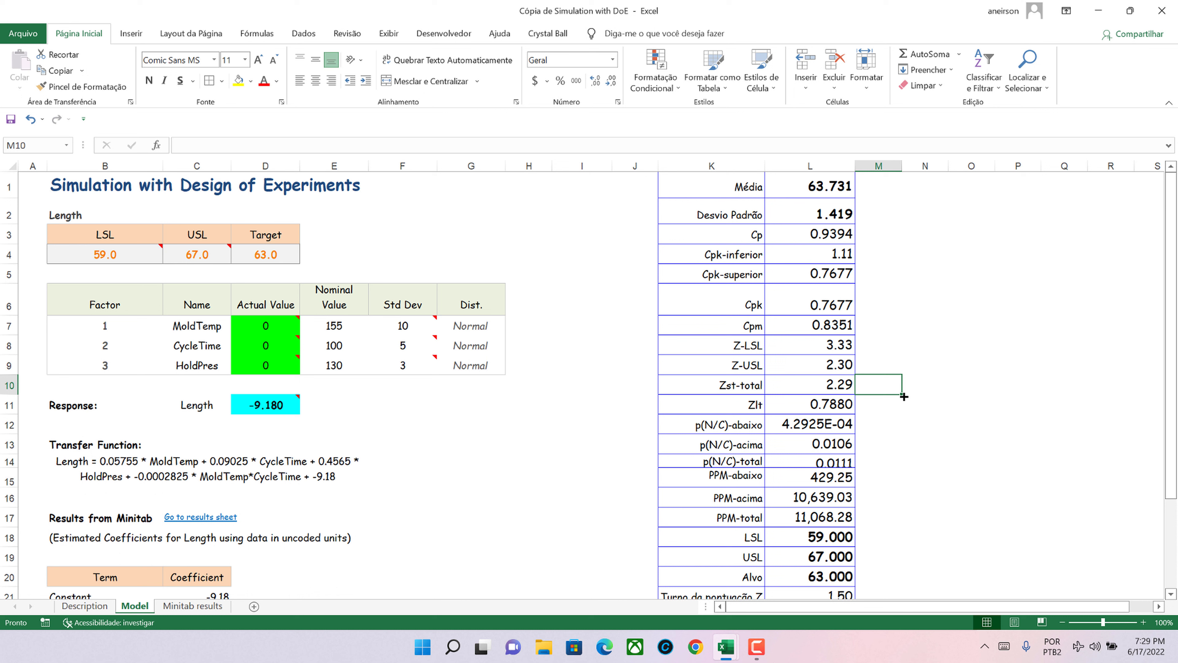
pyautogui.write('=')
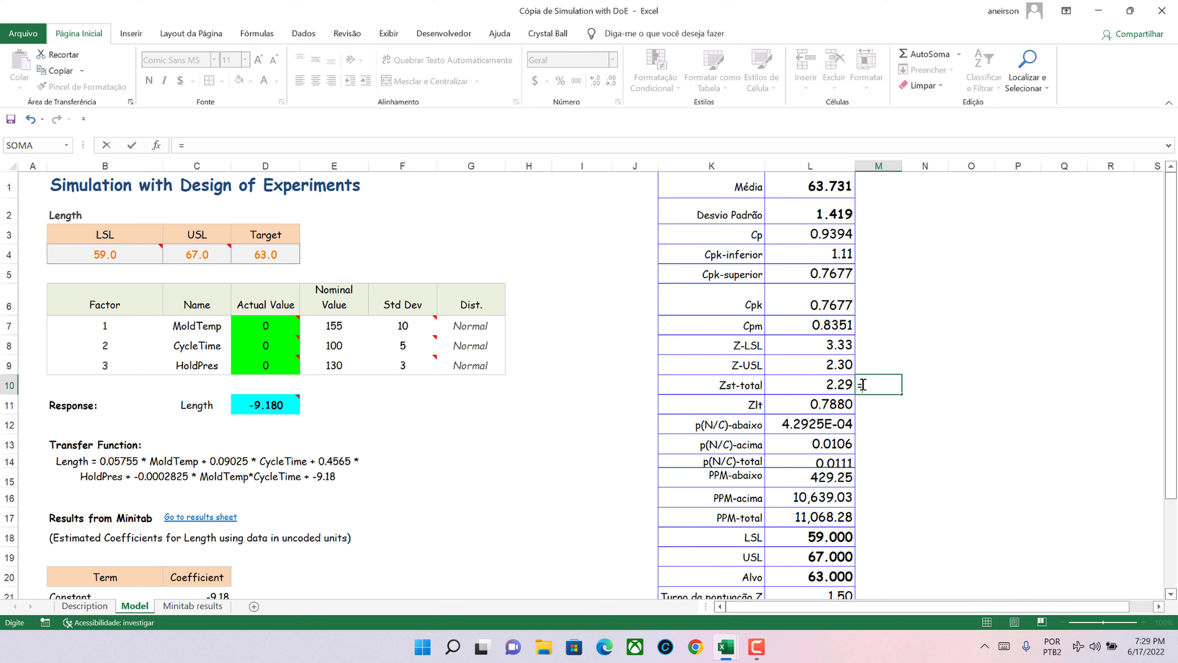
pyautogui.click(823, 305)
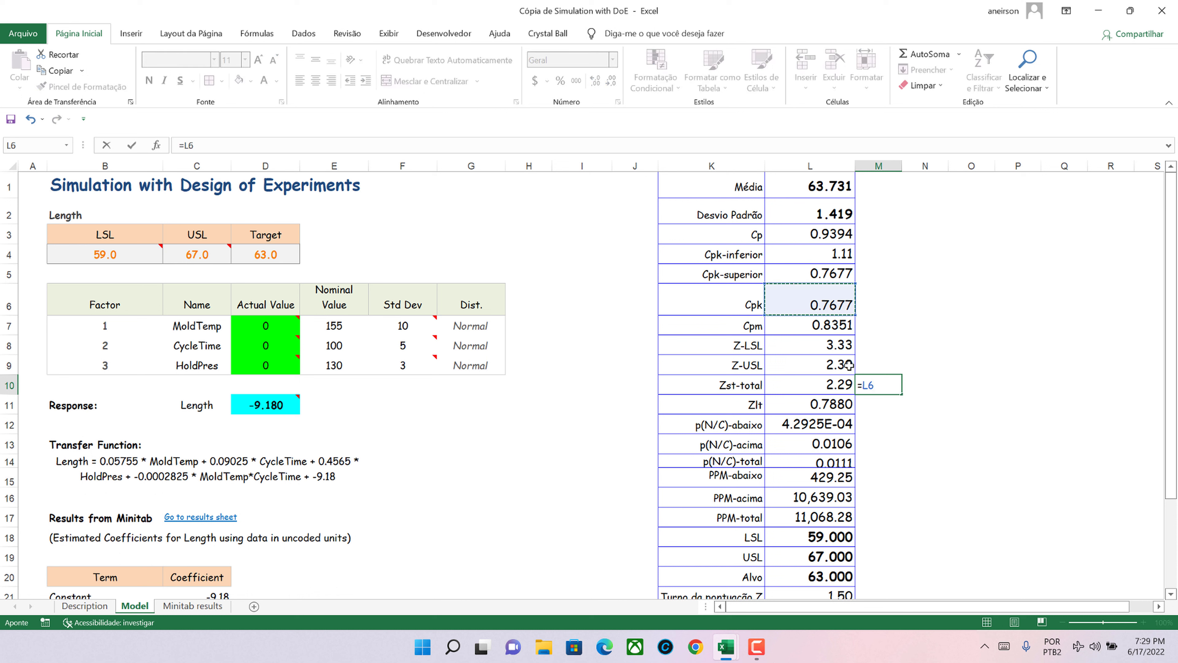
pyautogui.write('*3')
pyautogui.press('Return')
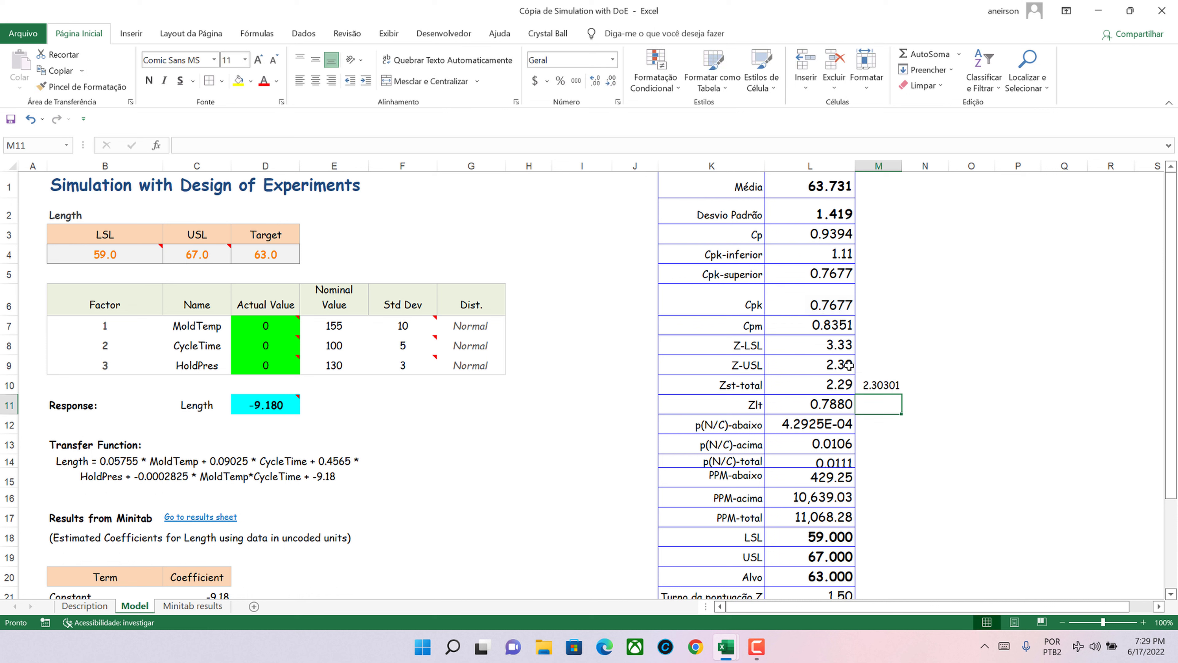
# - Compare the calculated value in M10 with the Zst-total value in L10 and the Z-USL value in L9
pyautogui.click(868, 385)
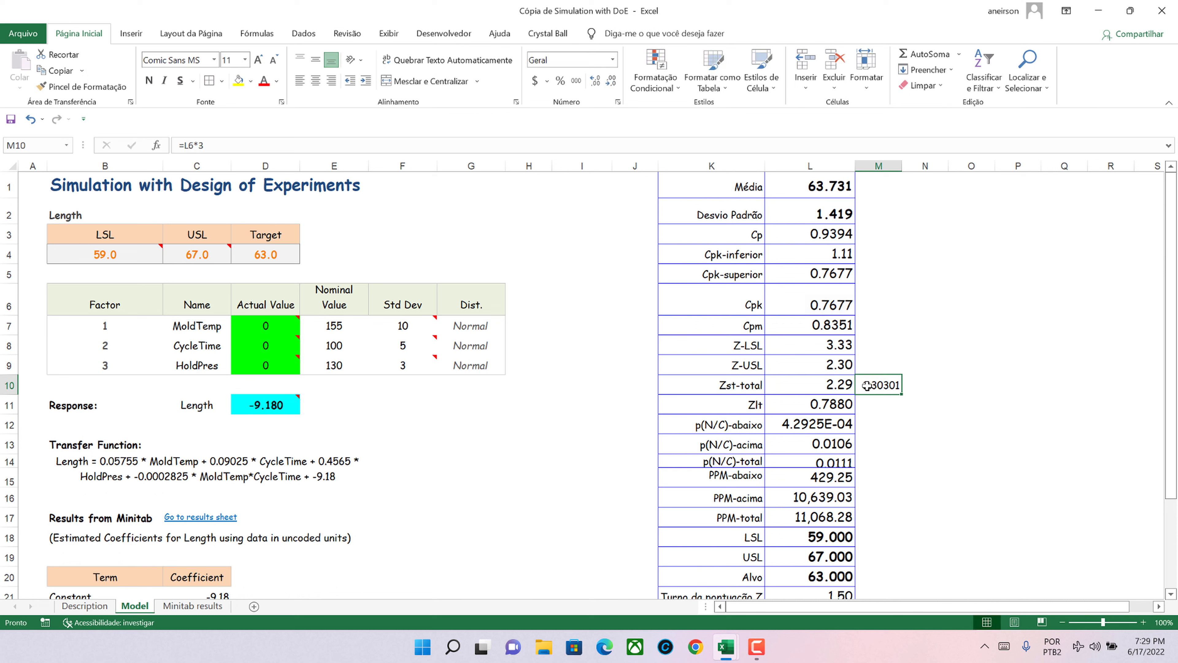
pyautogui.doubleClick(866, 384)
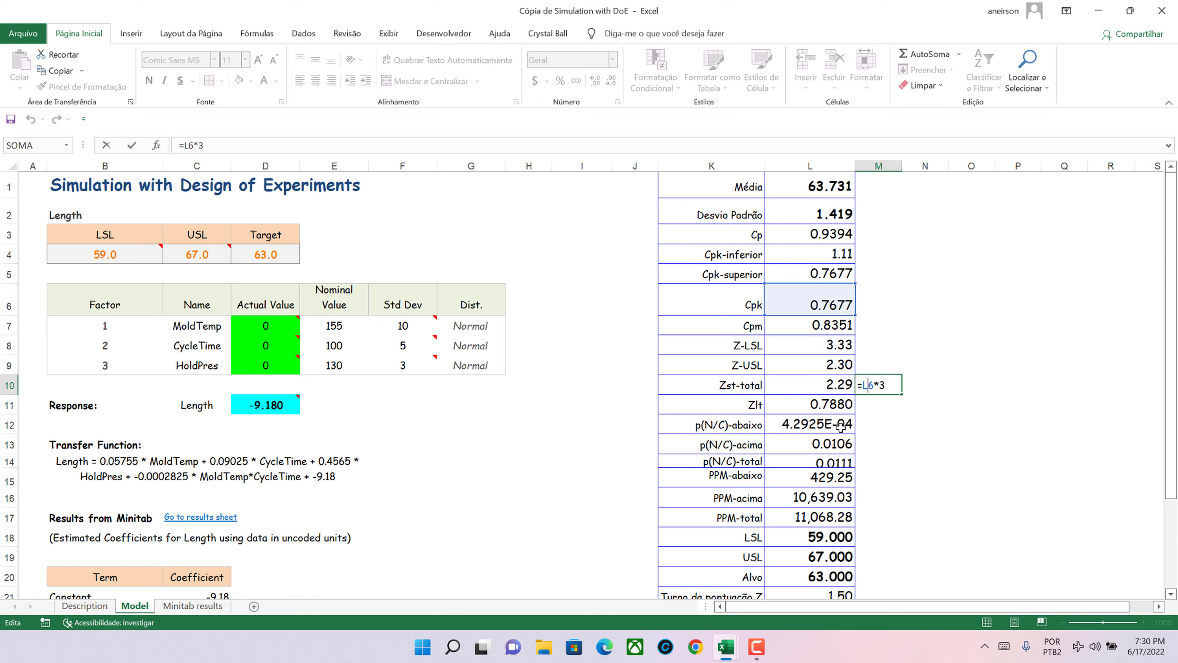
pyautogui.press('Escape')
pyautogui.click(839, 383)
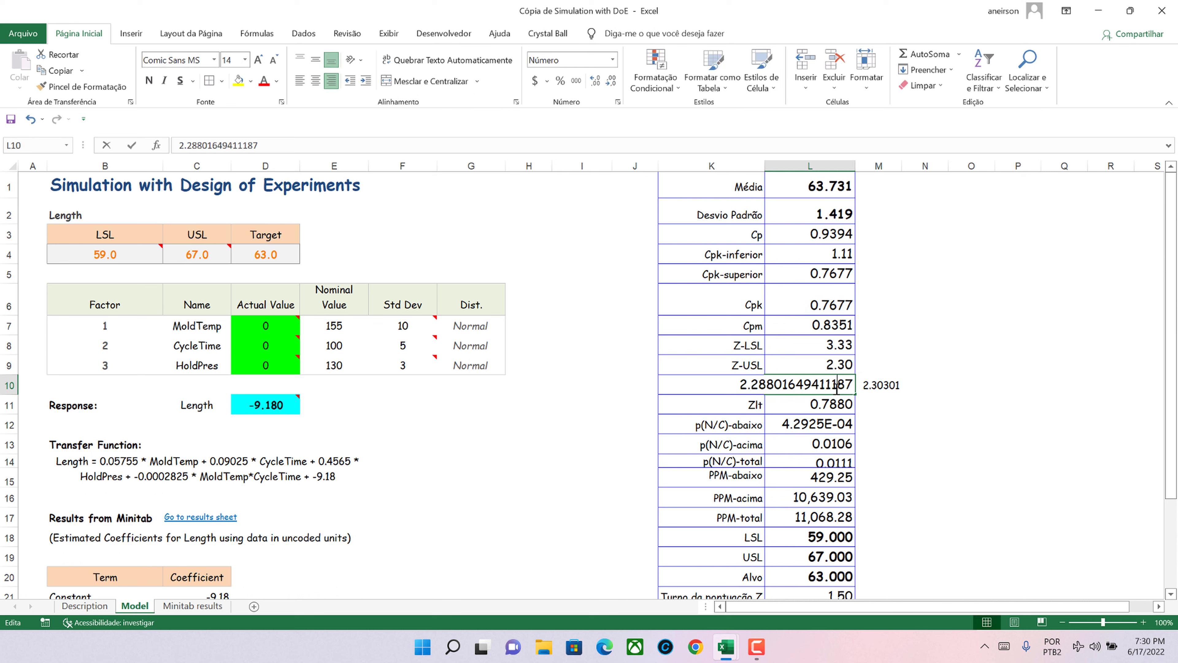
pyautogui.click(828, 369)
pyautogui.click(828, 383)
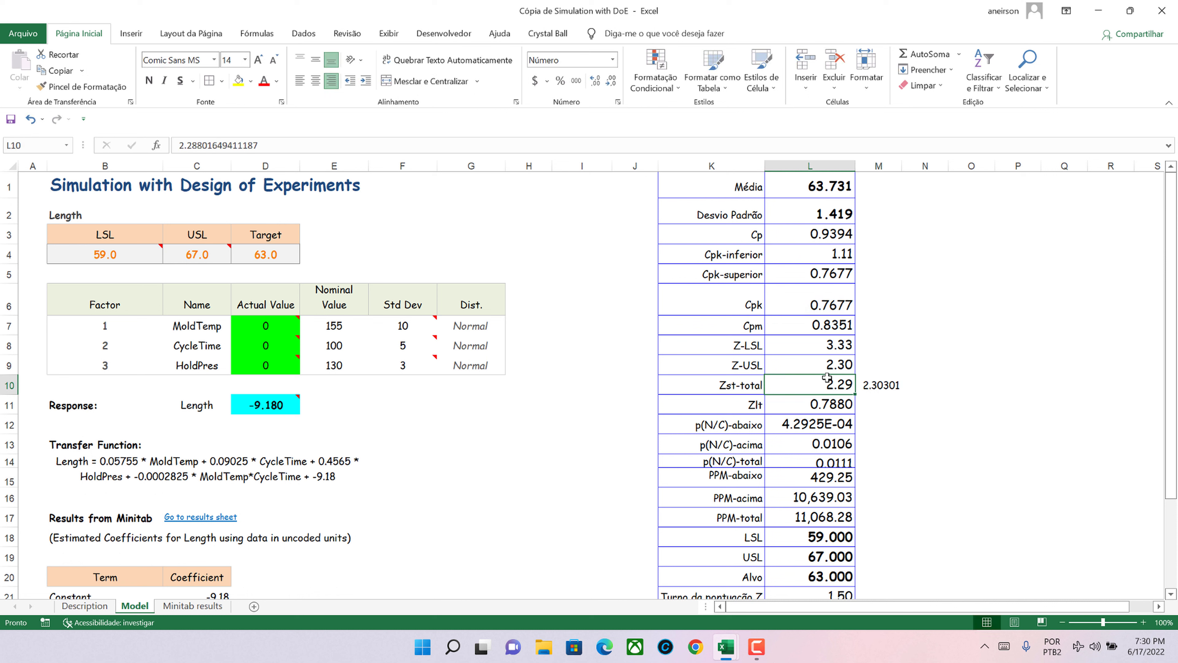
pyautogui.click(827, 370)
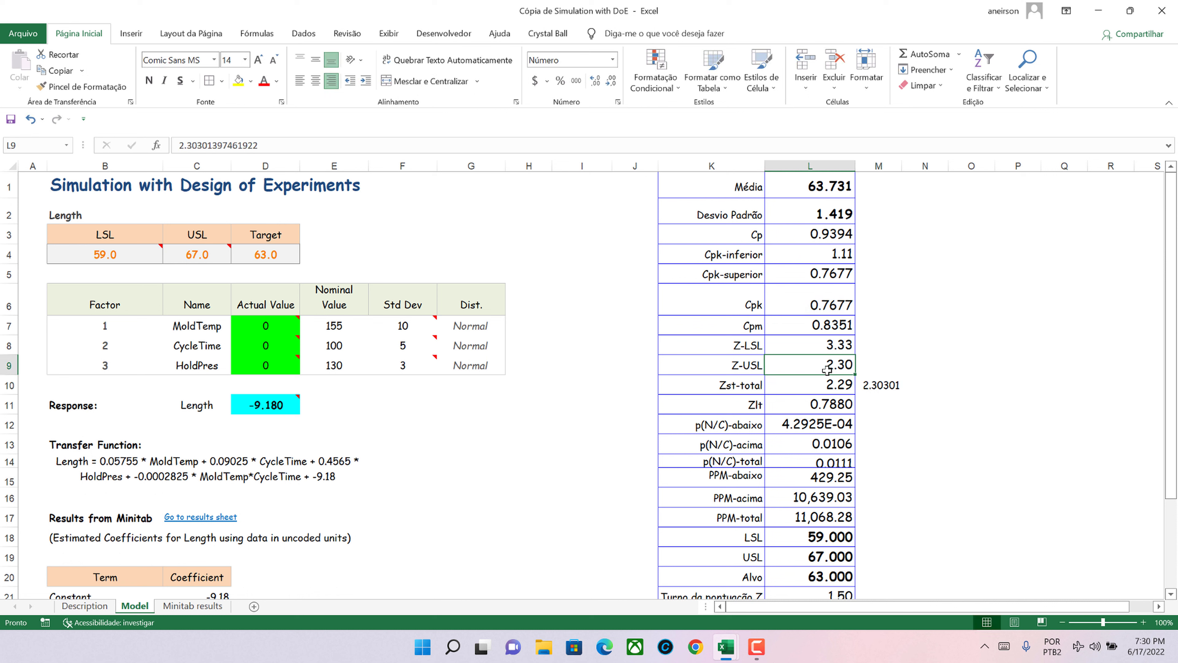
pyautogui.click(864, 385)
pyautogui.click(840, 369)
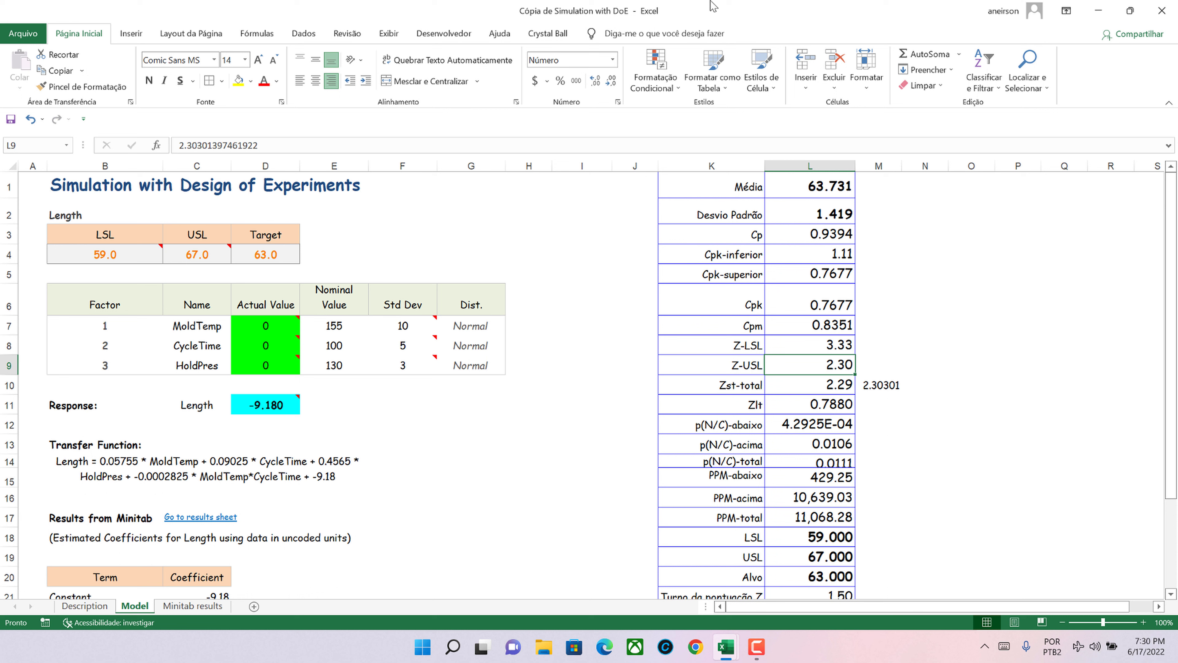
# - Display the Z-USL value in cell L9 with five decimal places
pyautogui.click(596, 82)
pyautogui.click(596, 82)
pyautogui.click(596, 81)
pyautogui.click(883, 405)
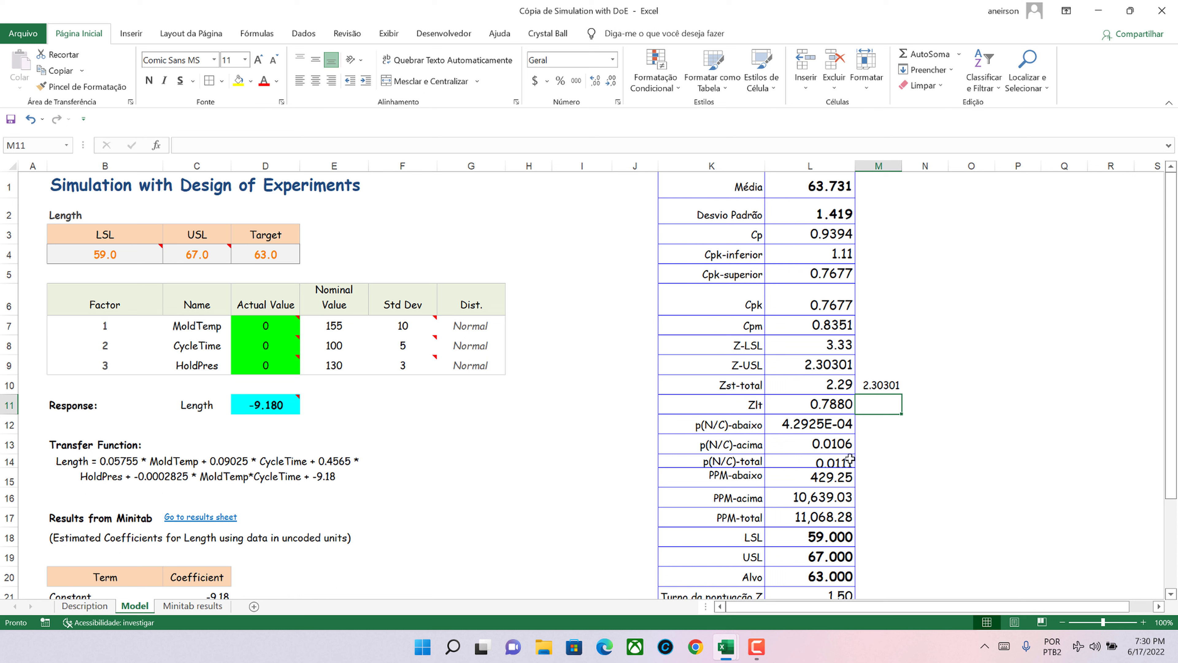
# - Clear the formula in cell M10 and delete columns K and L with the extracted metrics
pyautogui.click(878, 377)
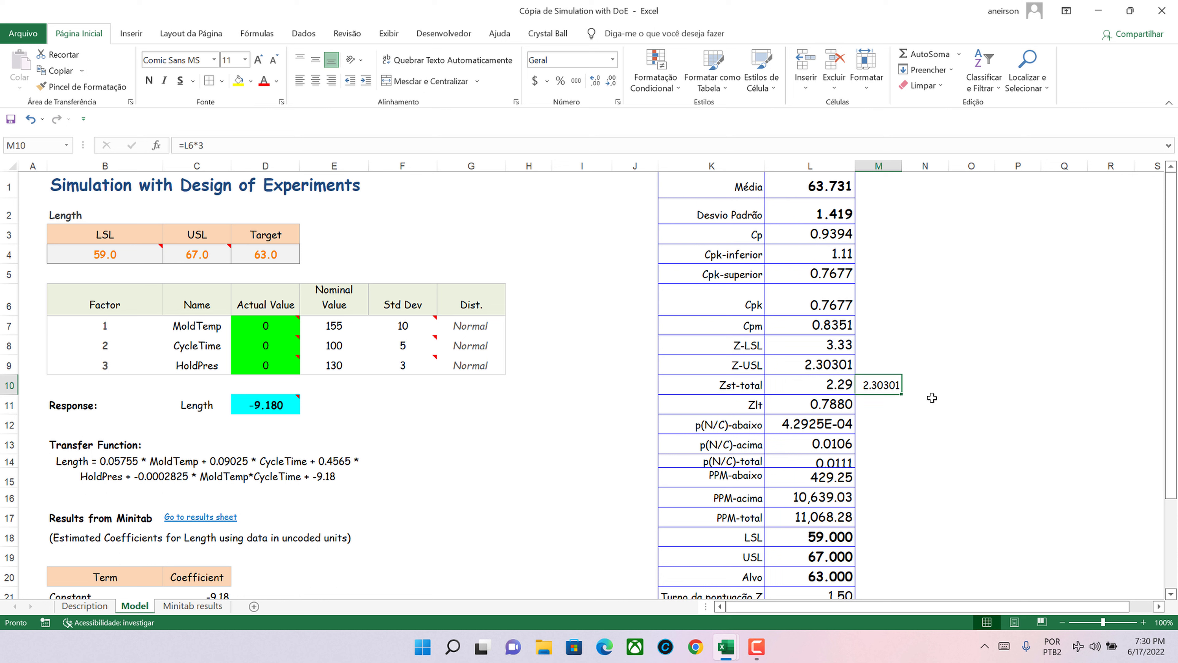
pyautogui.press('Delete')
pyautogui.moveTo(716, 167); pyautogui.dragTo(833, 166)
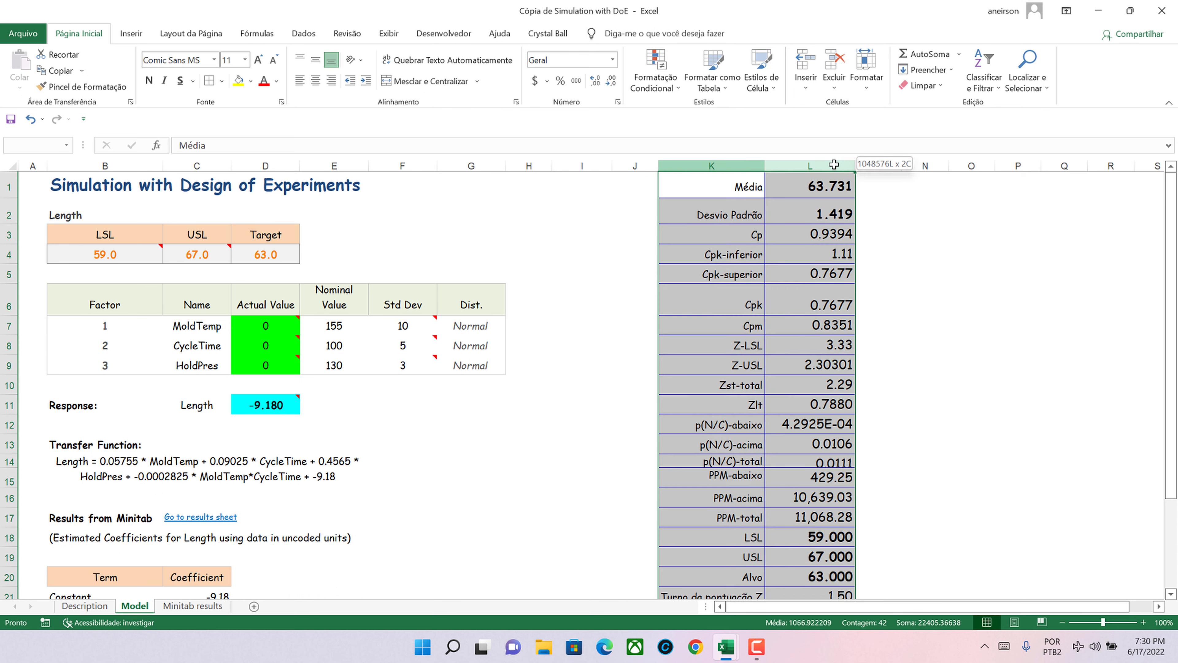
pyautogui.rightClick(834, 167)
pyautogui.click(867, 280)
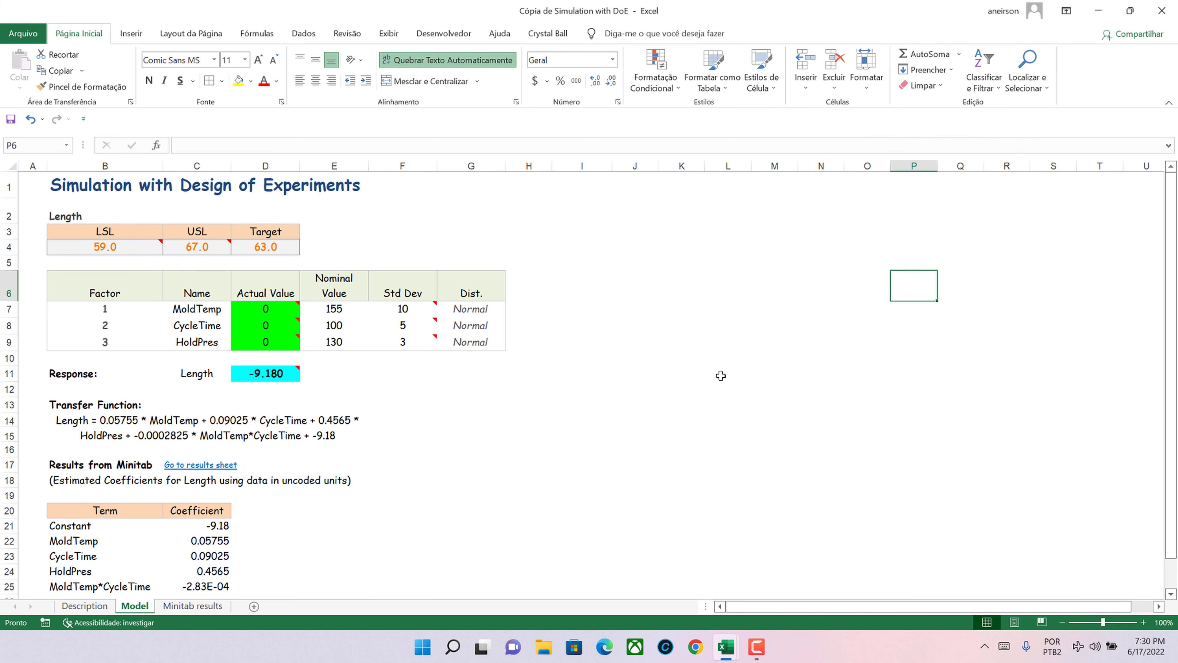
# - Start defining correlations in Crystal Ball, resetting the simulation and dismissing the welcome message
pyautogui.click(538, 38)
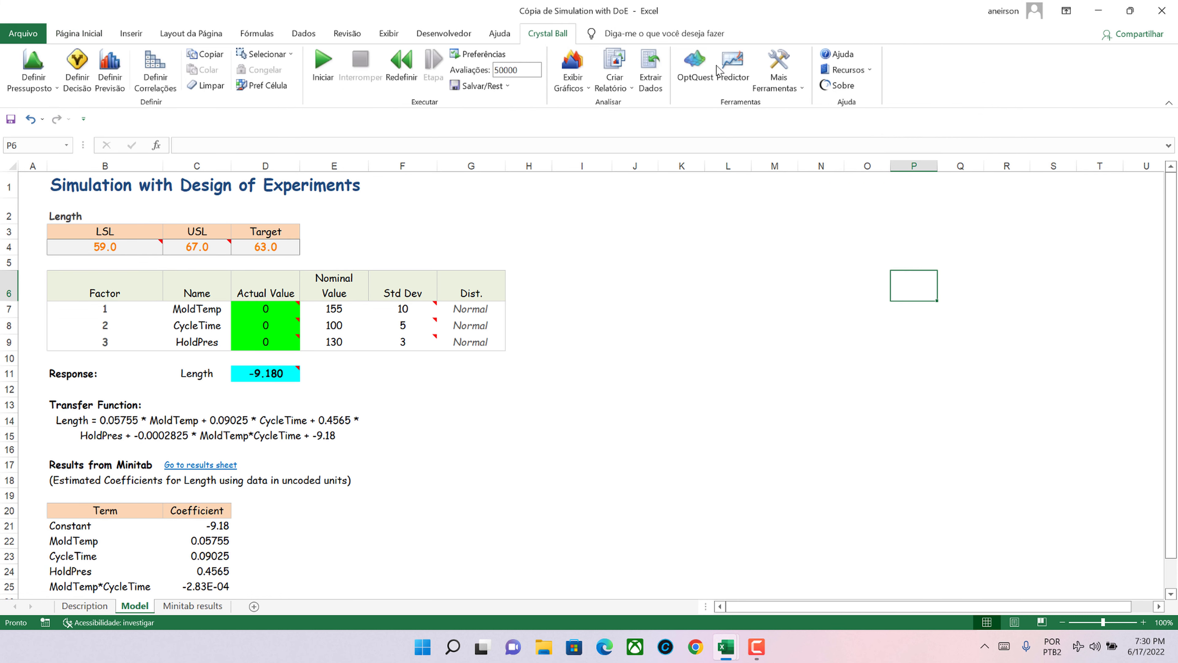
pyautogui.click(153, 74)
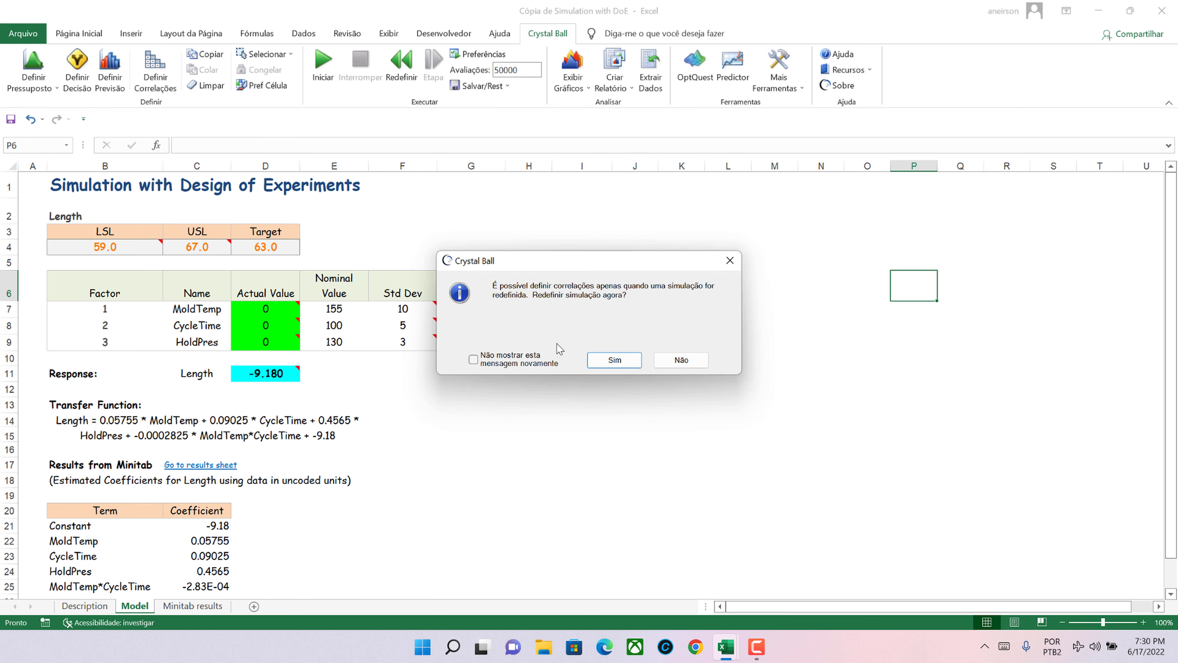
pyautogui.click(607, 361)
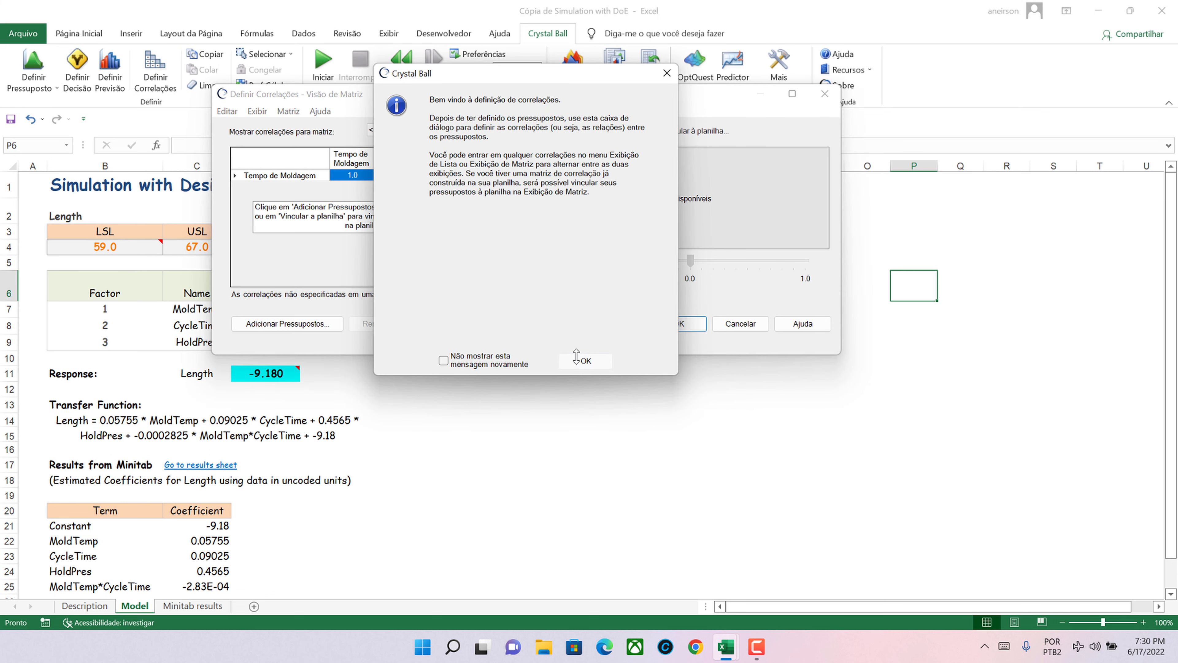
pyautogui.click(576, 358)
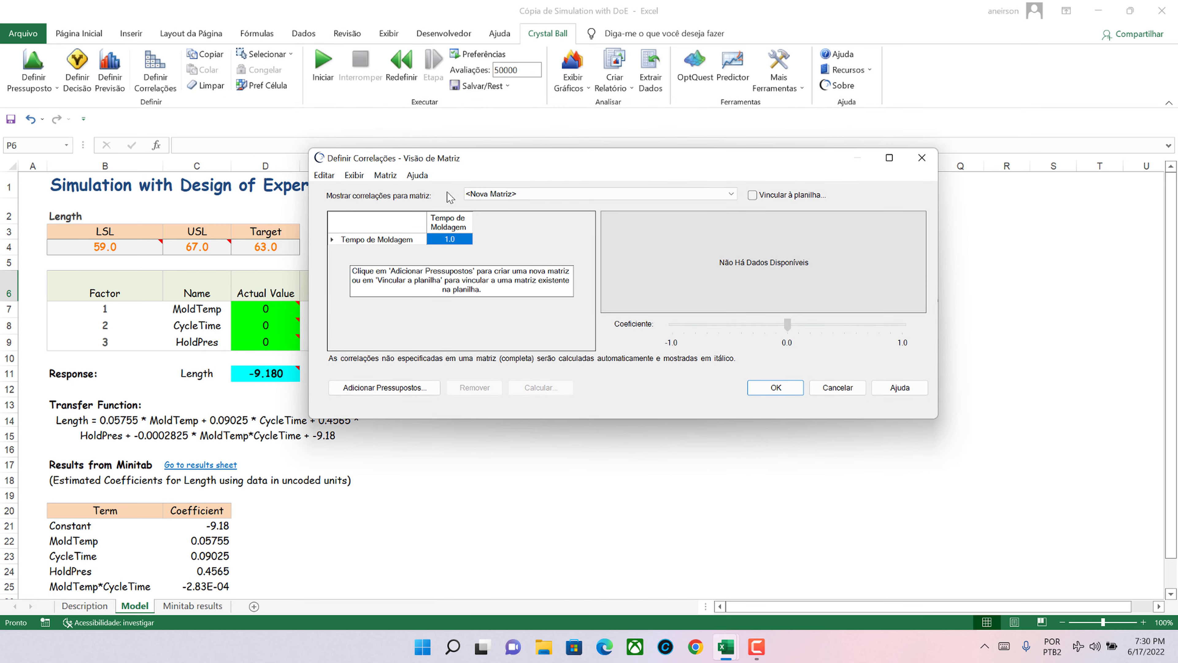
# - Use the matrix view and add the assumptions Pressão no Molde and Tempo de Ciclo to the new correlation matrix
pyautogui.click(354, 175)
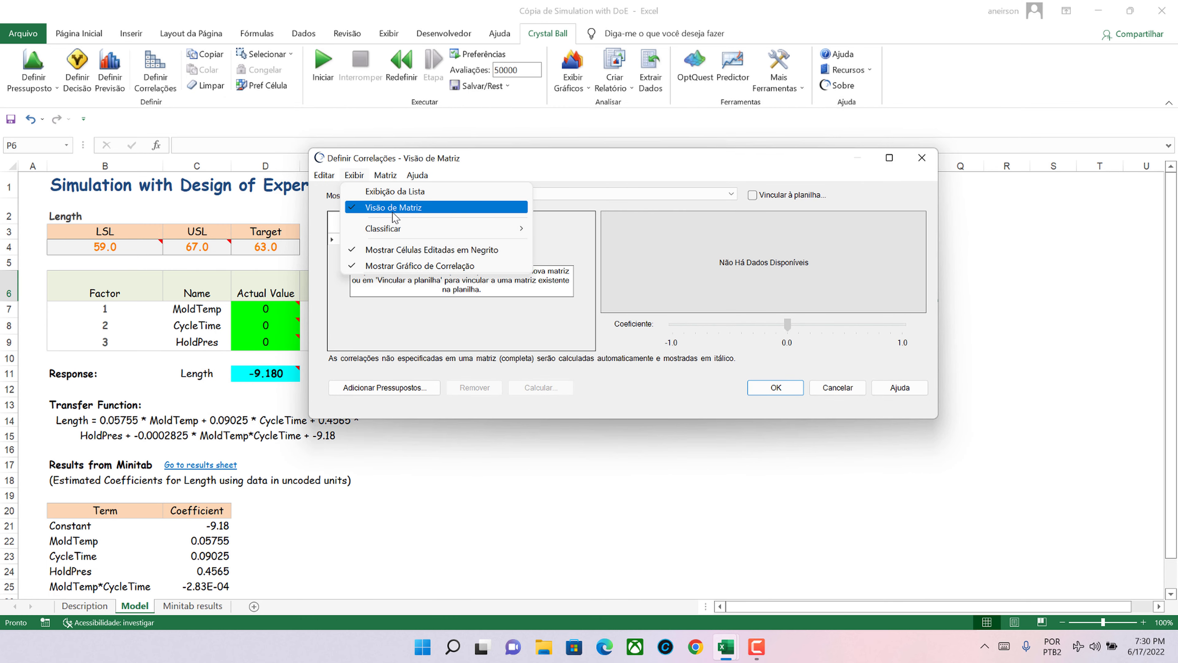
pyautogui.click(395, 217)
pyautogui.click(387, 389)
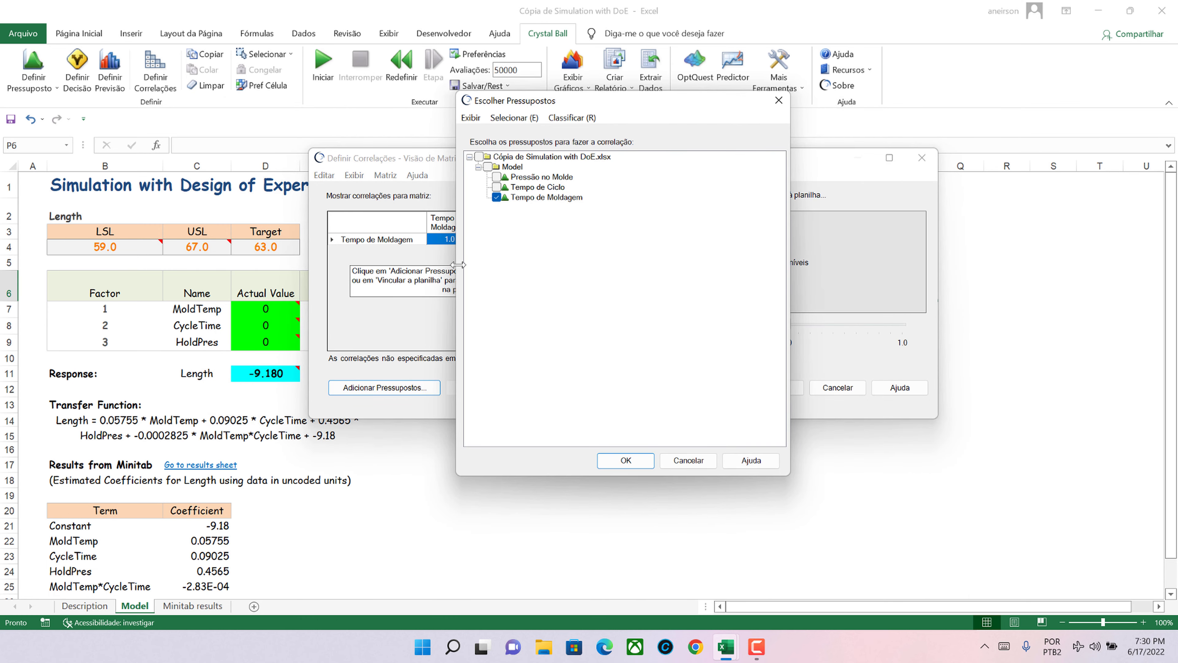
pyautogui.click(496, 187)
pyautogui.click(496, 177)
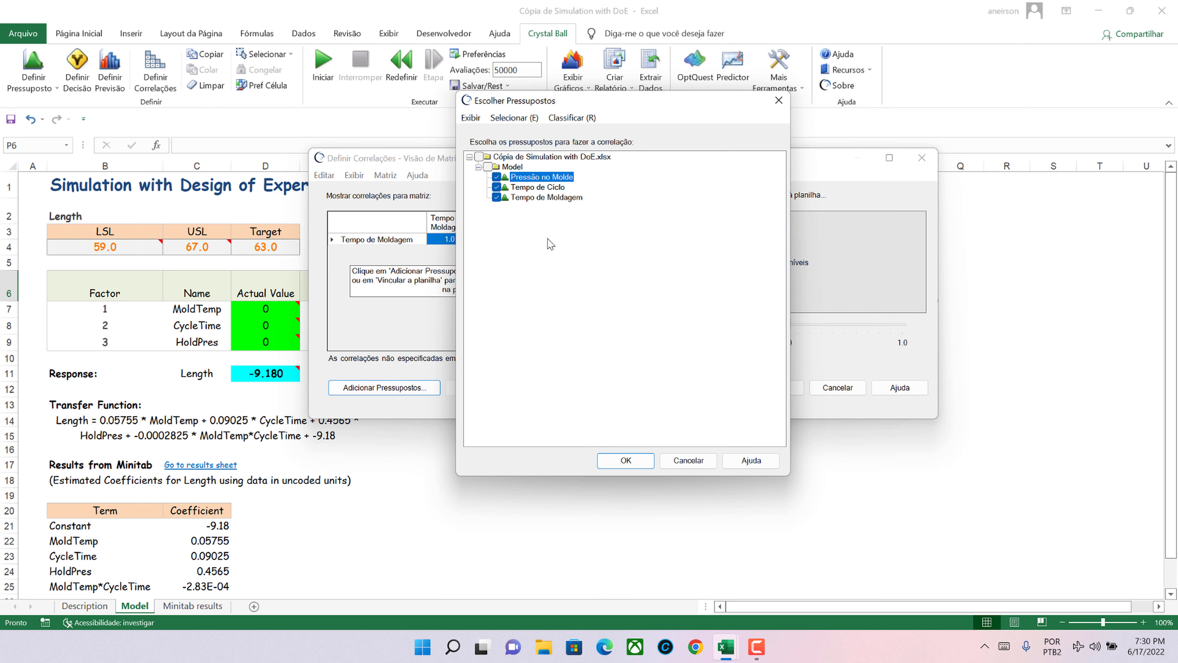
pyautogui.click(626, 460)
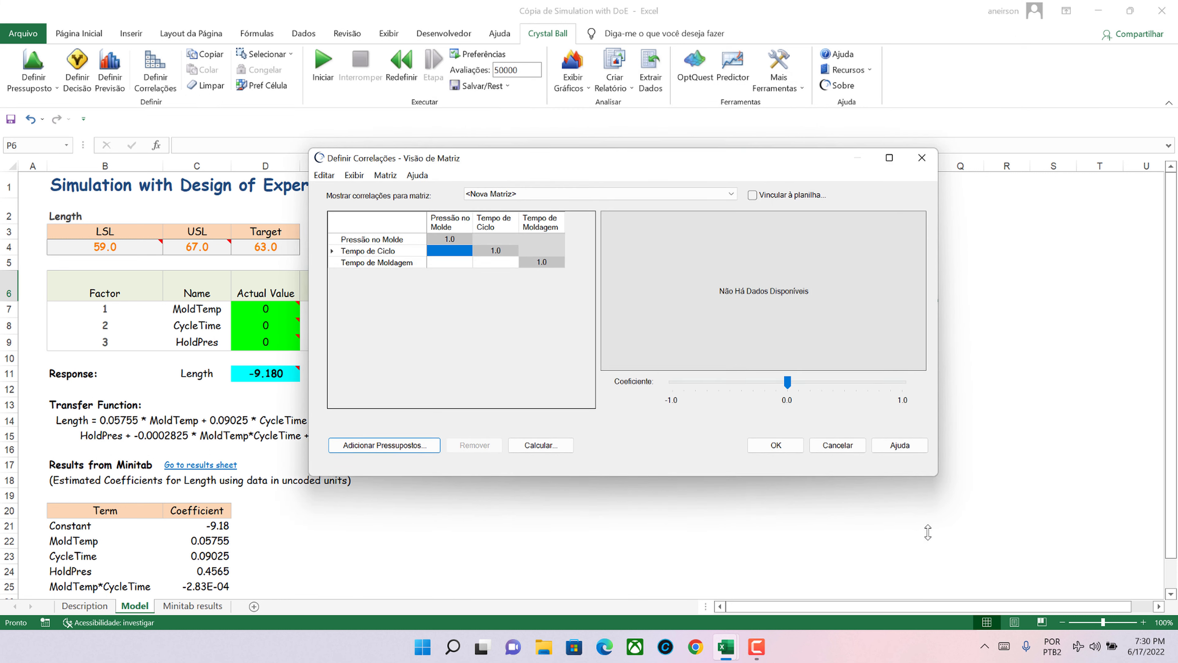
# - Enlarge the correlation dialog and set the Tempo de Ciclo–Pressão no Molde coefficient to 0.21
pyautogui.moveTo(922, 522); pyautogui.dragTo(921, 557)
pyautogui.moveTo(787, 464); pyautogui.dragTo(811, 464)
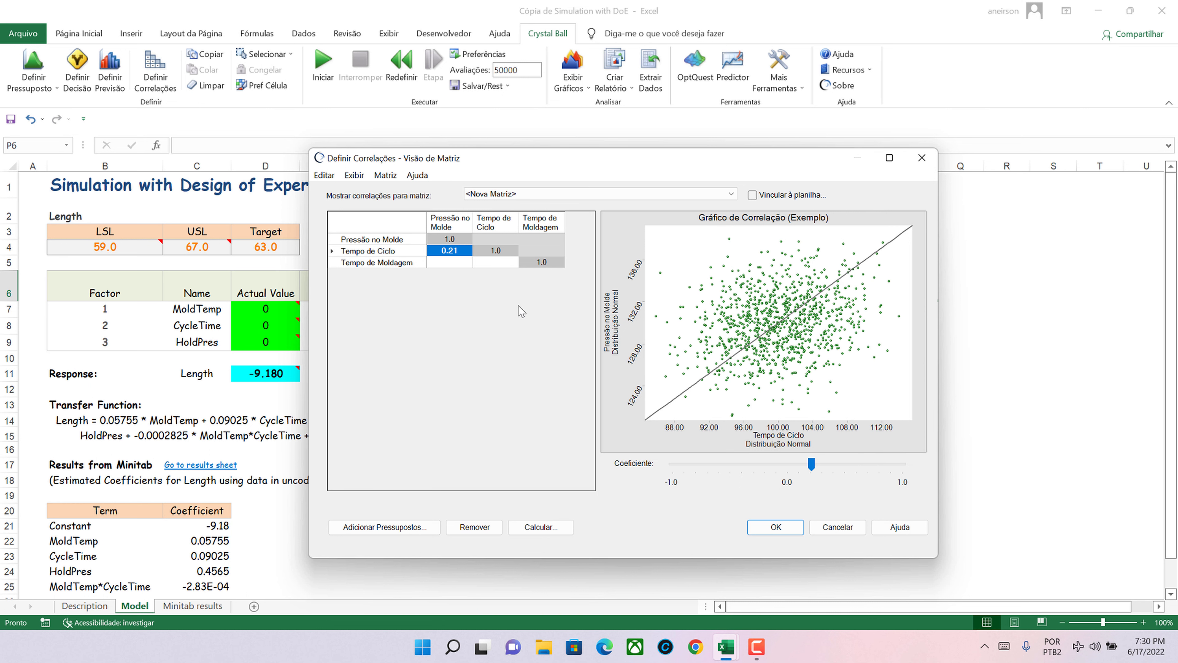
pyautogui.click(457, 263)
pyautogui.click(450, 252)
pyautogui.click(447, 263)
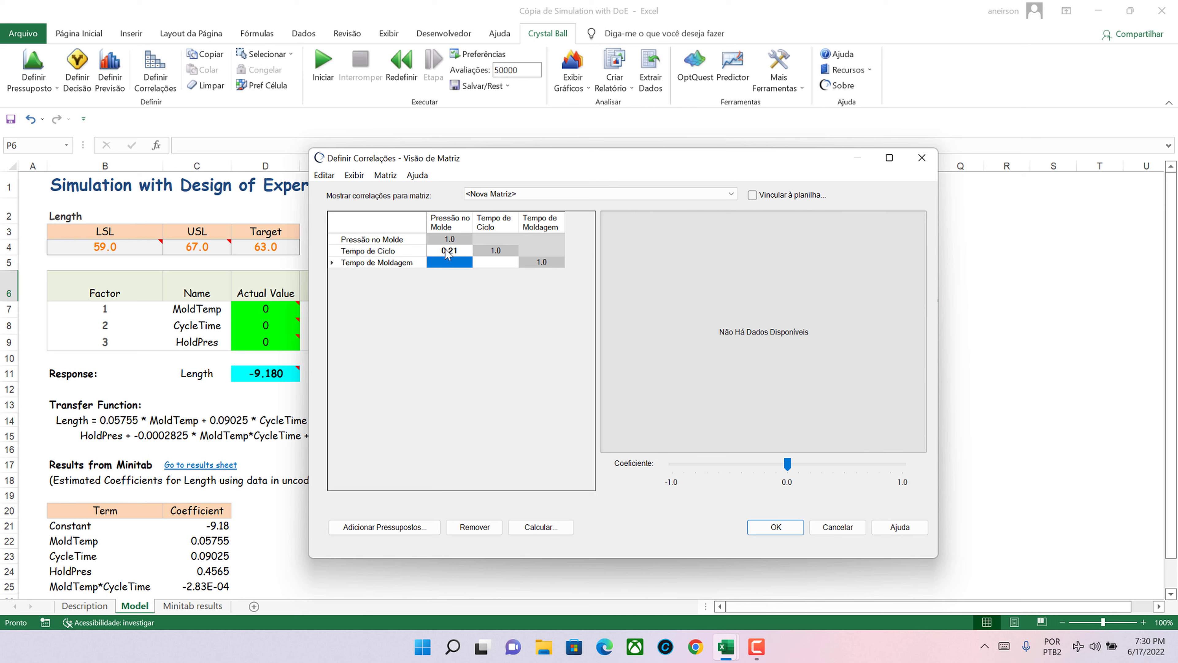
# - Set the correlations with Pressão no Molde to -0.8 for Tempo de Ciclo and -0.95 for Tempo de Moldagem, and apply the matrix
pyautogui.click(445, 251)
pyautogui.write('-')
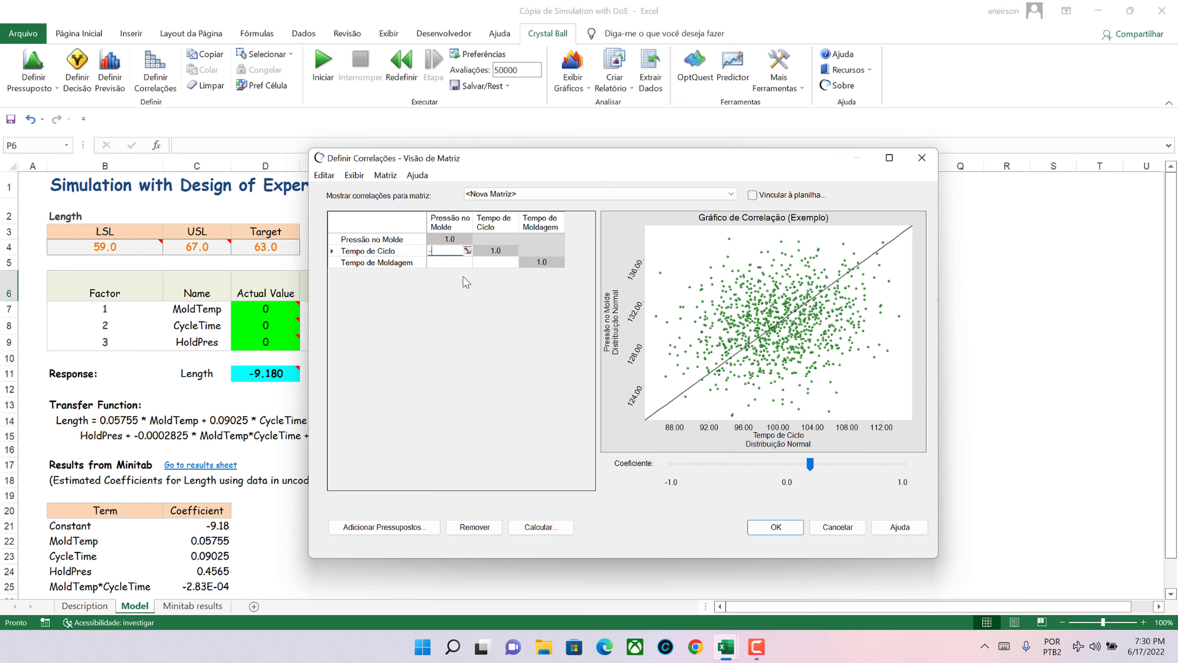
pyautogui.write('0.8')
pyautogui.press('Return')
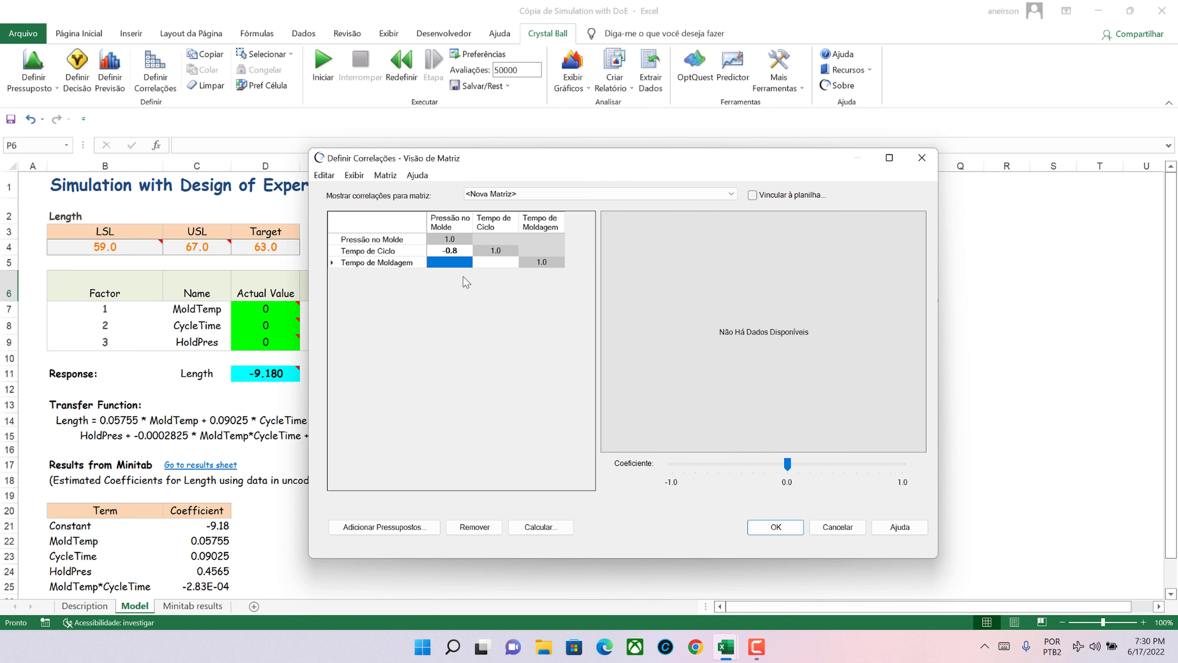
pyautogui.write('-0.95')
pyautogui.press('Up')
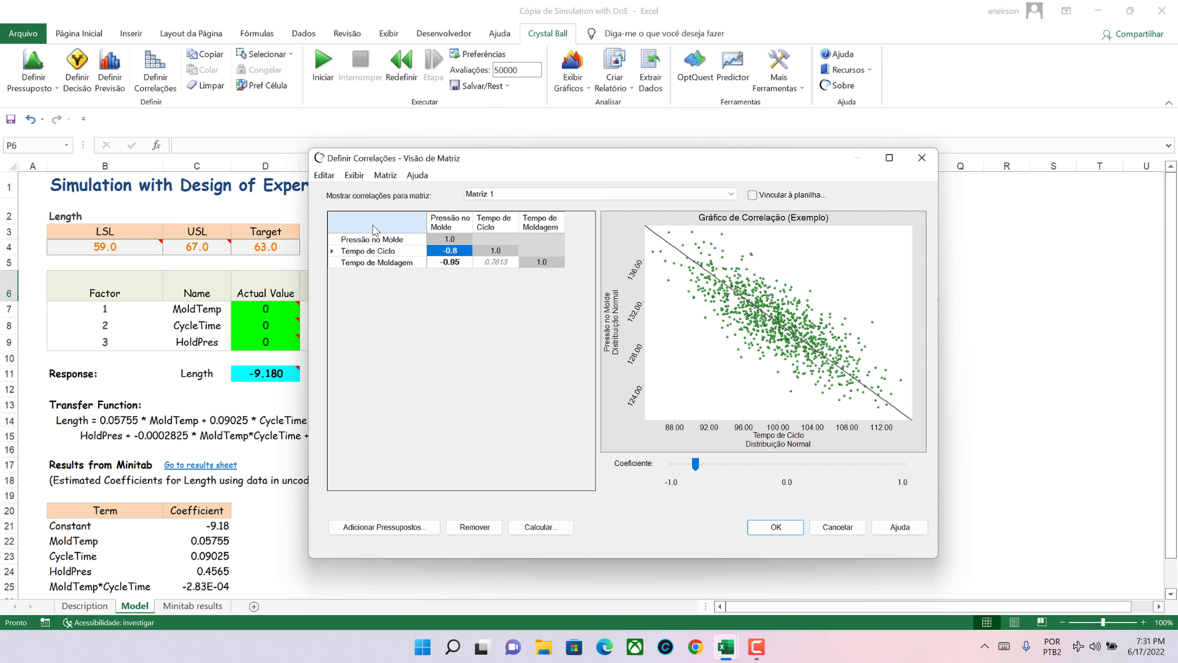
pyautogui.click(776, 526)
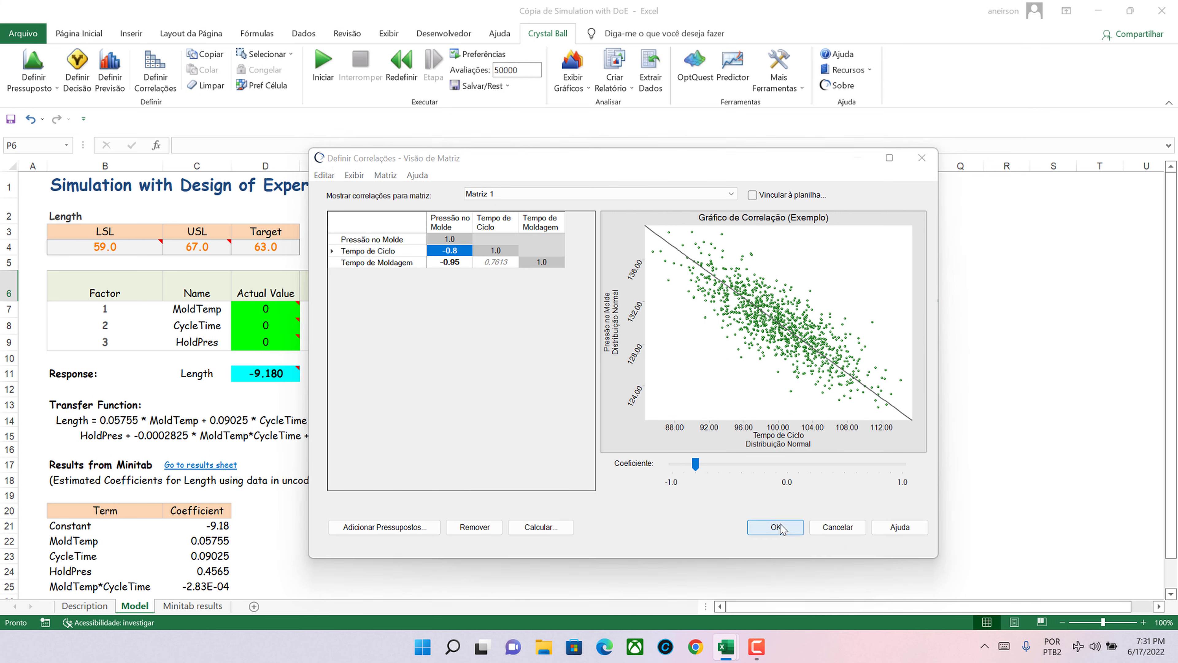
pyautogui.click(784, 479)
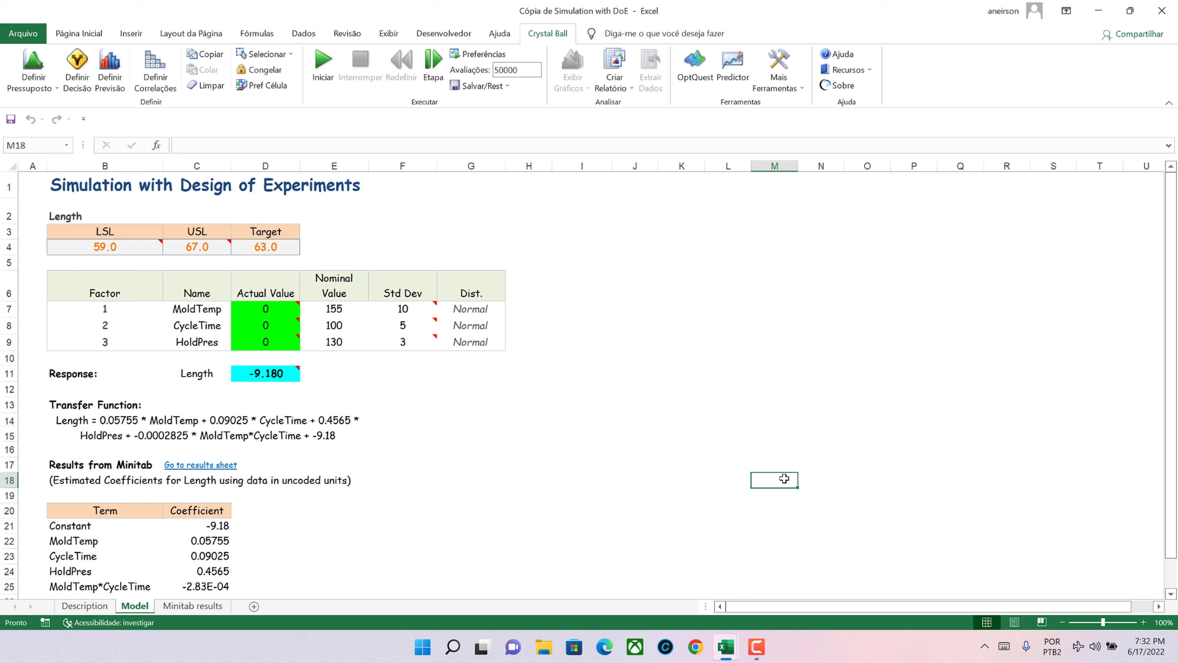
pyautogui.click(621, 406)
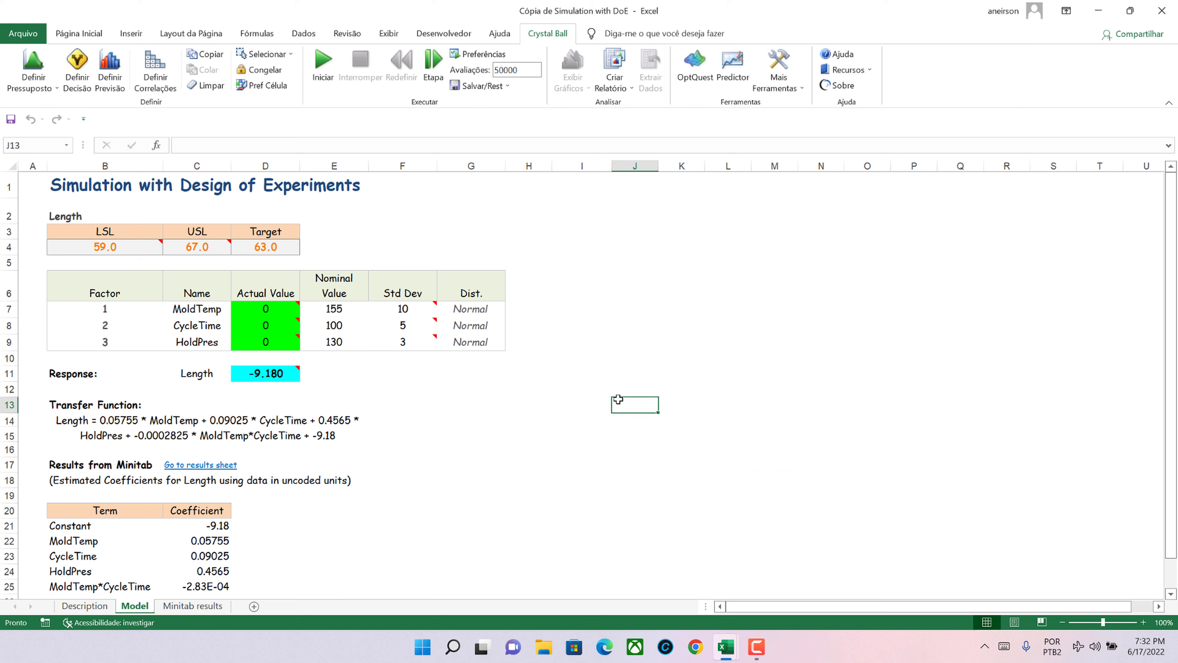
pyautogui.click(324, 60)
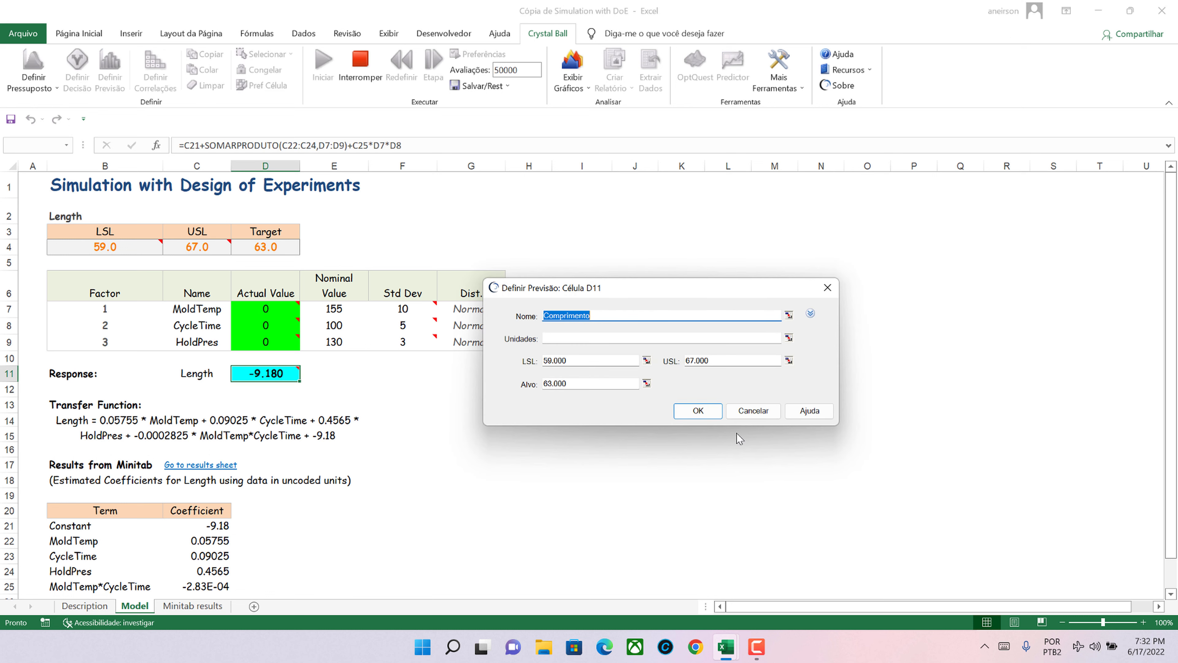
pyautogui.click(761, 412)
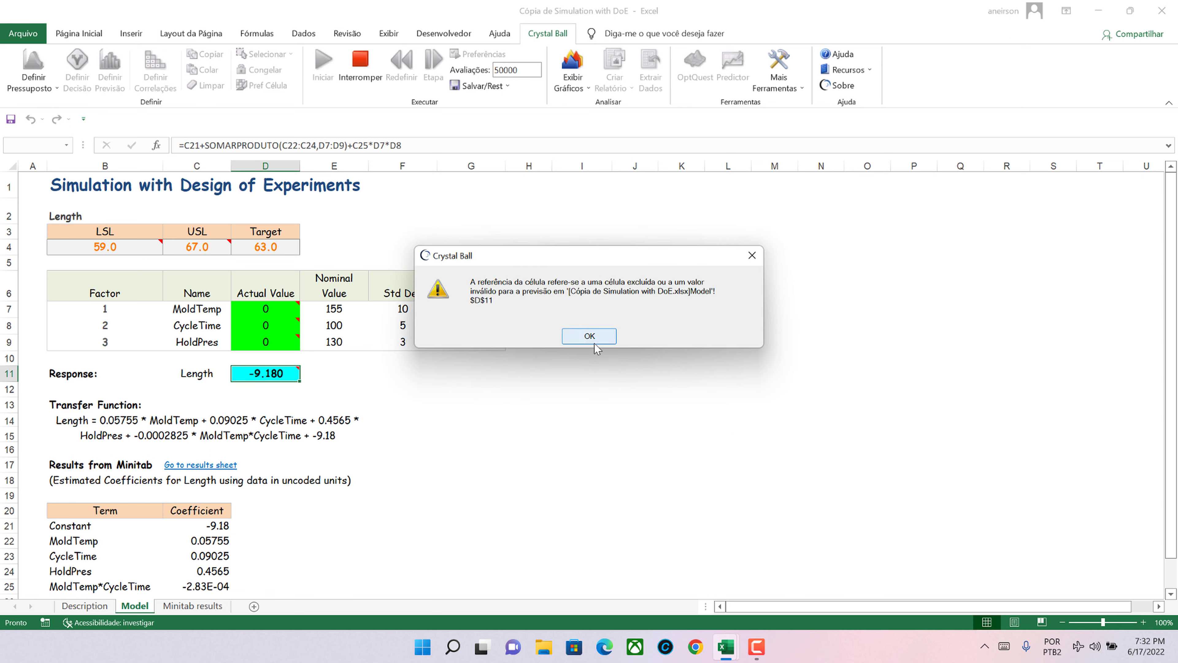
pyautogui.click(602, 346)
pyautogui.click(604, 407)
# - Run the simulation, accepting the Comprimento forecast definition for cell D11, and maximize the forecast chart
pyautogui.click(324, 60)
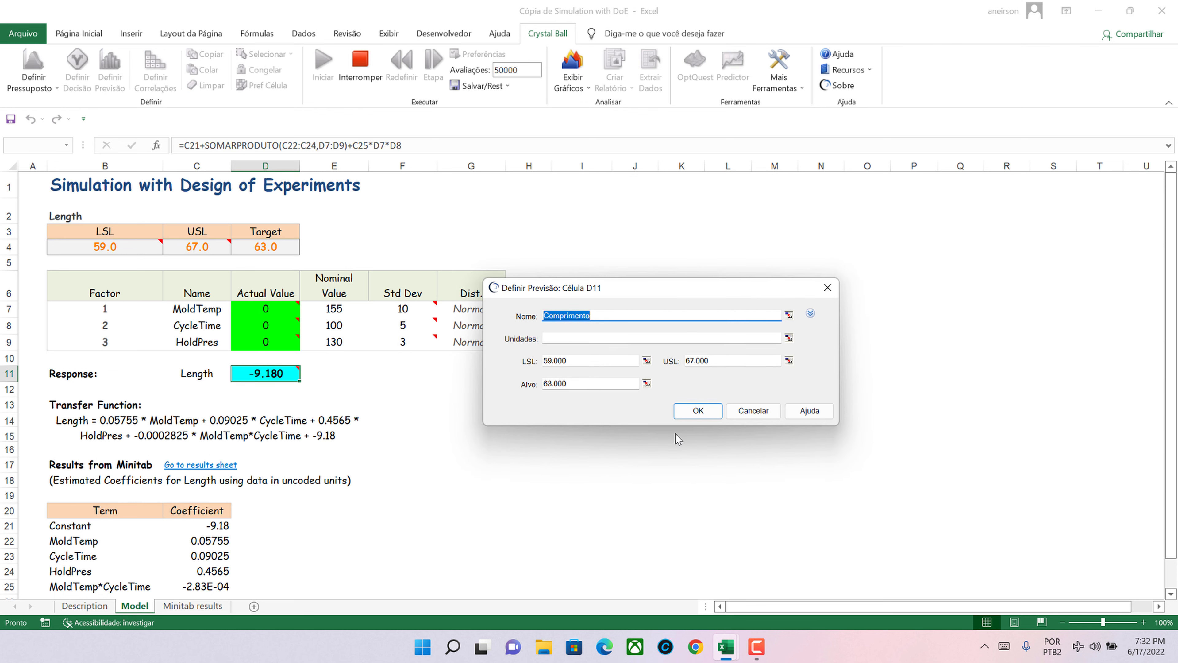
pyautogui.click(697, 410)
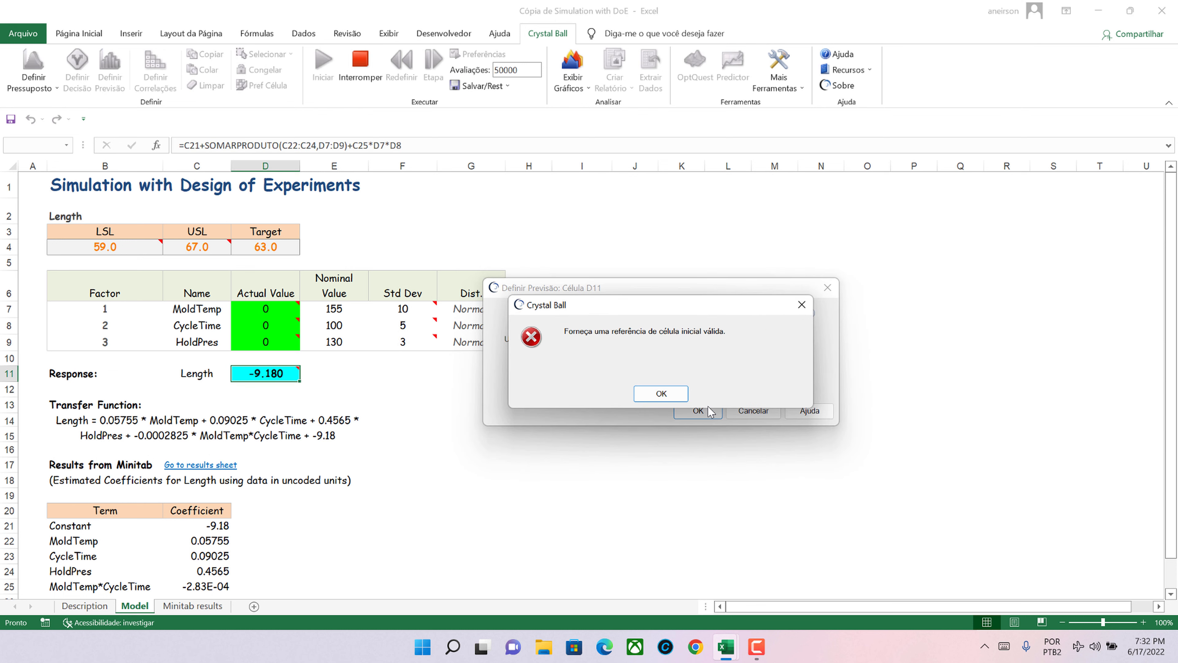
pyautogui.click(672, 394)
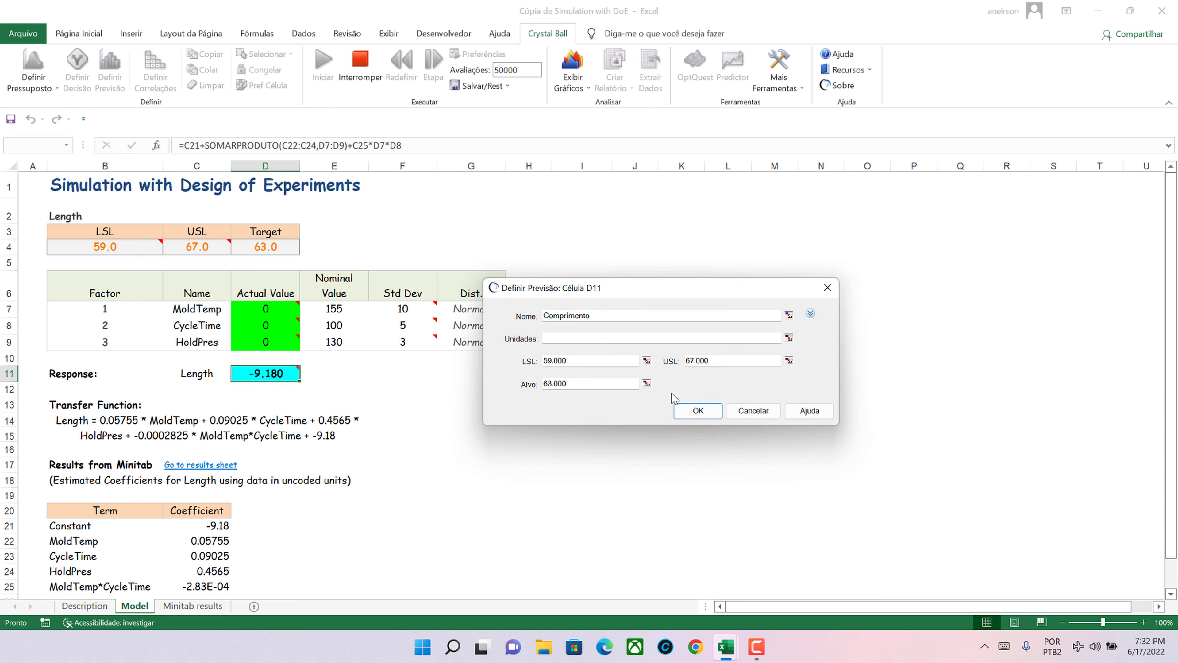
pyautogui.click(695, 412)
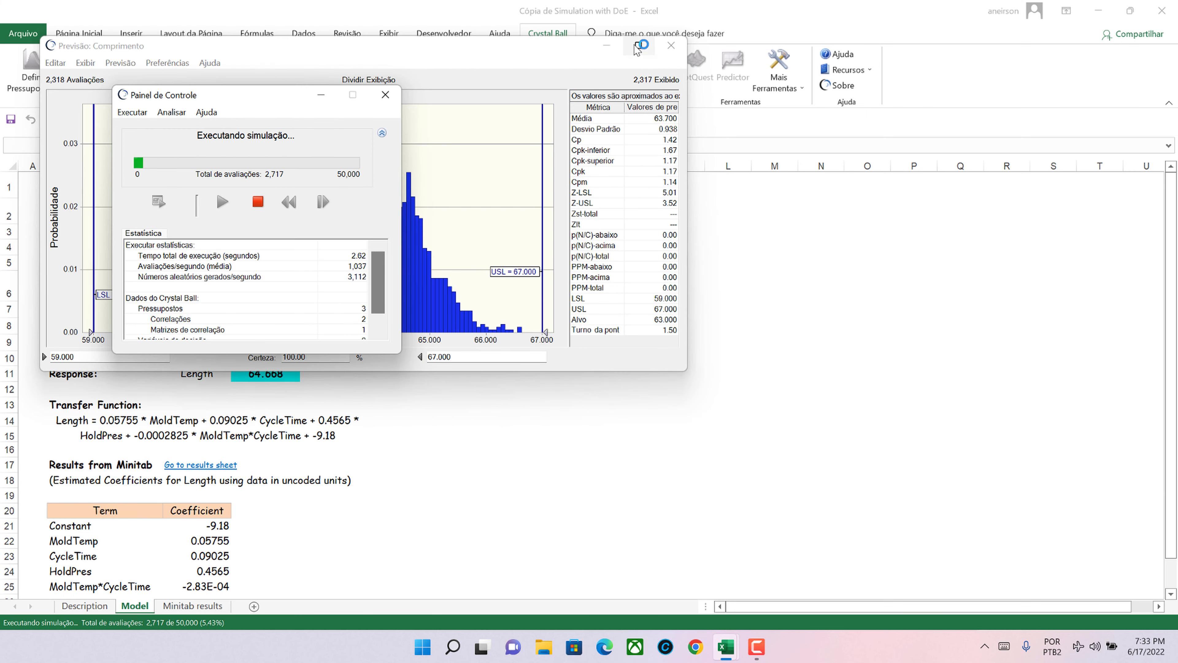
pyautogui.click(636, 46)
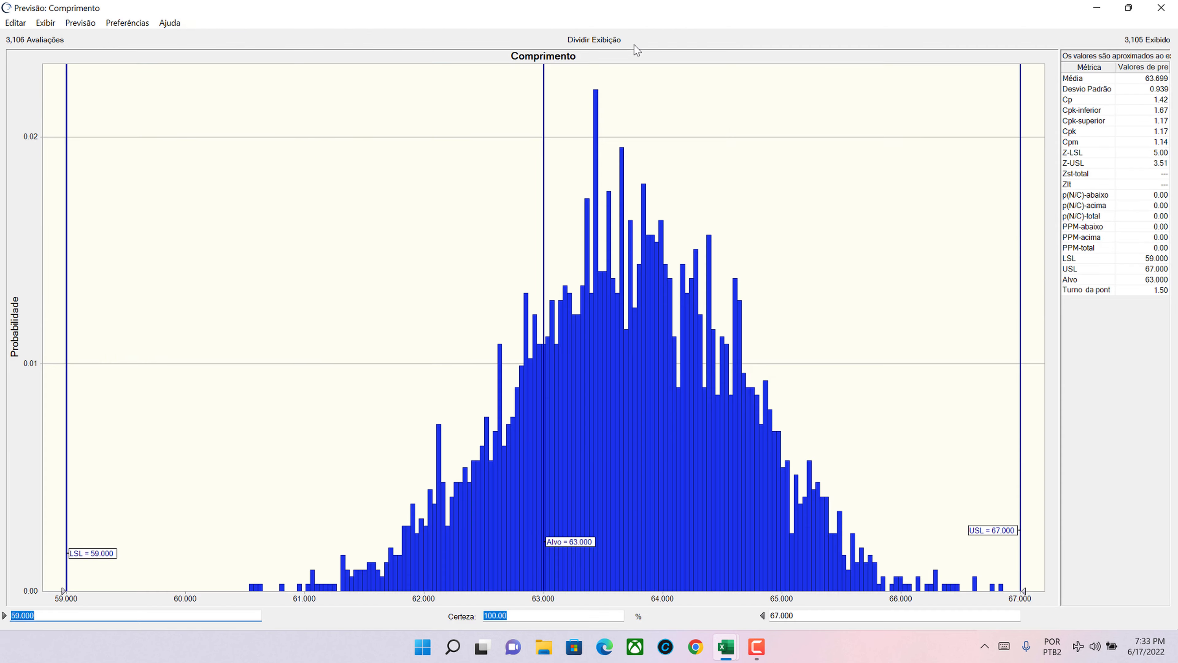
# - Show column gaps in the Comprimento forecast chart and set its bin density to Mais Alto
pyautogui.click(142, 24)
pyautogui.click(145, 52)
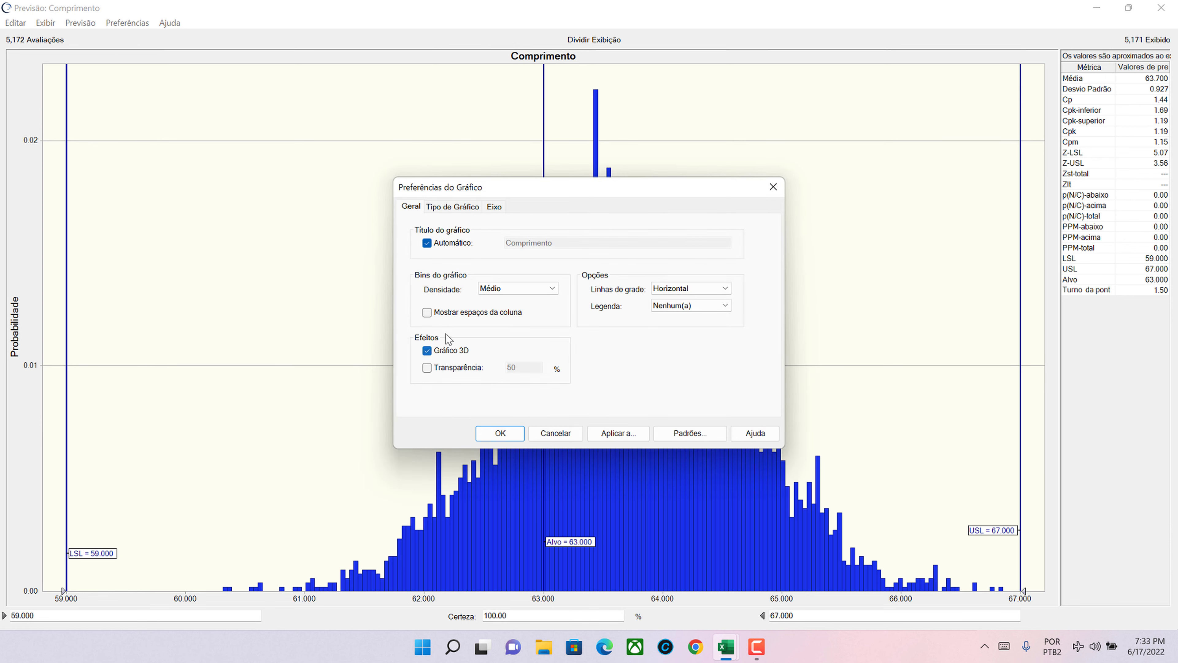
pyautogui.click(427, 313)
pyautogui.click(518, 288)
pyautogui.click(498, 337)
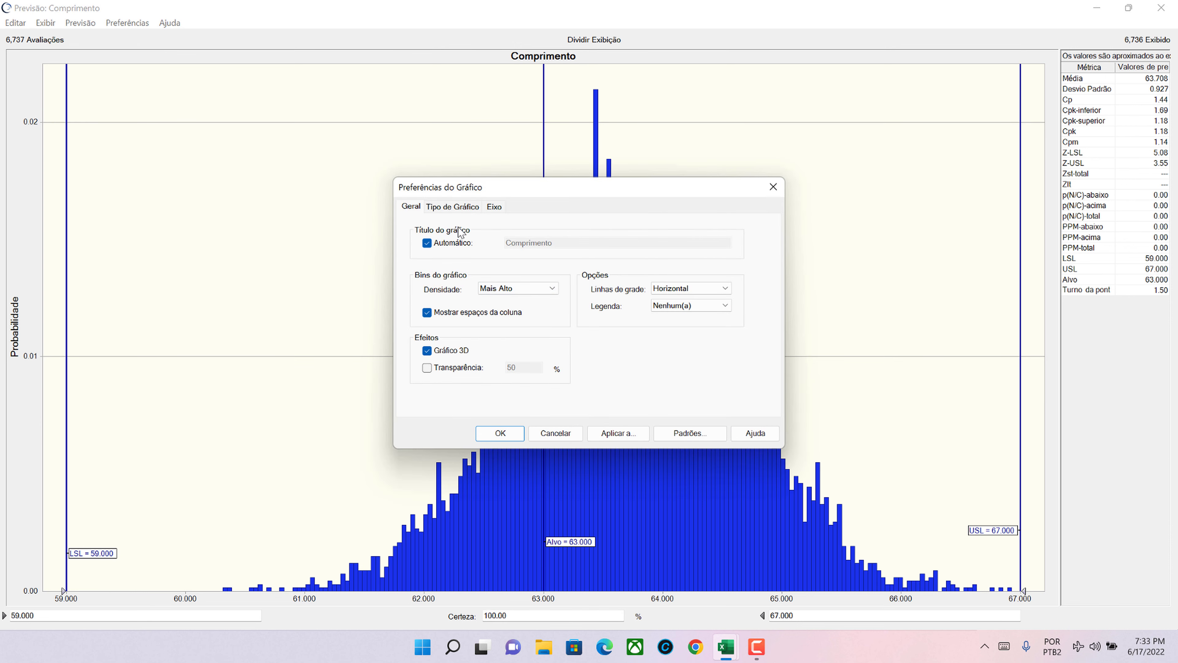
# - Color the forecast value columns purple and apply the chart preferences
pyautogui.click(452, 207)
pyautogui.click(533, 367)
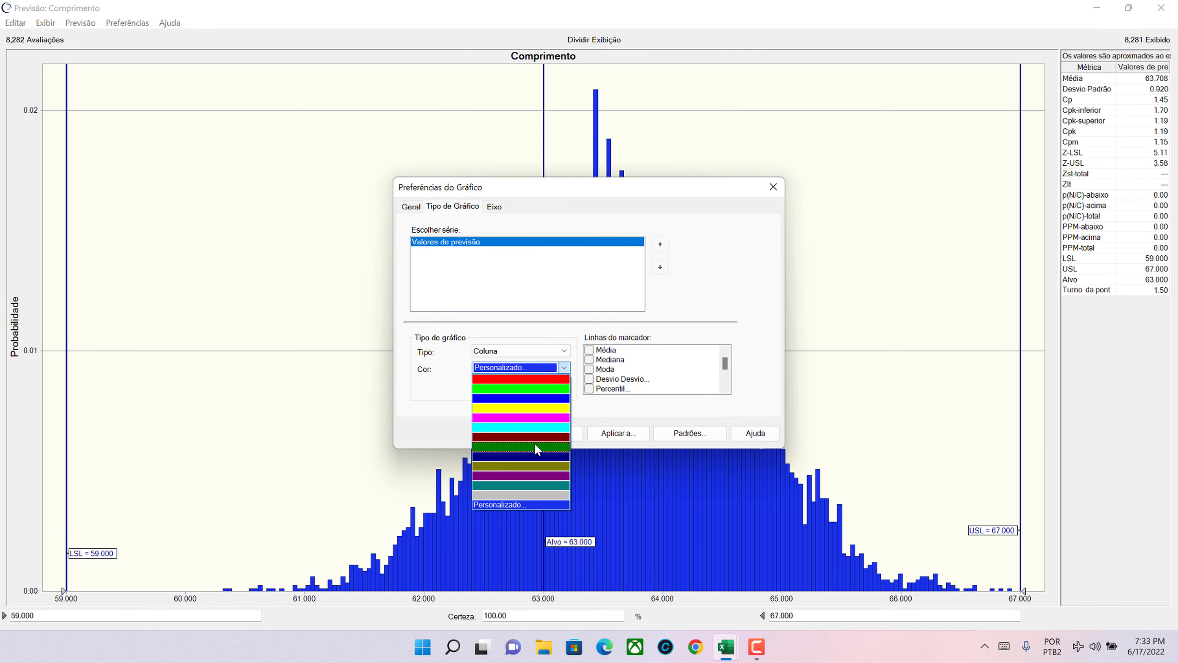
pyautogui.click(537, 447)
pyautogui.click(563, 368)
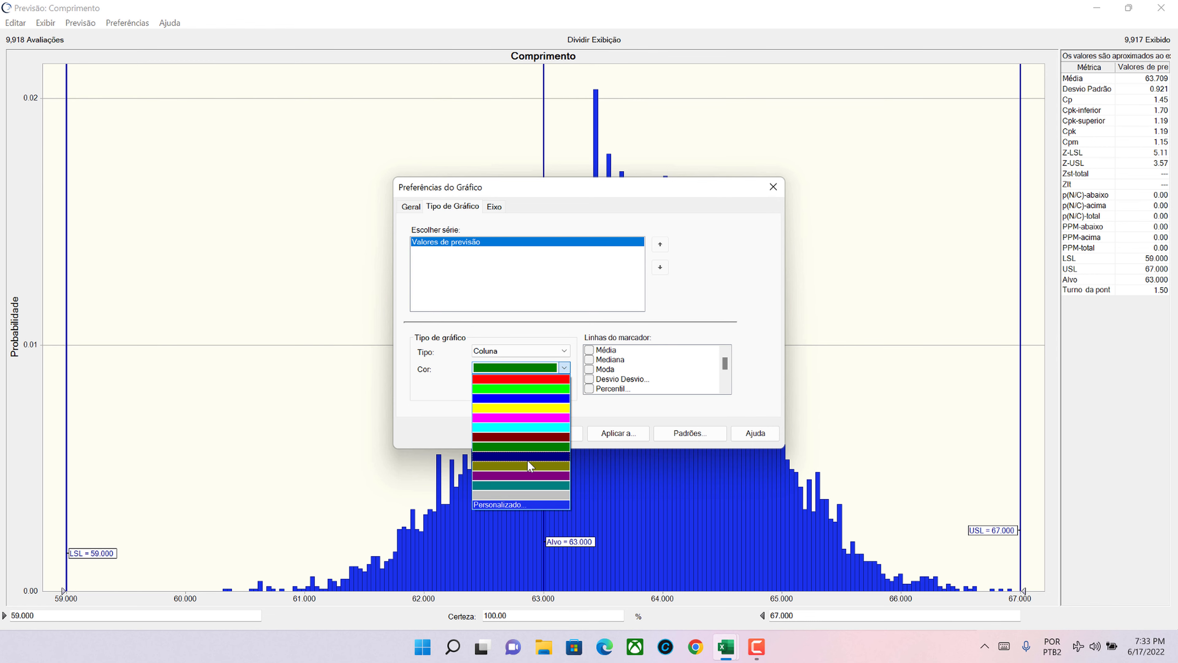
pyautogui.click(519, 475)
pyautogui.click(499, 431)
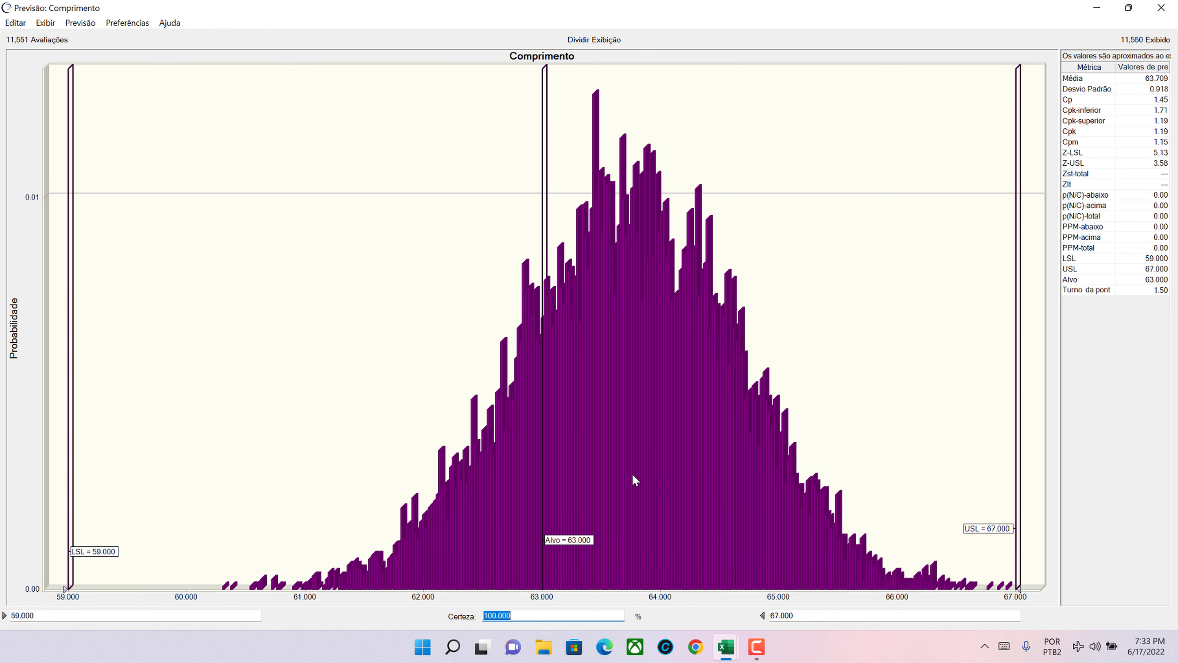
# - Add the Nível de Certeza marker line to the forecast chart, alongside the LSL, USL and Alvo lines
pyautogui.click(121, 23)
pyautogui.click(137, 56)
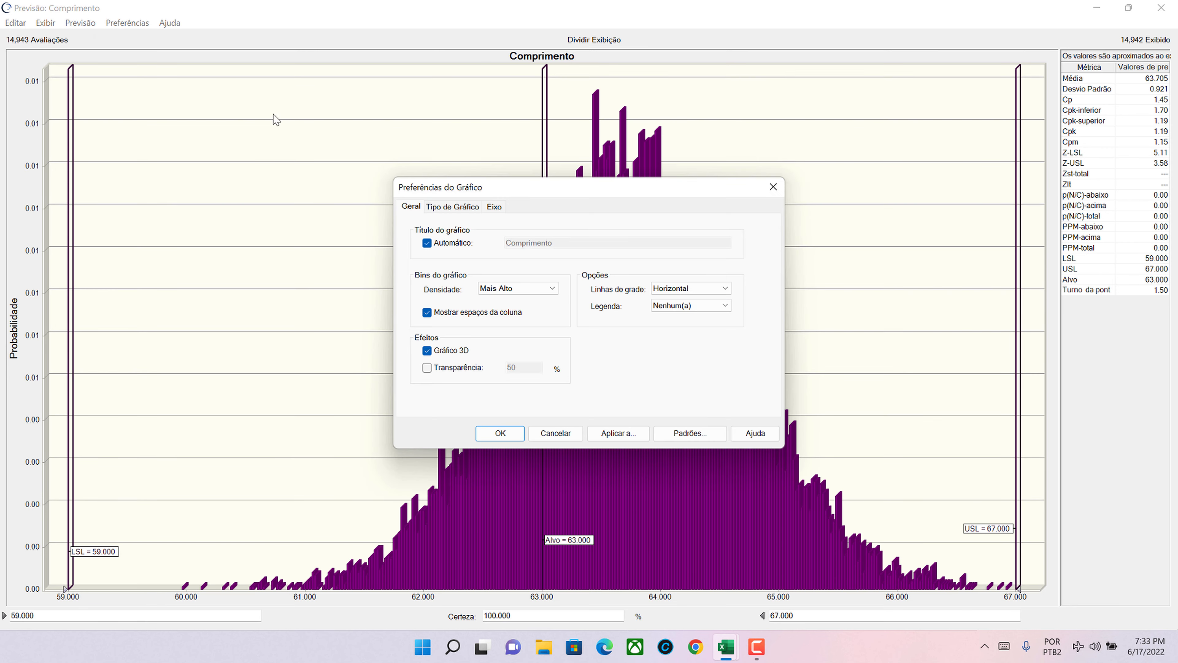
pyautogui.click(457, 206)
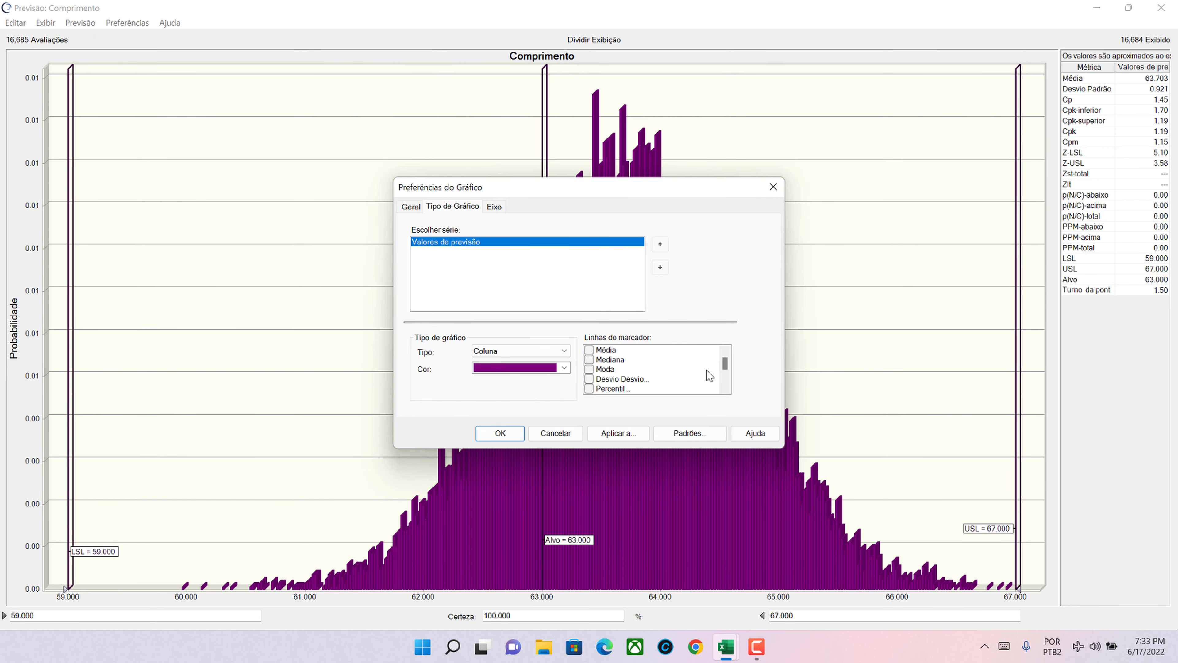
pyautogui.moveTo(726, 360); pyautogui.dragTo(725, 374)
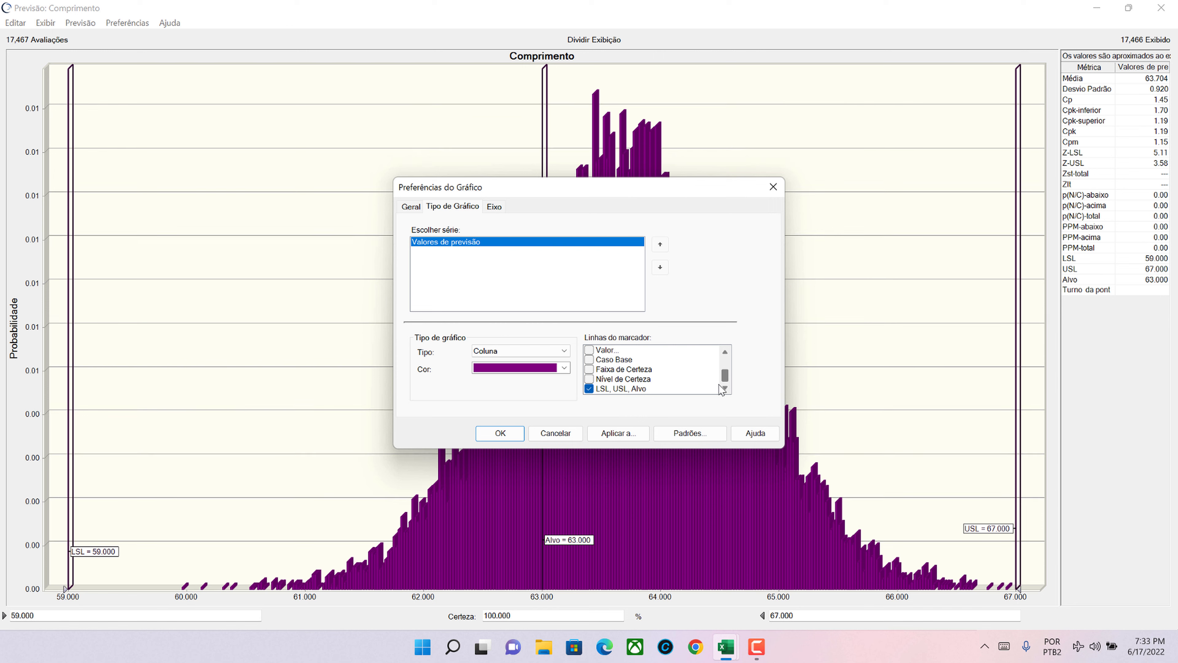
pyautogui.click(589, 387)
pyautogui.click(589, 379)
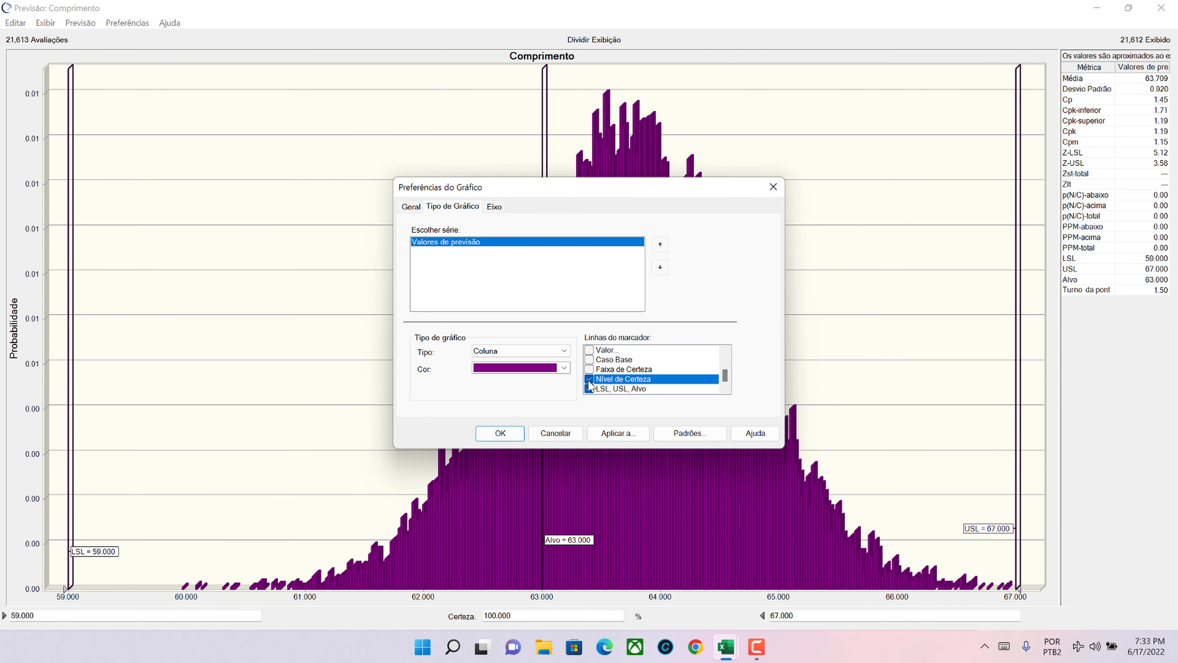
pyautogui.click(506, 435)
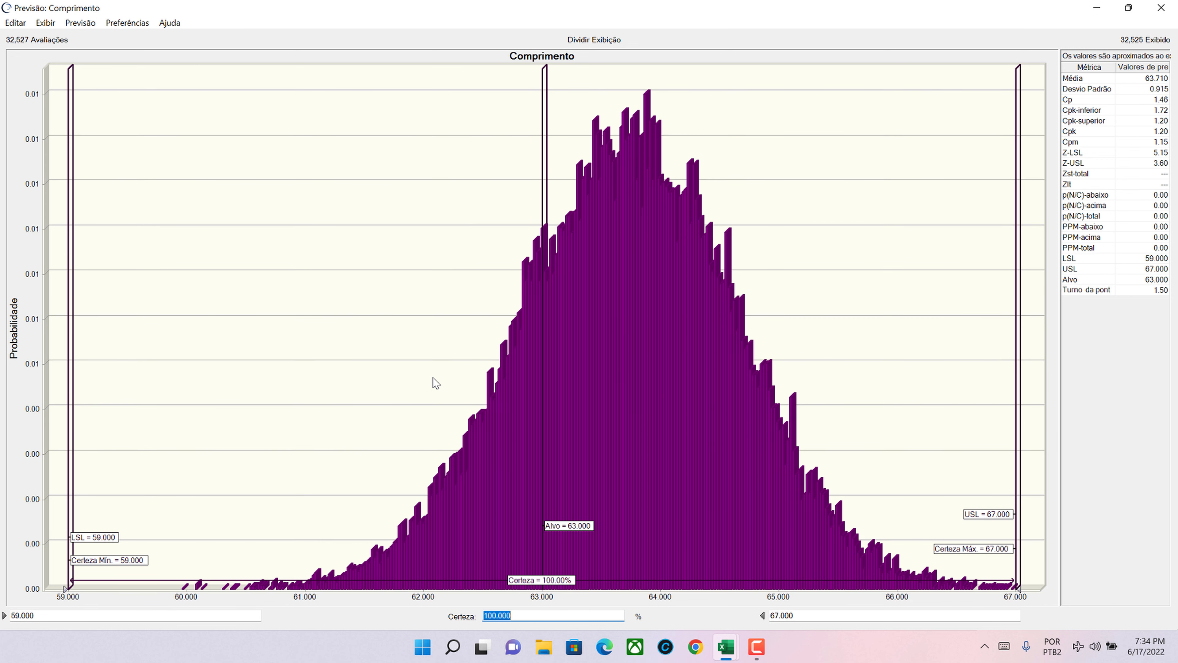
# - Close the simulation control panel, examine the Cp and Cpk-superior metrics of the Comprimento forecast, and close the chart
pyautogui.click(1159, 102)
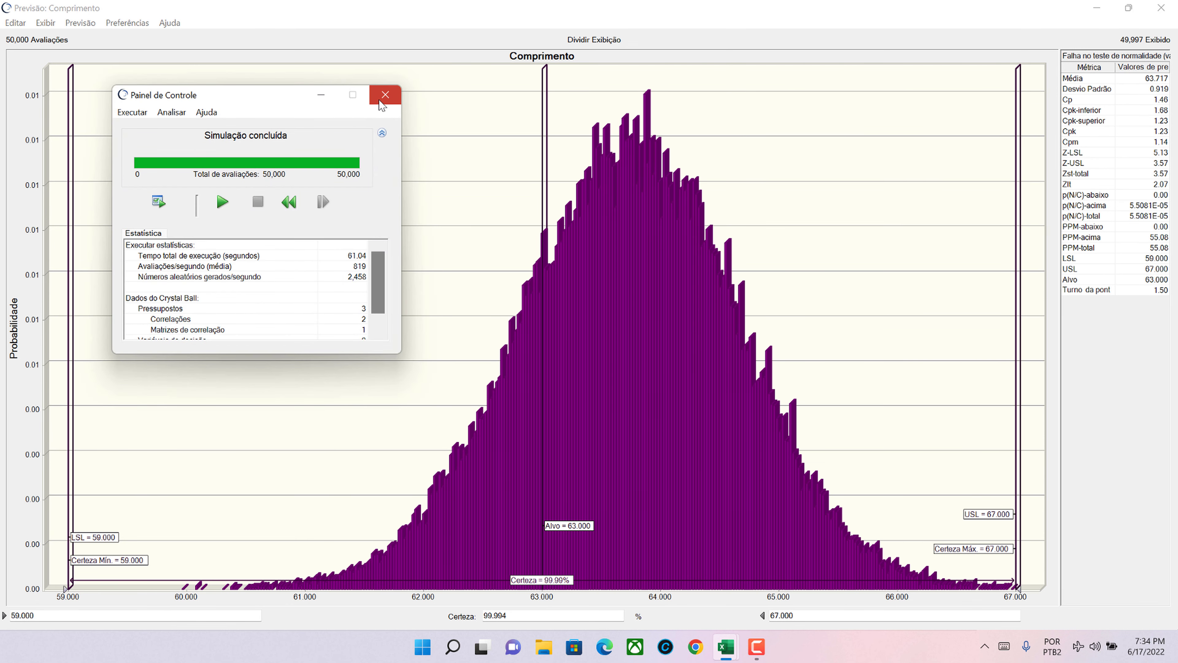
pyautogui.click(385, 95)
pyautogui.click(1103, 102)
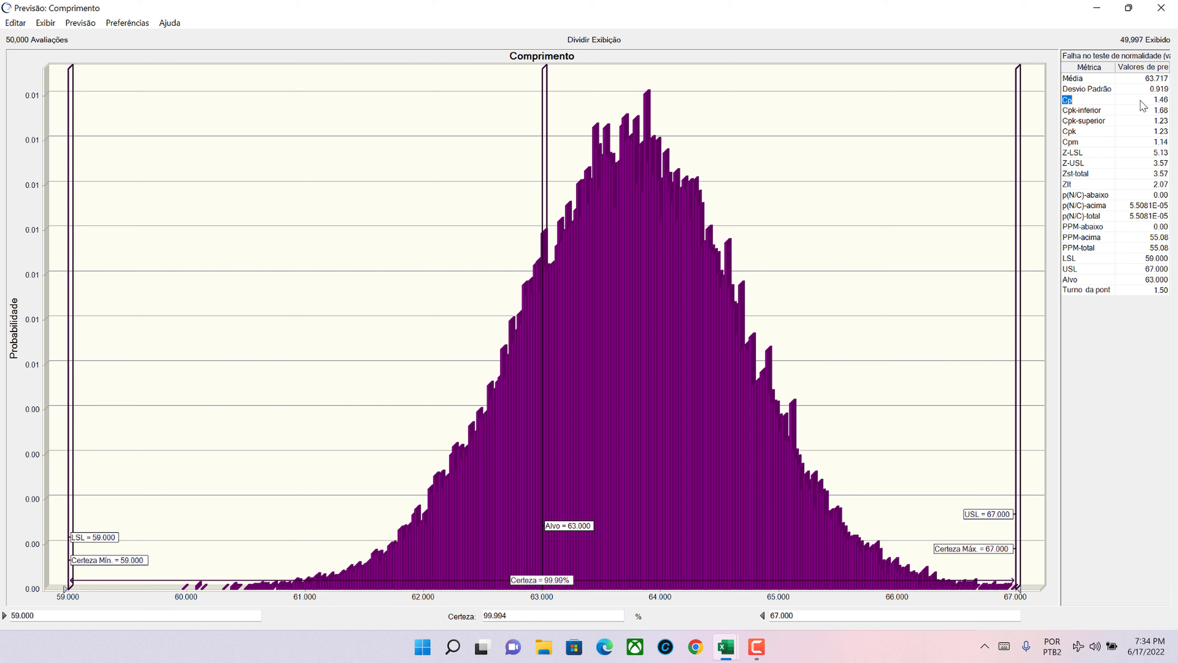
pyautogui.click(1142, 99)
pyautogui.click(1151, 122)
pyautogui.click(1160, 8)
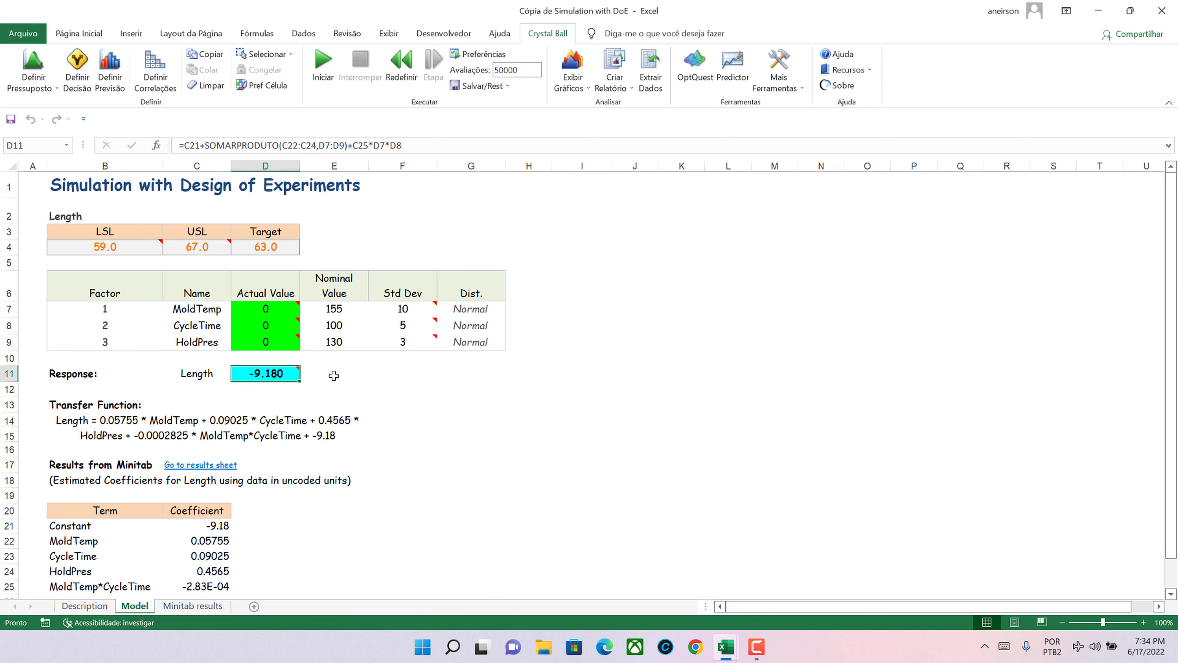
# - Reset the simulation and reopen the correlation matrix Matriz 1
pyautogui.click(402, 389)
pyautogui.click(156, 75)
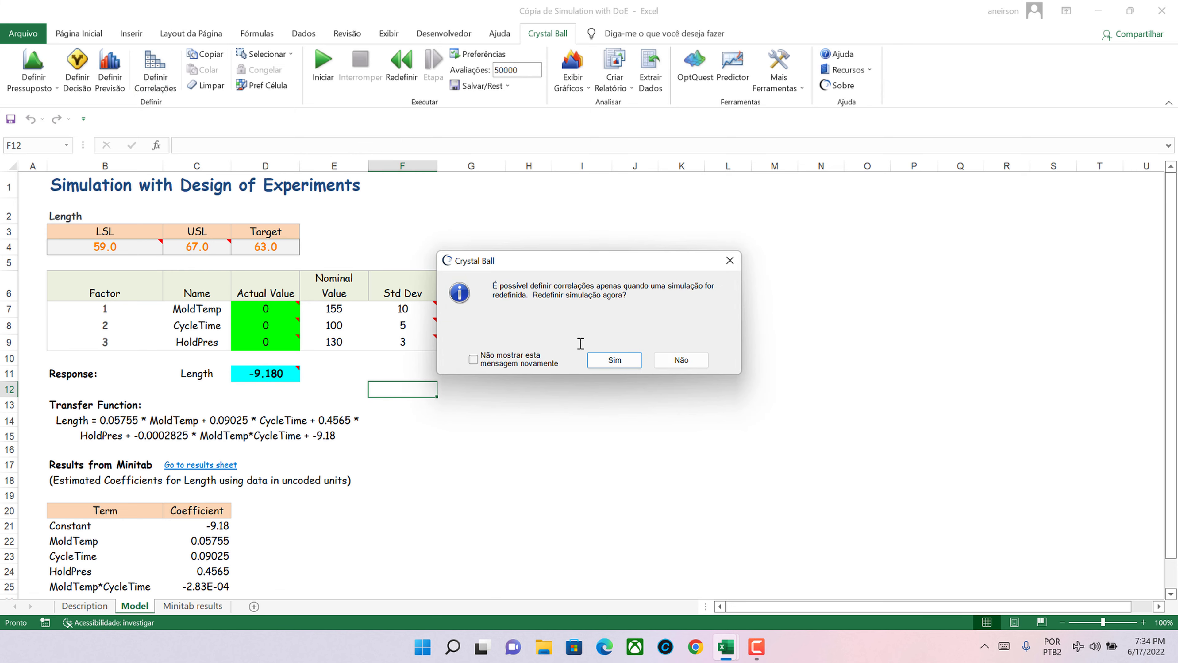
pyautogui.click(616, 361)
pyautogui.click(672, 499)
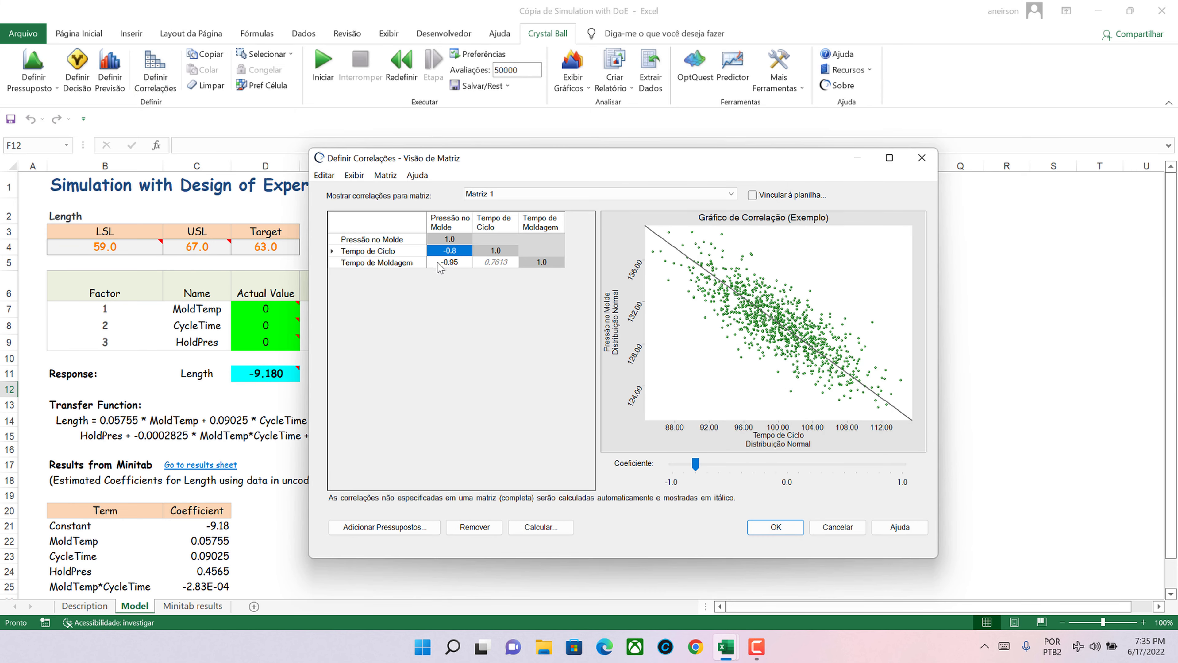
# - Set the correlations with Pressão no Molde to 0.8 for Tempo de Ciclo and 0.95 for Tempo de Moldagem, and apply the matrix
pyautogui.click(440, 251)
pyautogui.click(446, 262)
pyautogui.click(446, 263)
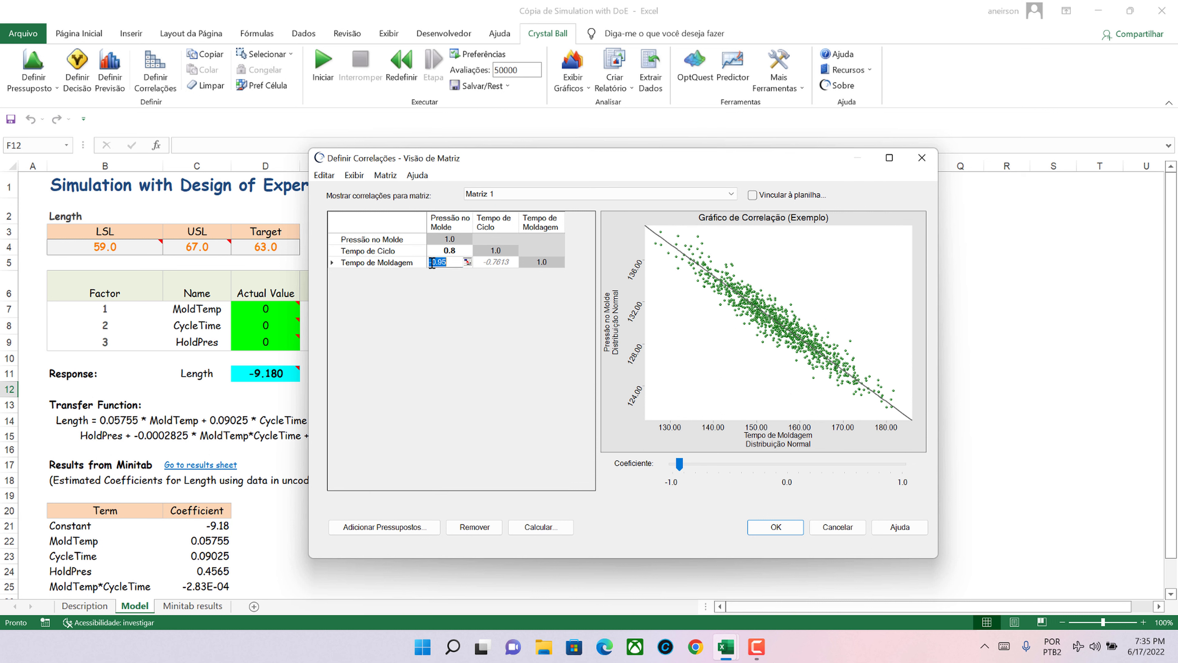
pyautogui.click(431, 263)
pyautogui.press('BackSpace')
pyautogui.click(776, 527)
pyautogui.click(683, 402)
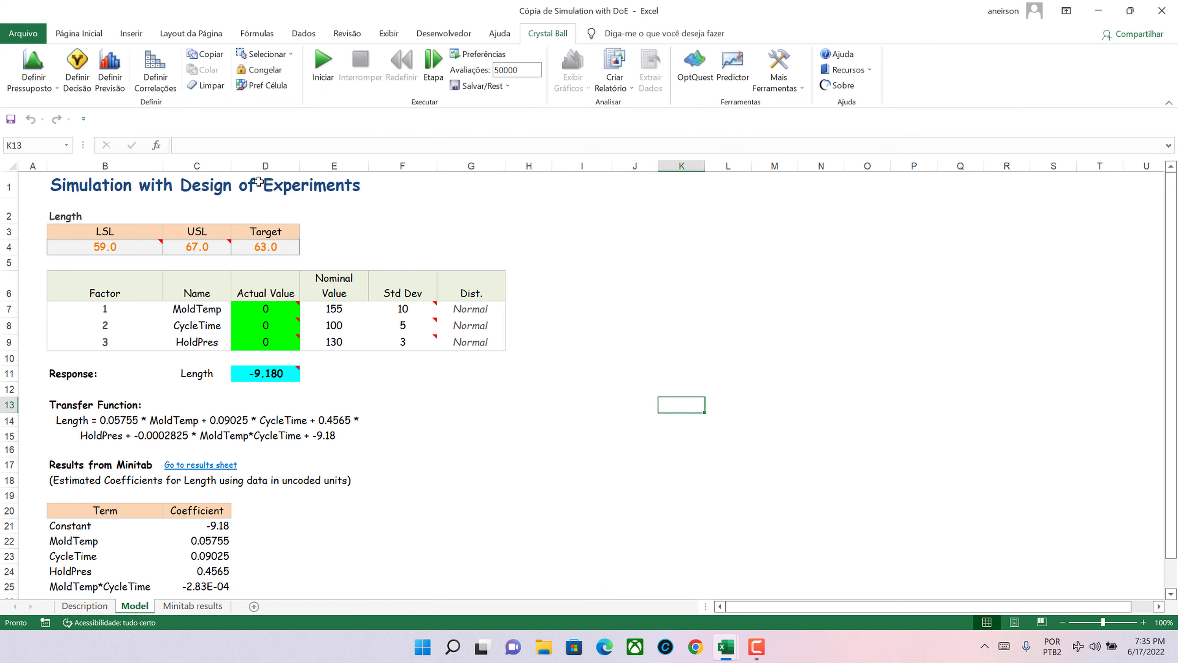
# - Run the simulation with the positive correlations and color the forecast value columns dark green in the maximized Comprimento chart
pyautogui.click(325, 58)
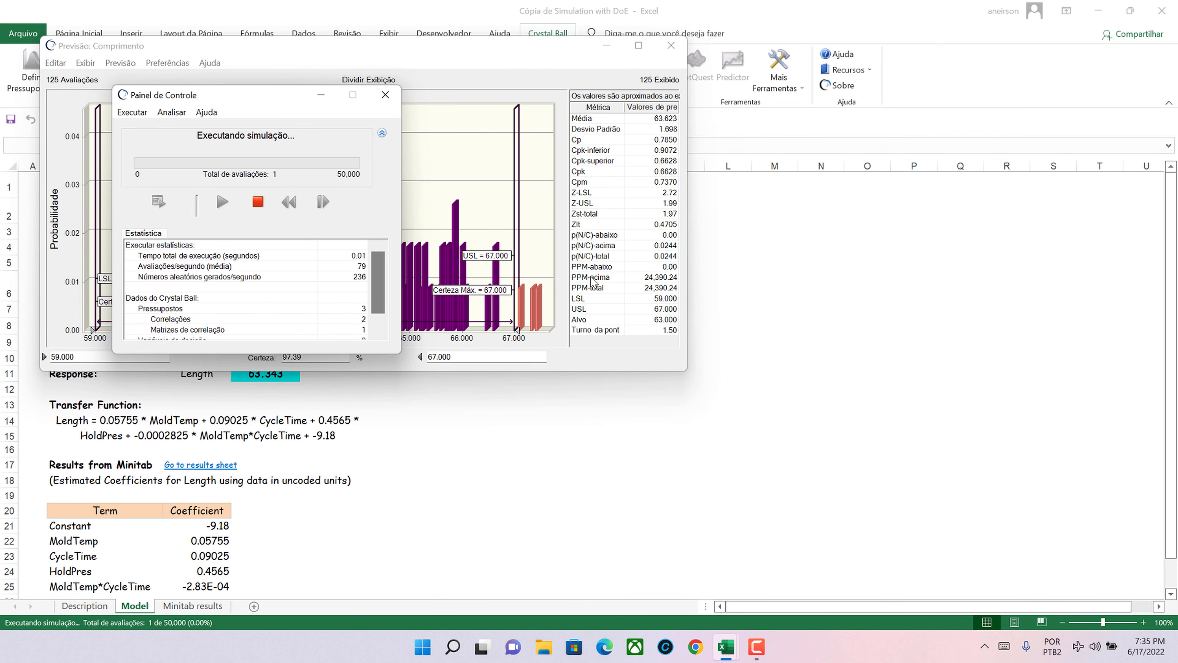
pyautogui.doubleClick(640, 53)
pyautogui.click(128, 23)
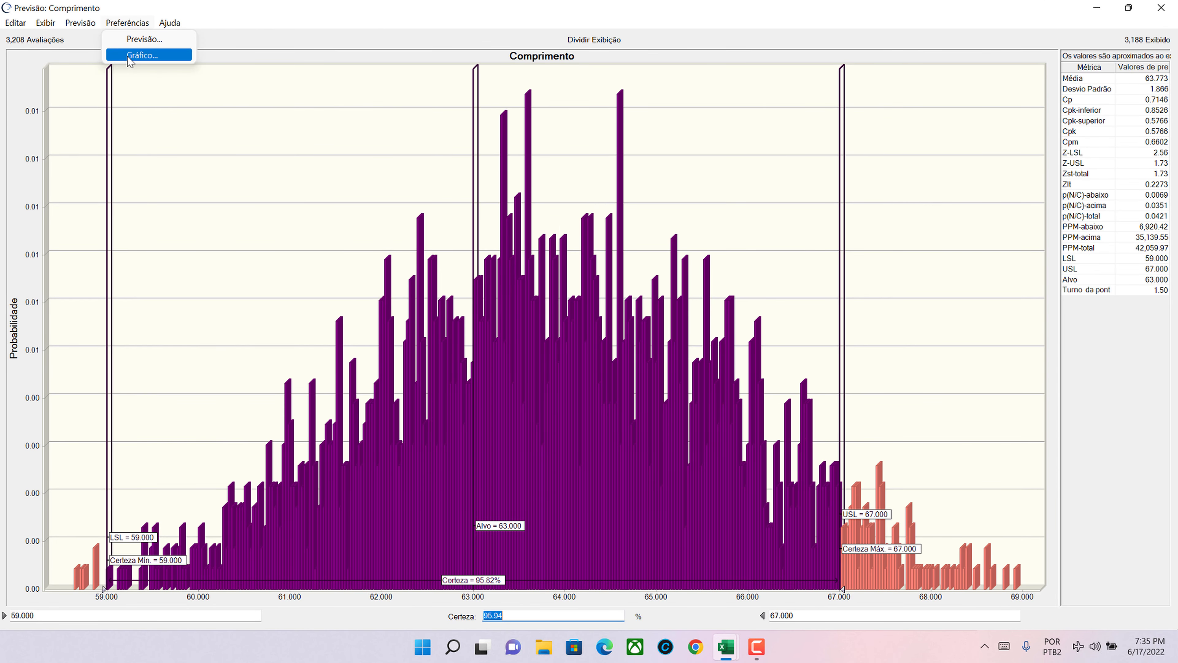
pyautogui.click(142, 54)
pyautogui.click(452, 207)
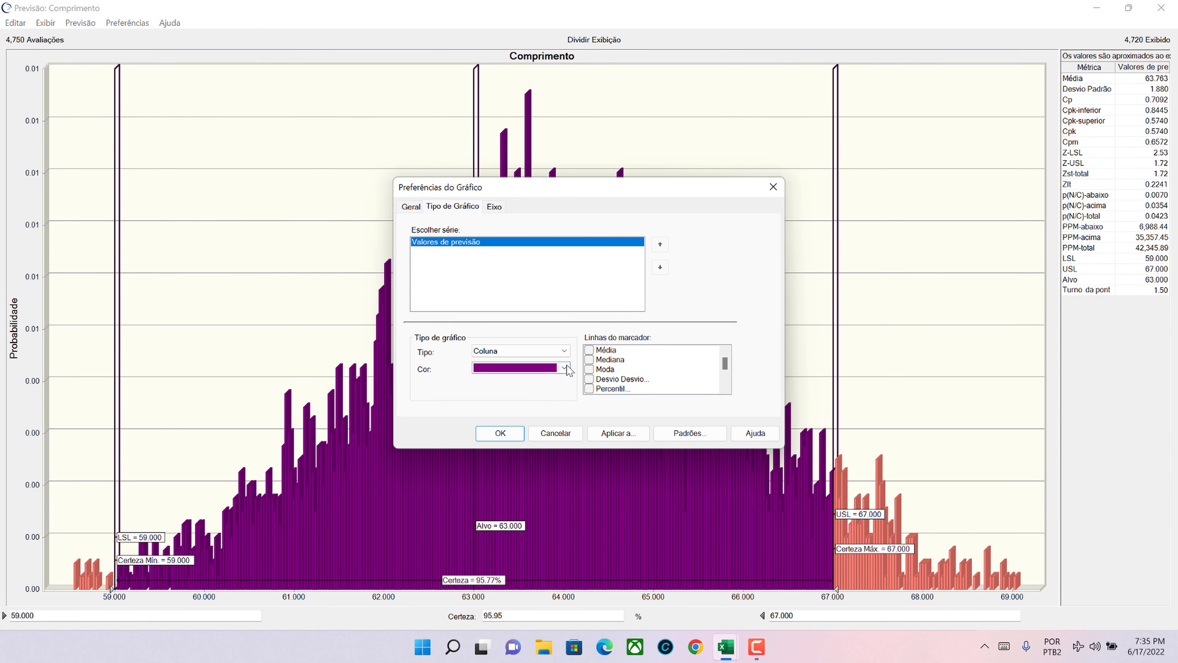
pyautogui.click(564, 367)
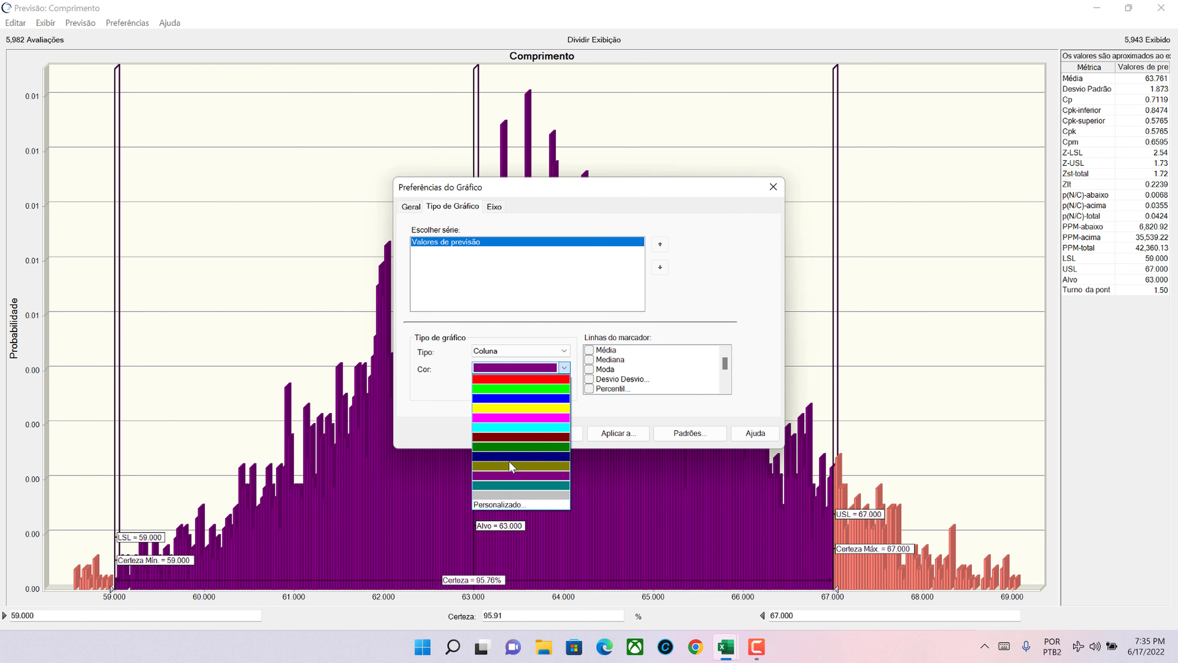
pyautogui.click(507, 447)
pyautogui.click(499, 432)
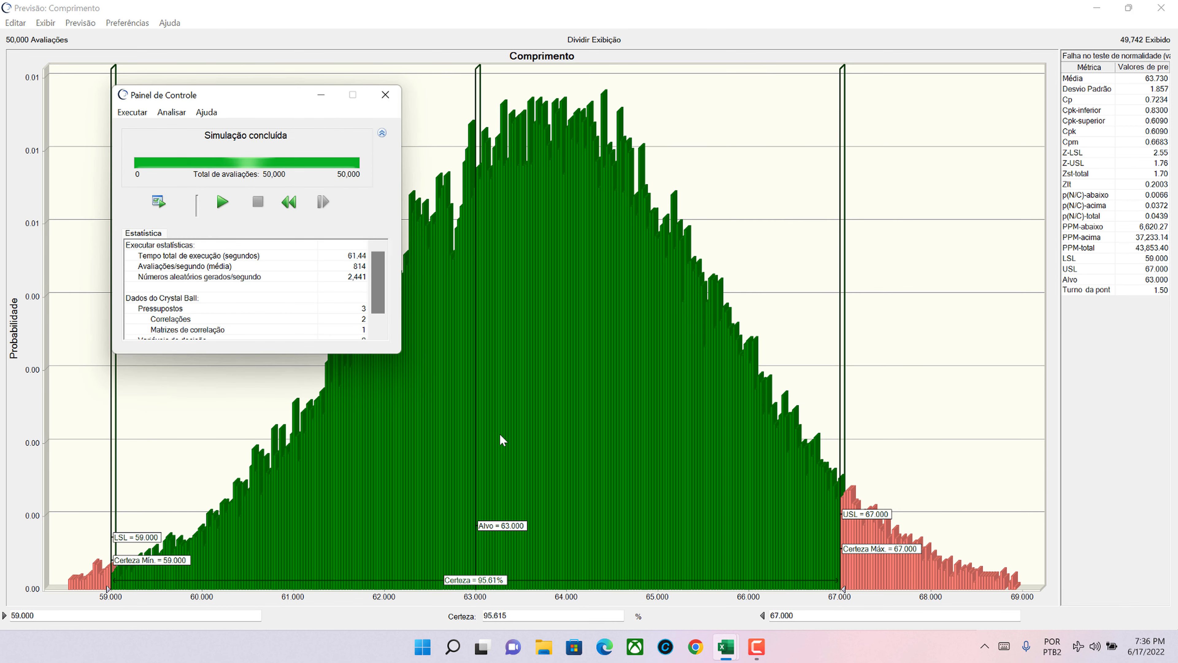
# - Close the control panel and the Comprimento chart, and reopen the correlation matrix with the simulation reset
pyautogui.click(385, 95)
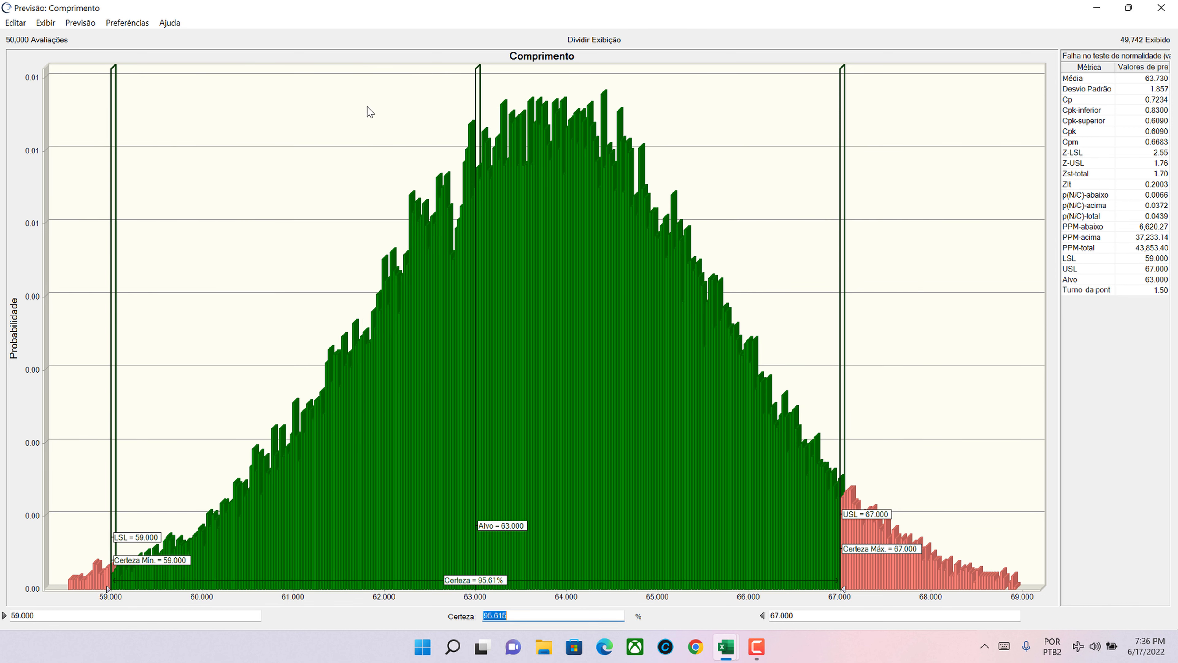
pyautogui.click(1161, 8)
pyautogui.click(155, 69)
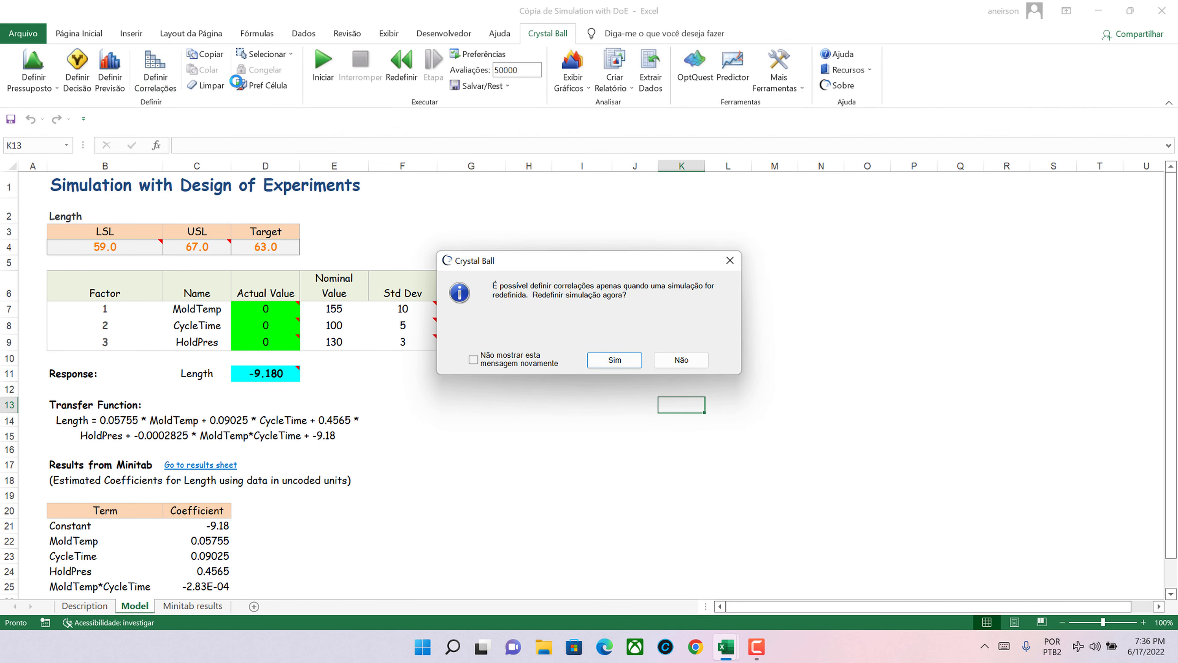
pyautogui.click(634, 366)
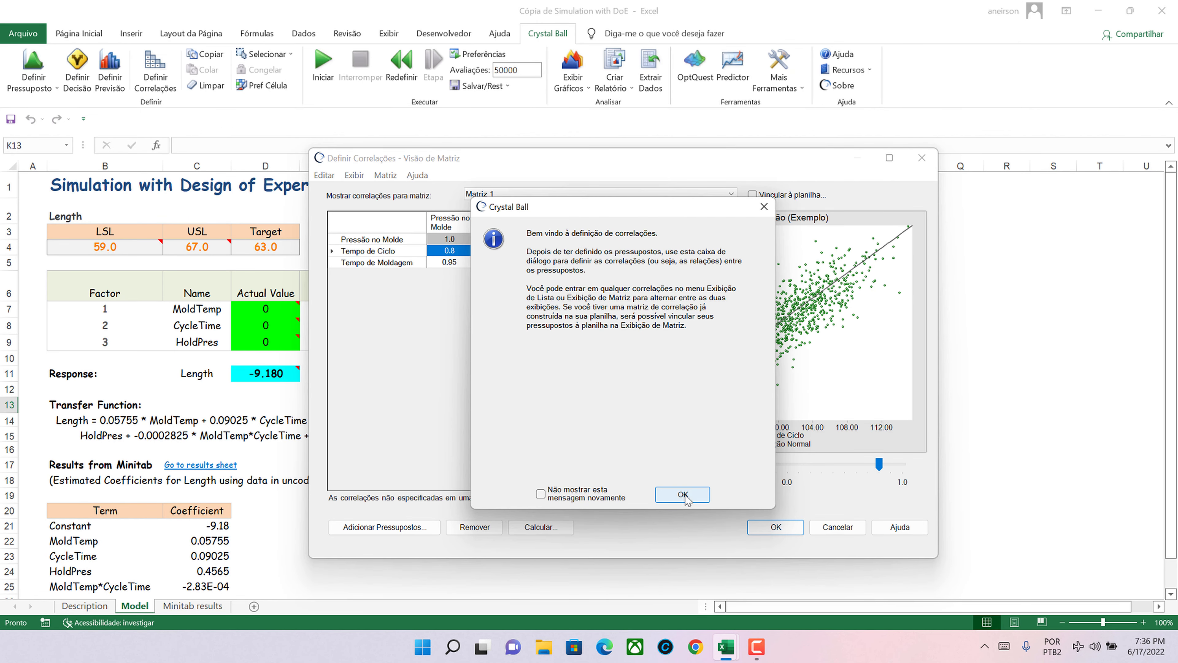
pyautogui.click(683, 494)
# - Remove Tempo de Ciclo and Pressão no Molde from Matriz 1 so that no correlations remain, and apply the change
pyautogui.click(474, 527)
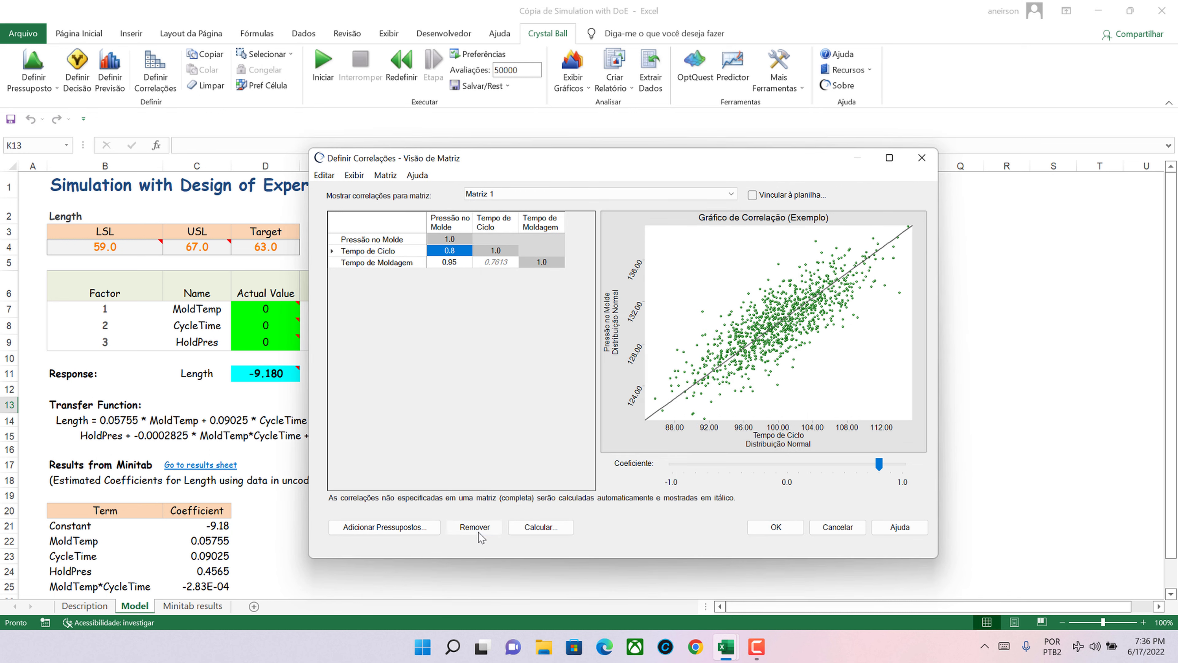
pyautogui.click(643, 414)
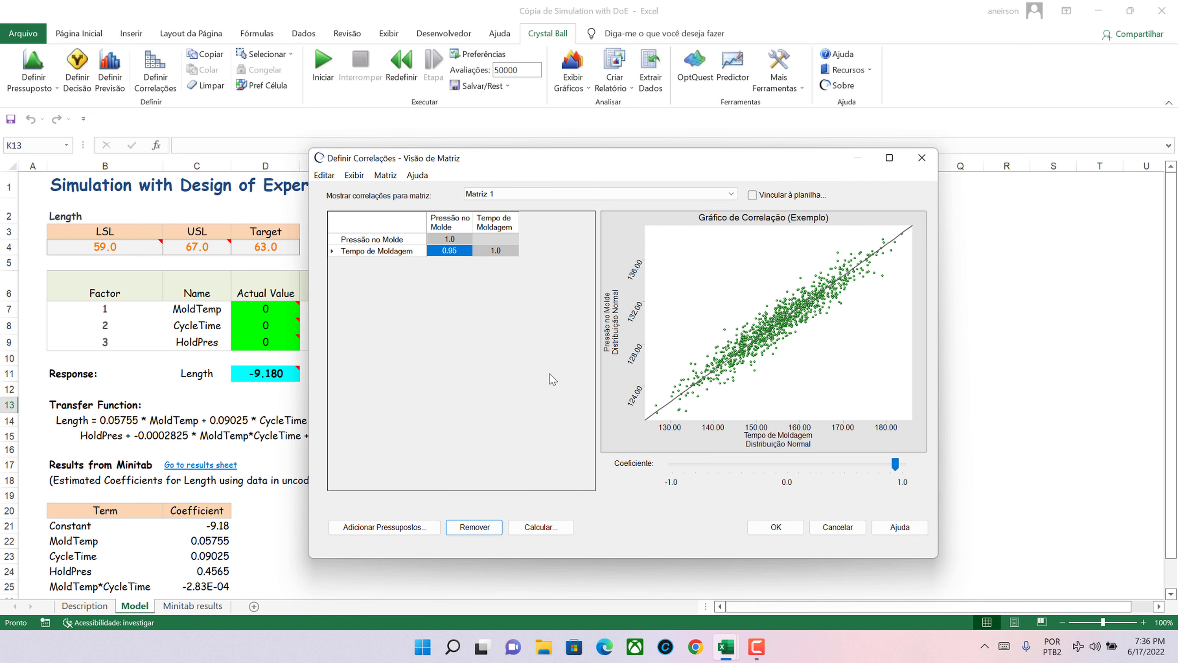
pyautogui.click(475, 526)
pyautogui.click(619, 421)
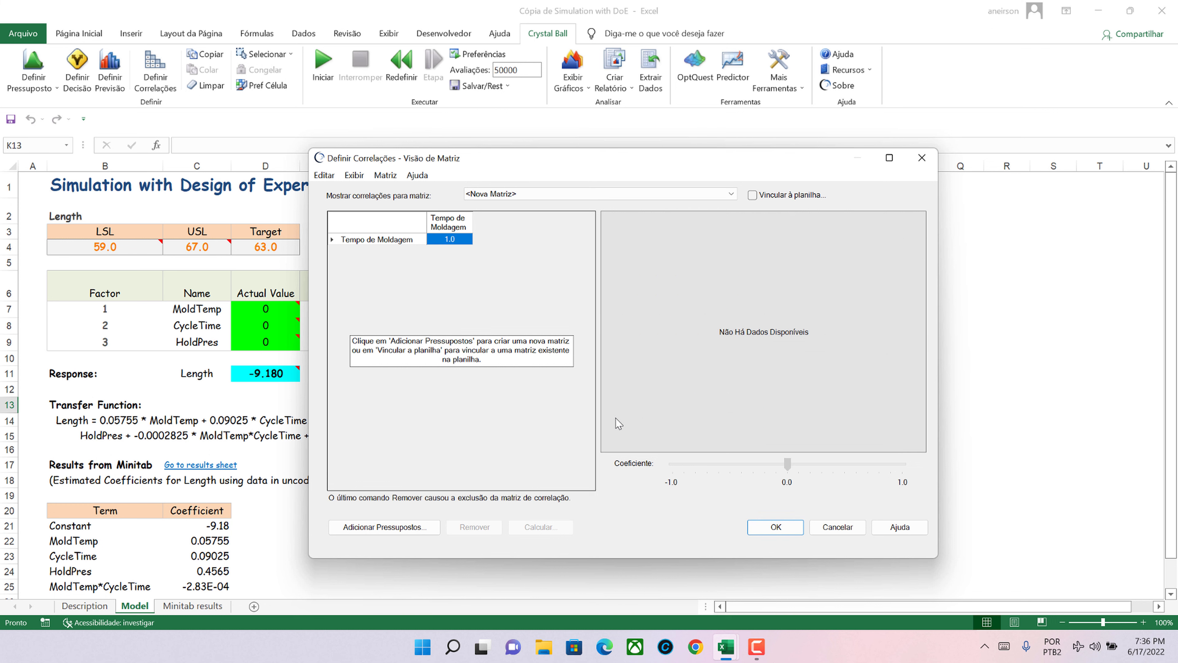
pyautogui.click(783, 528)
pyautogui.click(755, 509)
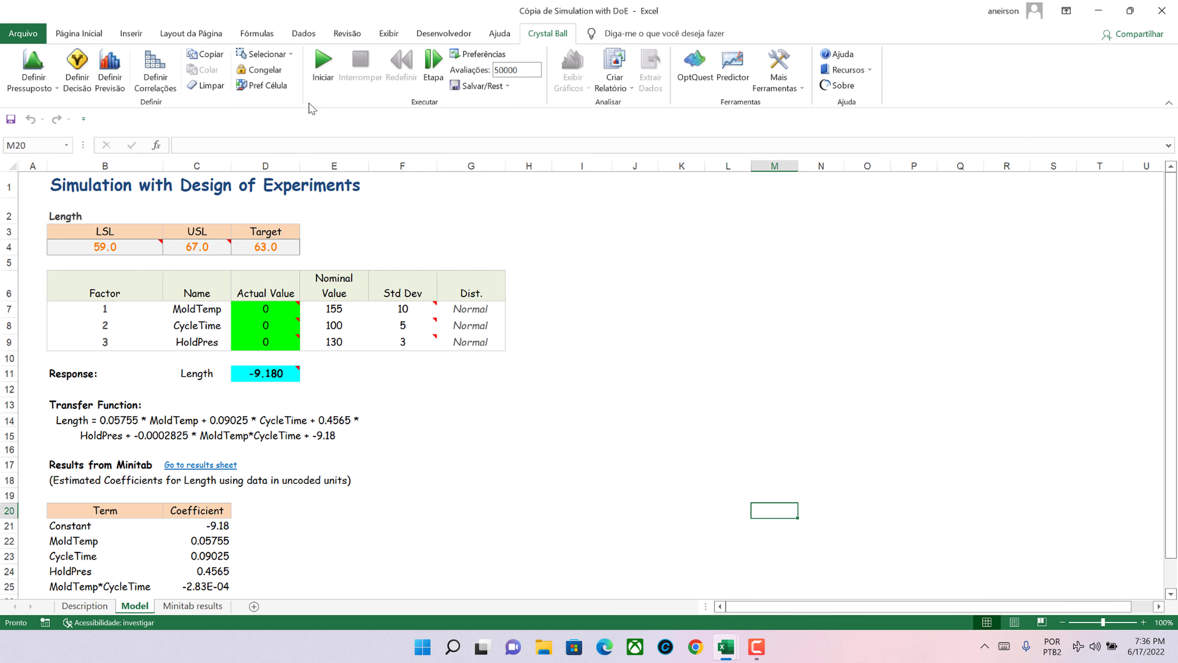
# - Run the simulation without correlations and color the forecast value columns blue in the maximized Comprimento chart
pyautogui.click(320, 65)
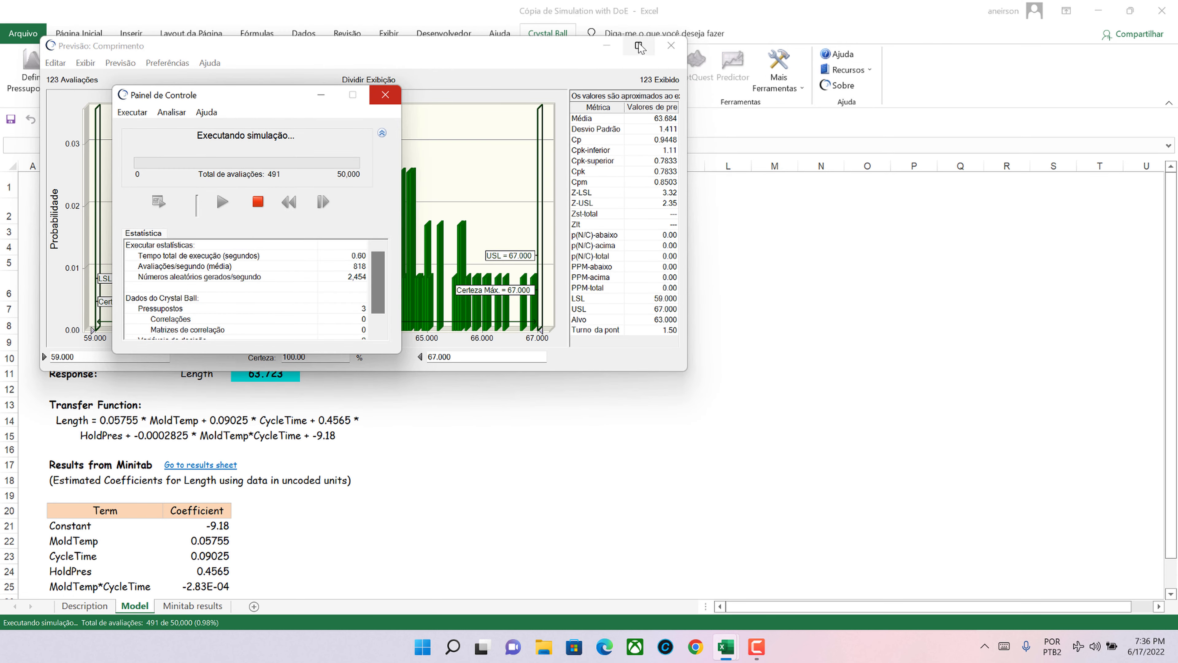
pyautogui.click(642, 52)
pyautogui.click(127, 23)
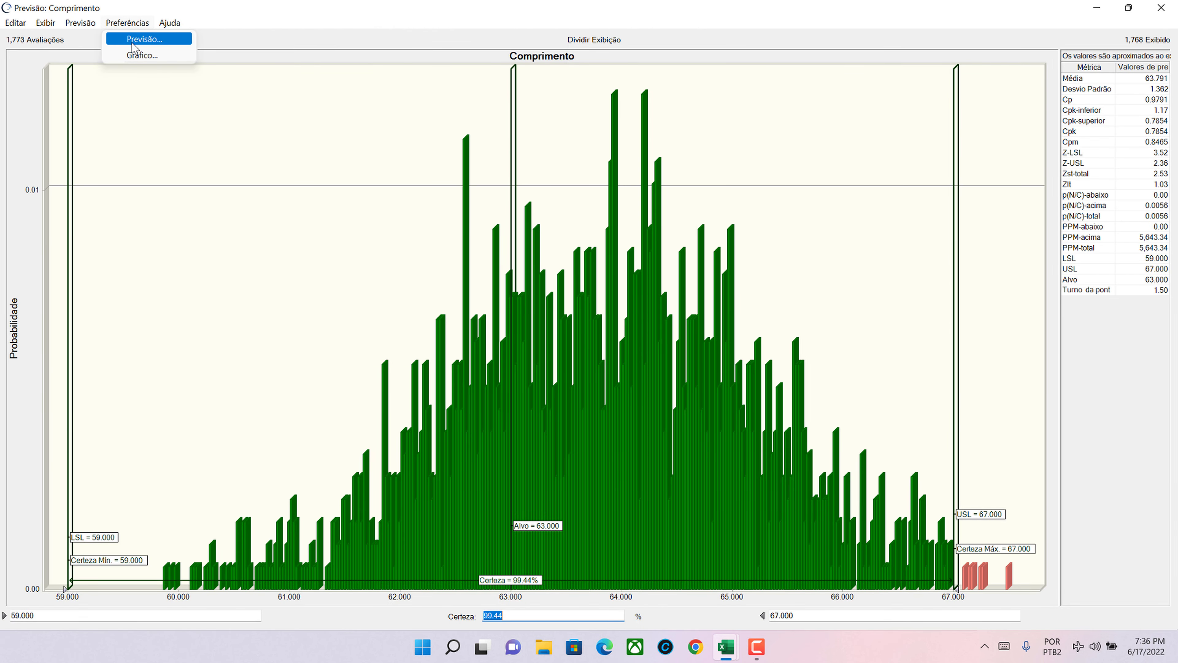
pyautogui.click(133, 54)
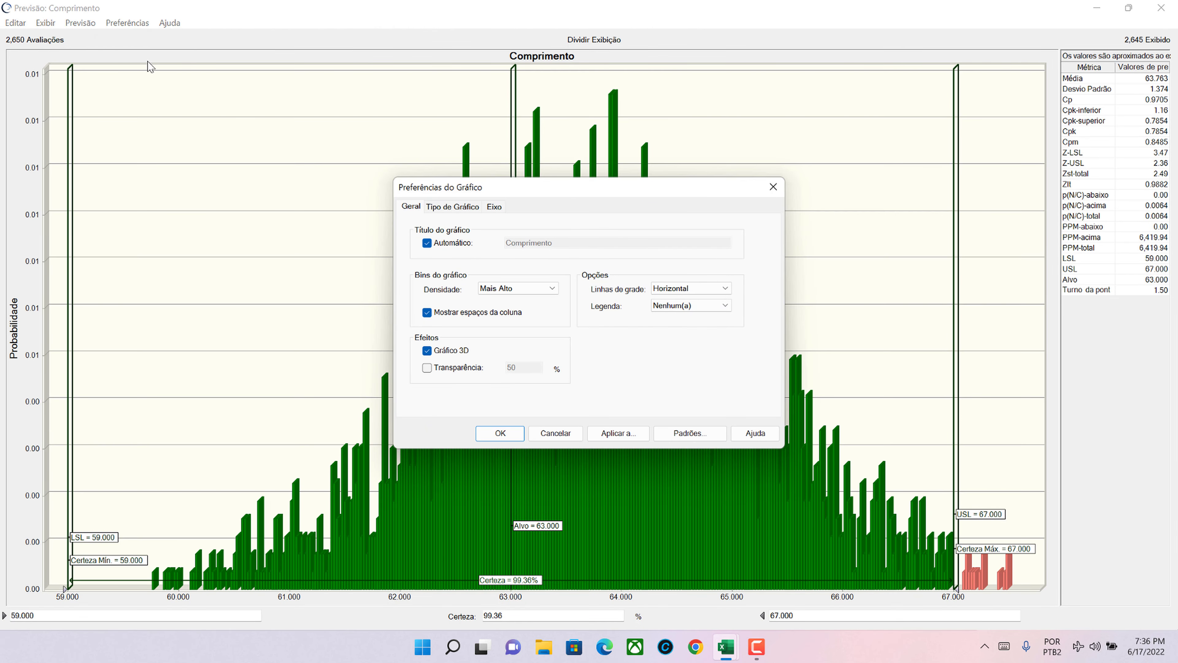
pyautogui.click(444, 207)
pyautogui.click(534, 368)
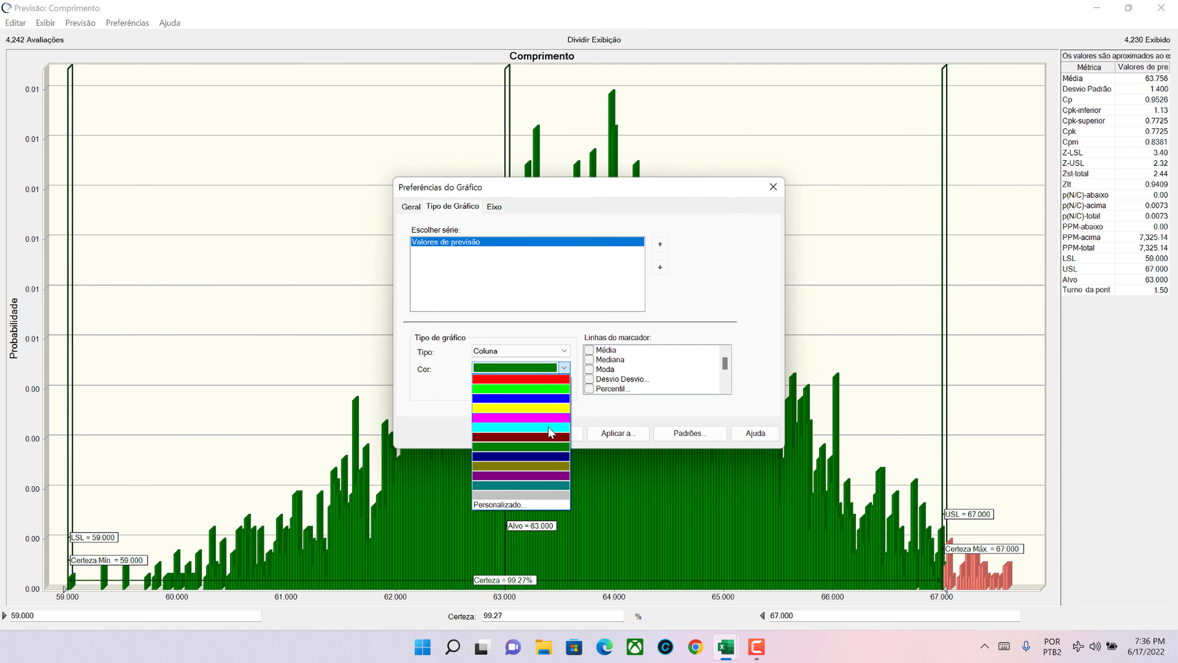
pyautogui.click(529, 402)
pyautogui.click(509, 433)
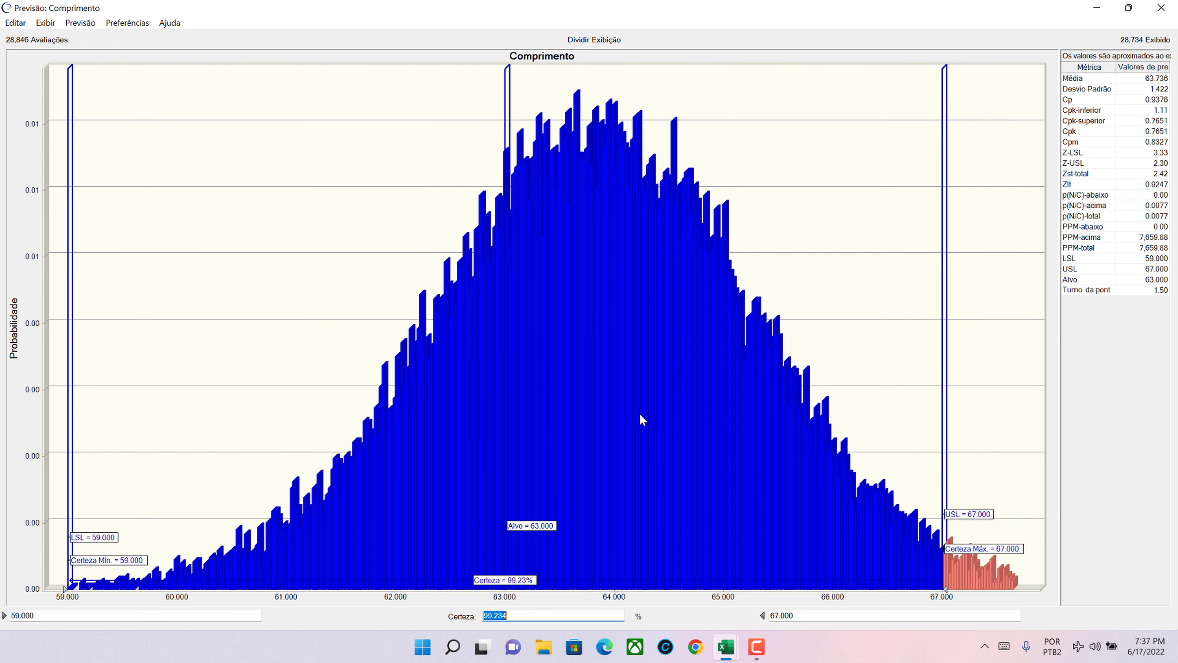
# - Return to the model worksheet and launch the Simulação 2D tool, allowing the current simulation to reset
pyautogui.hotkey('alt', 'Tab')
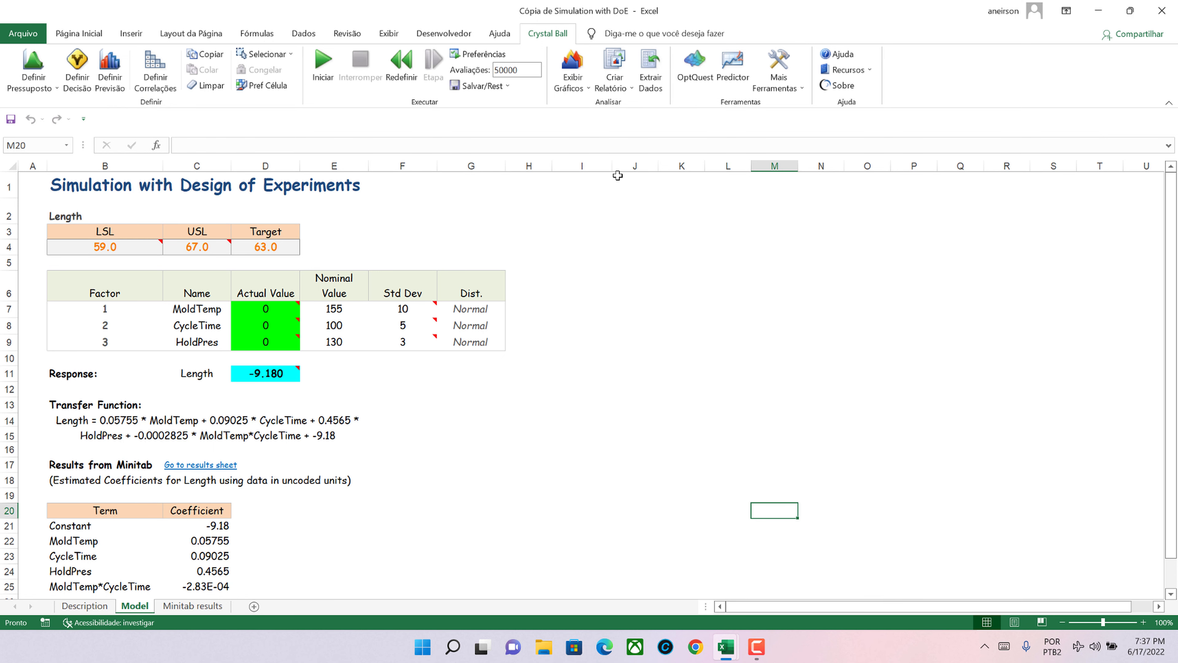
pyautogui.click(775, 87)
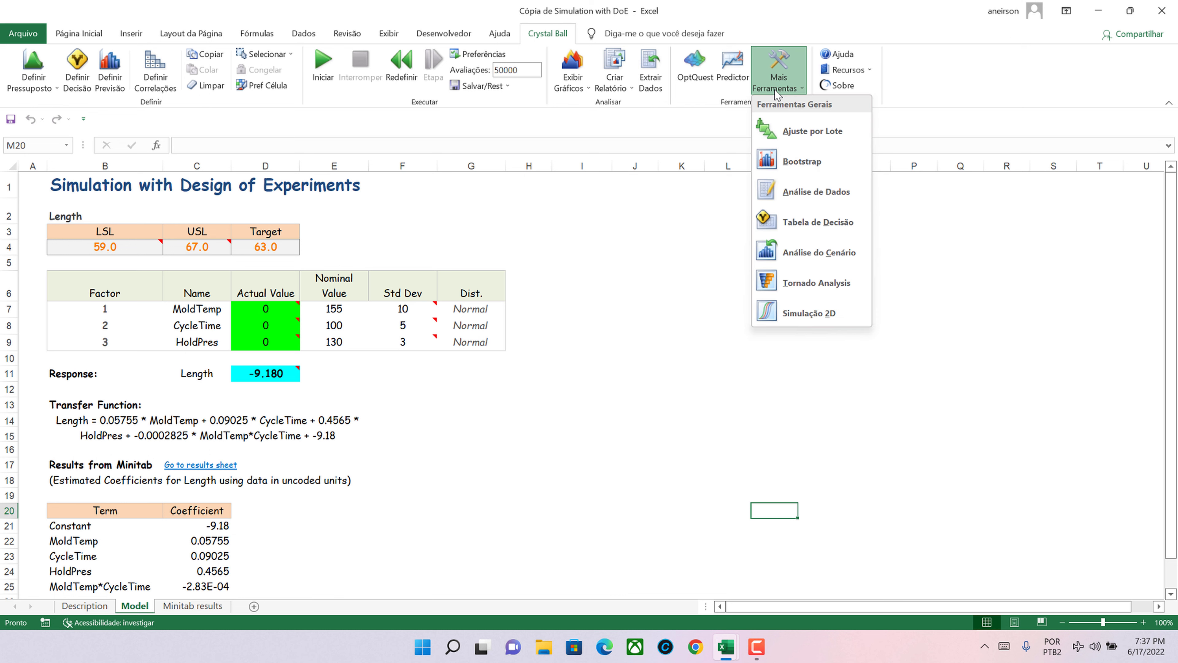
pyautogui.click(825, 314)
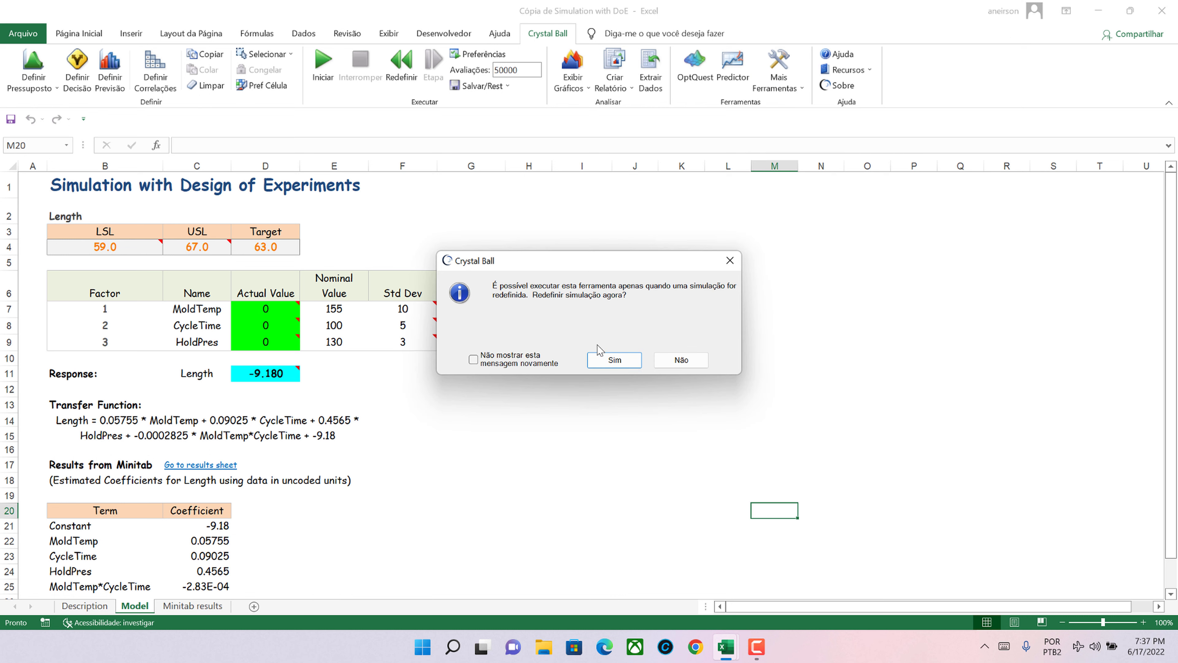
pyautogui.click(607, 359)
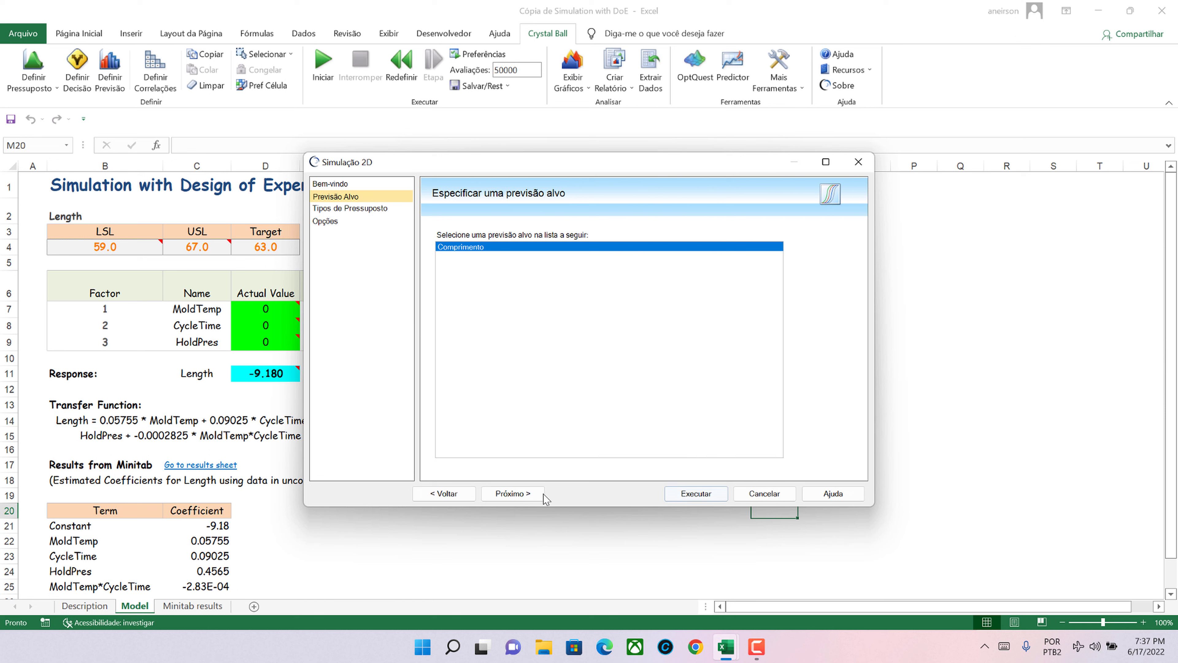
# - Run the 2D simulation on Comprimento with Pressão no Molde as uncertainty and Tempo de Ciclo and Tempo de Moldagem as variability
pyautogui.click(527, 497)
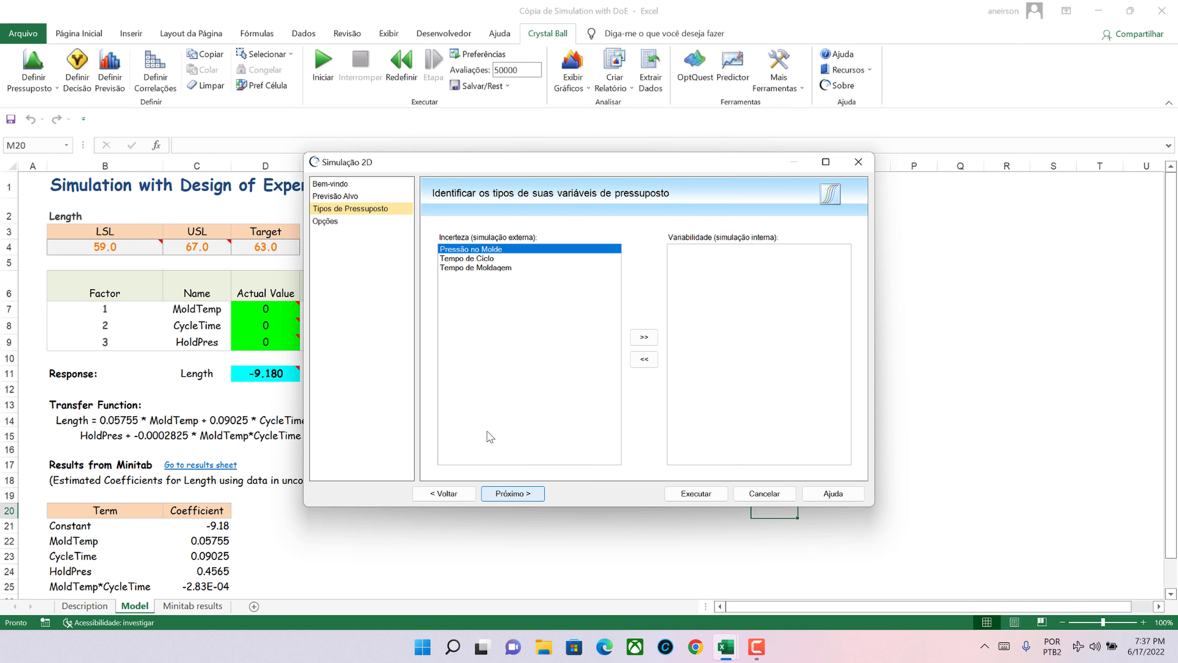
pyautogui.click(645, 339)
pyautogui.click(645, 338)
pyautogui.click(644, 338)
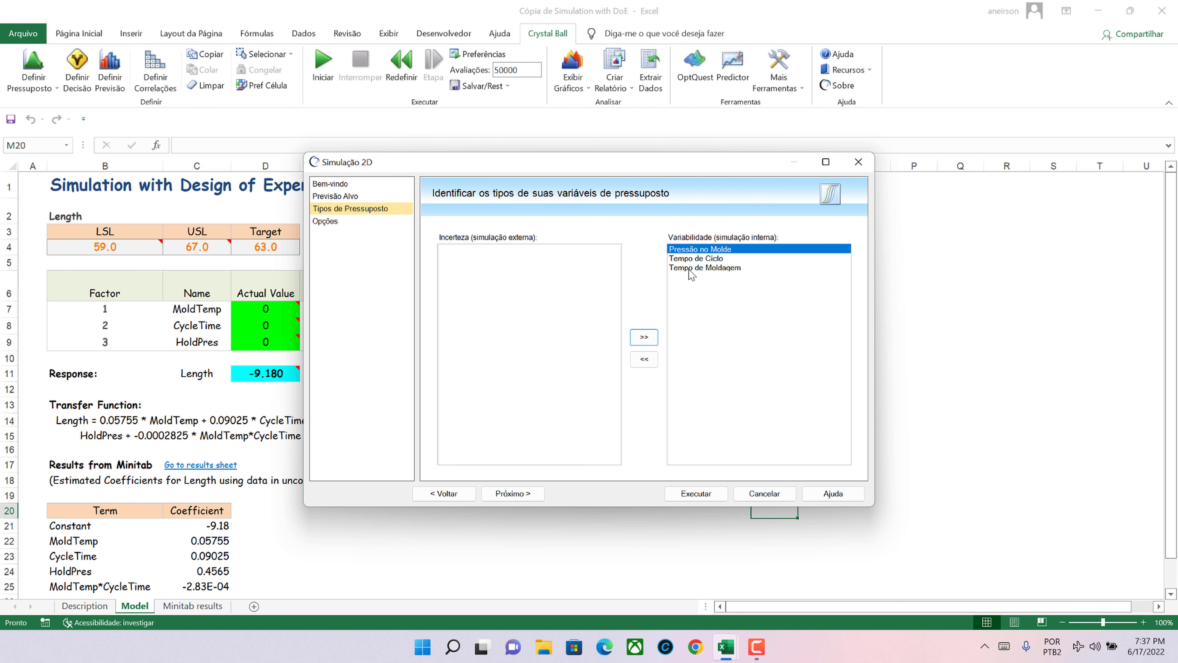
pyautogui.click(645, 363)
pyautogui.click(715, 499)
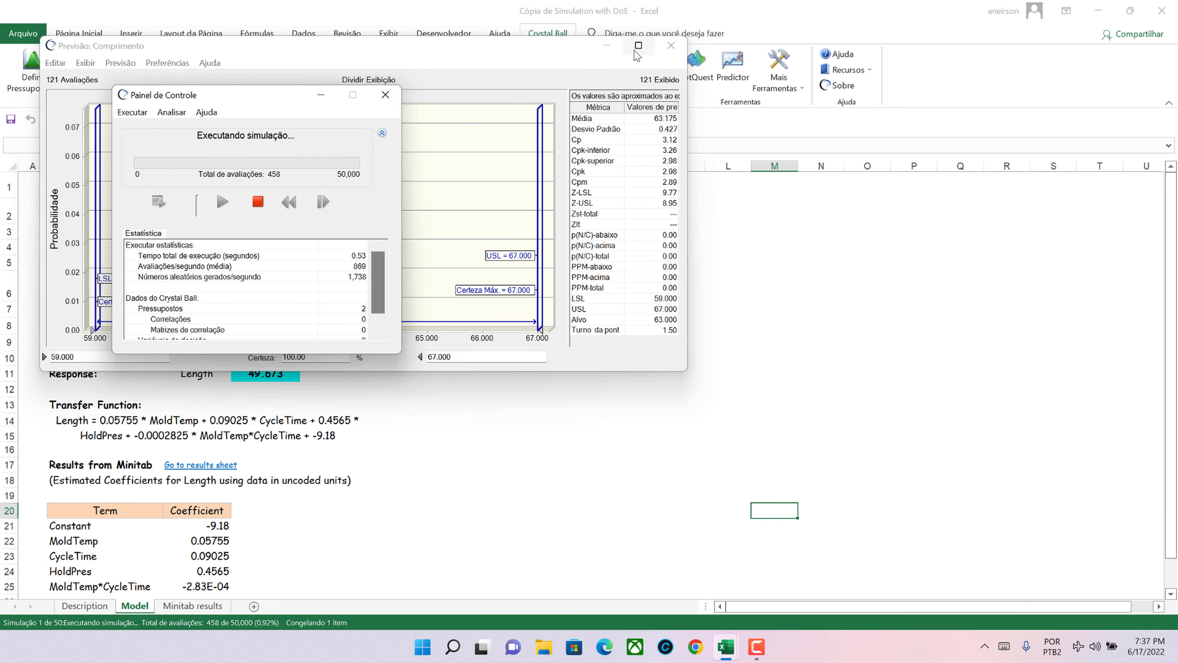
pyautogui.click(635, 50)
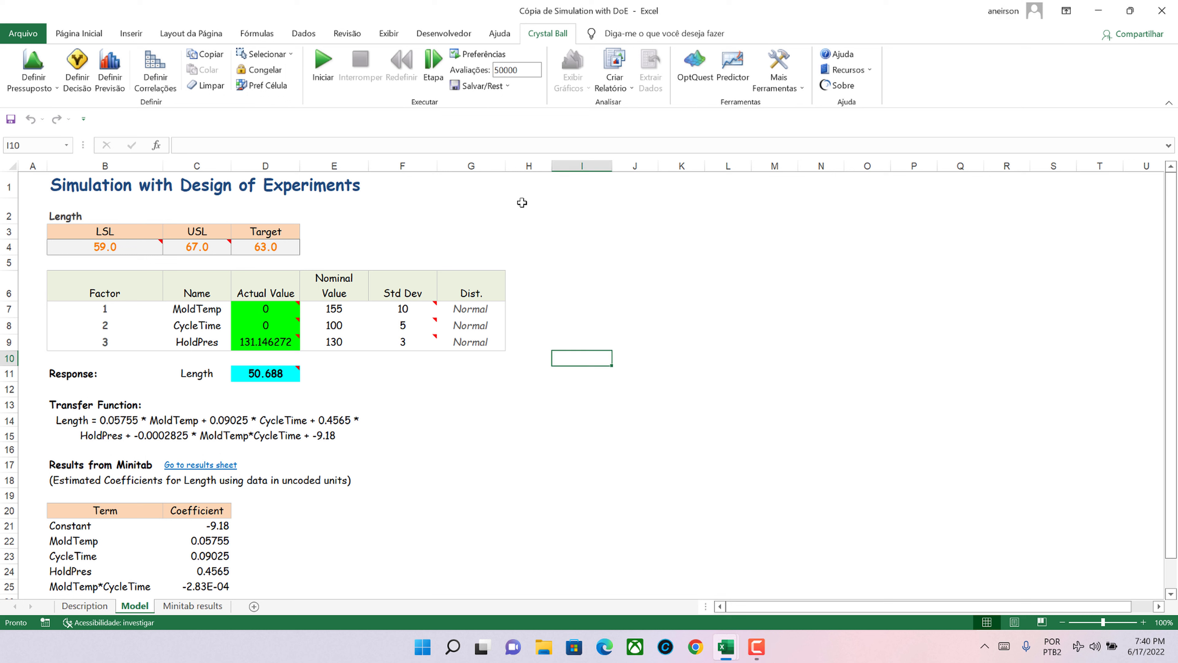
# - Run Tornado Analysis on Comprimento's three assumptions using percentiles from 10% to 90% and 5 test points, and review the tornado chart and table
pyautogui.click(523, 204)
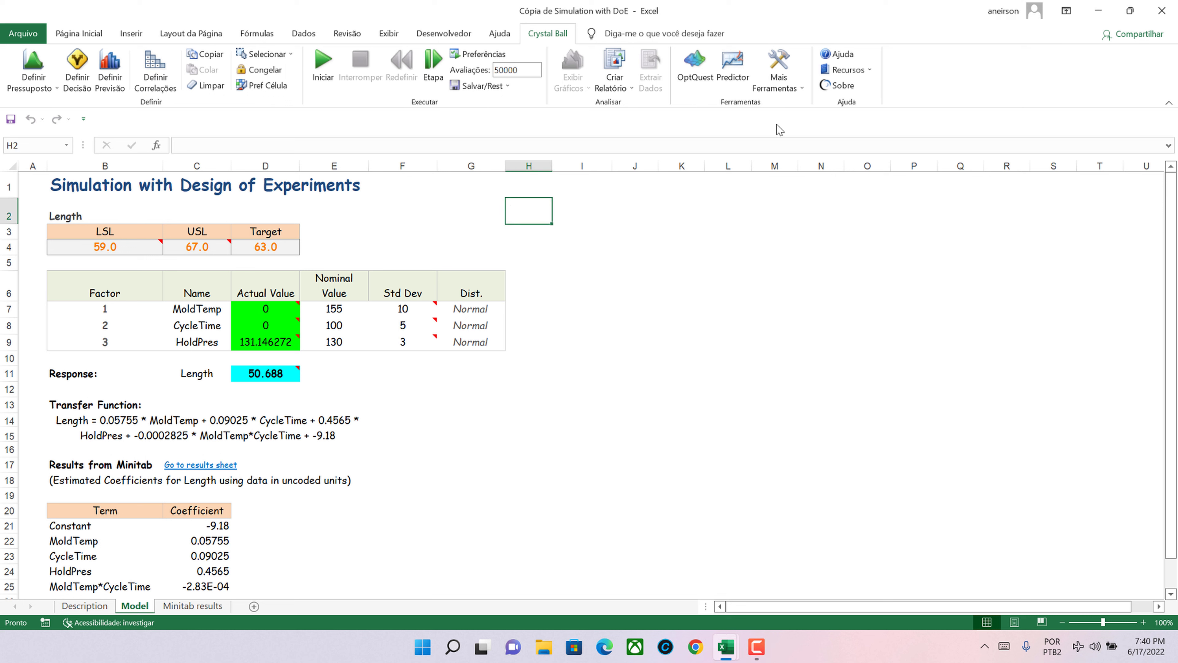
pyautogui.click(779, 77)
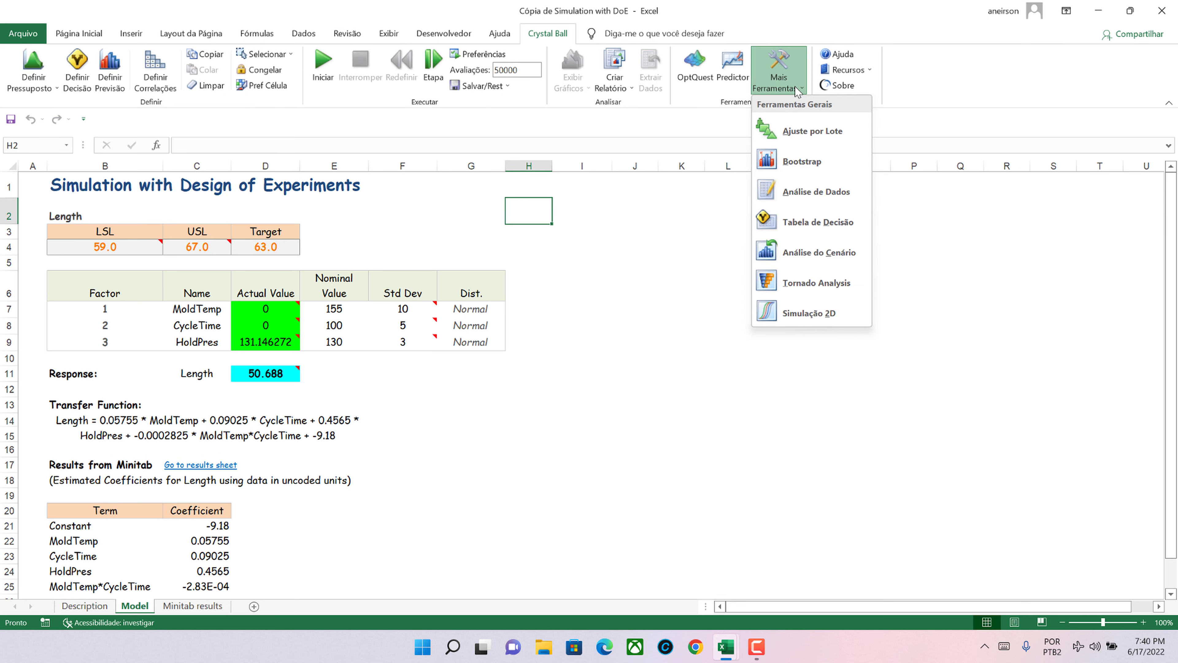
pyautogui.click(816, 283)
pyautogui.click(375, 453)
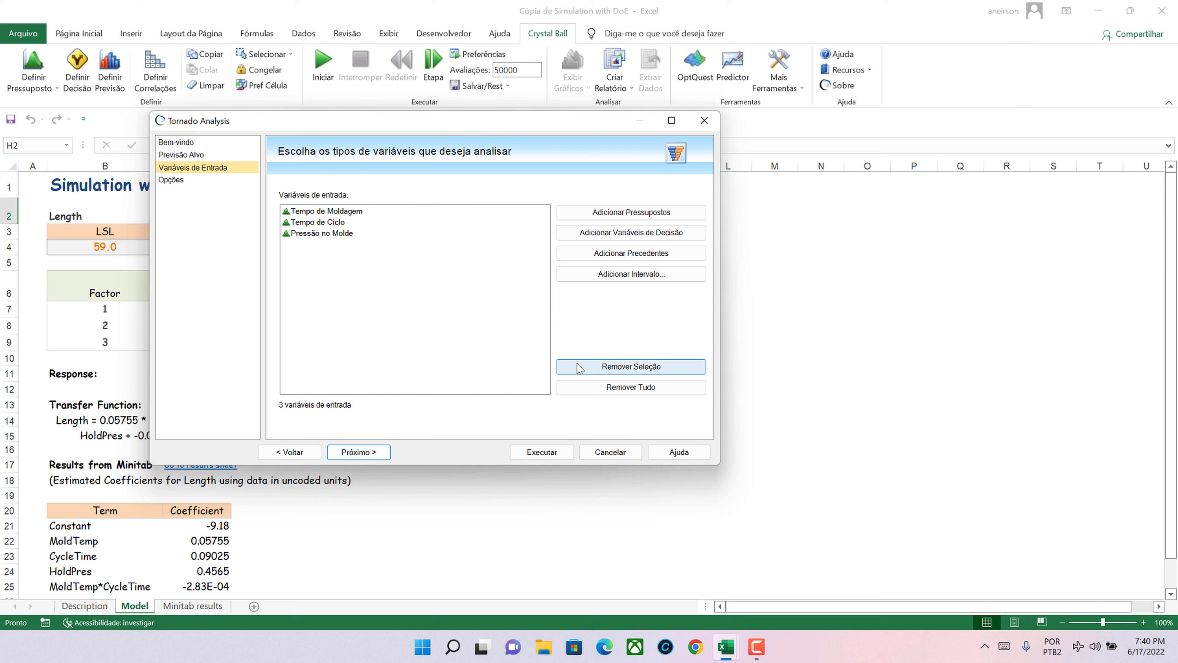
pyautogui.click(374, 452)
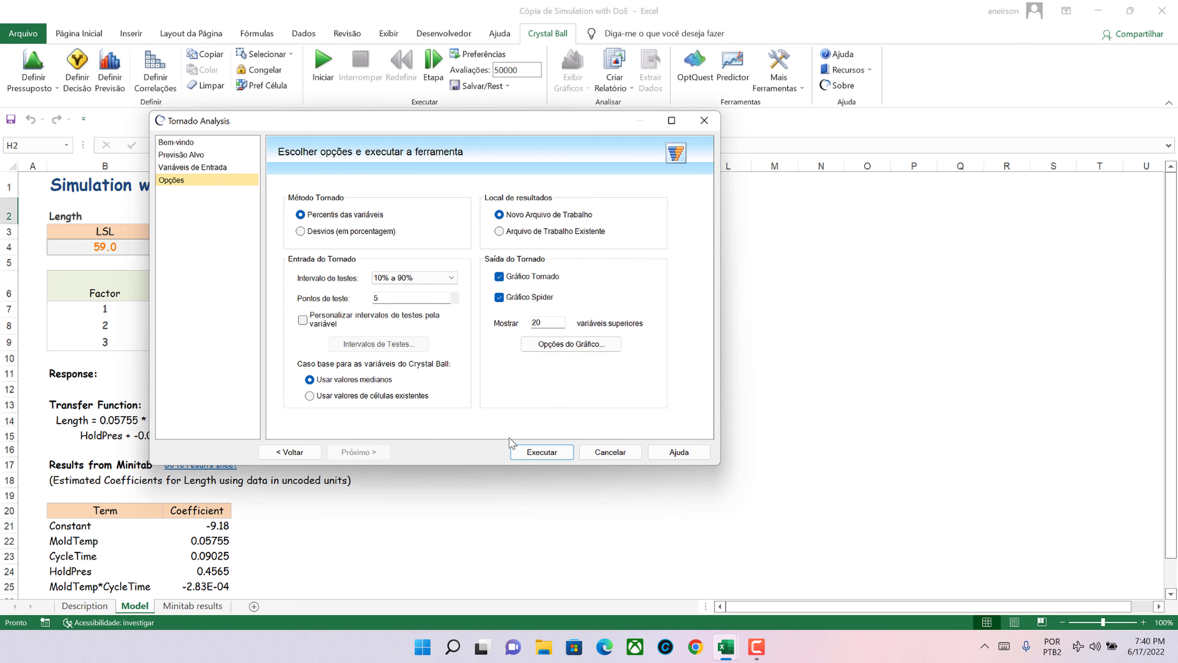
pyautogui.click(544, 452)
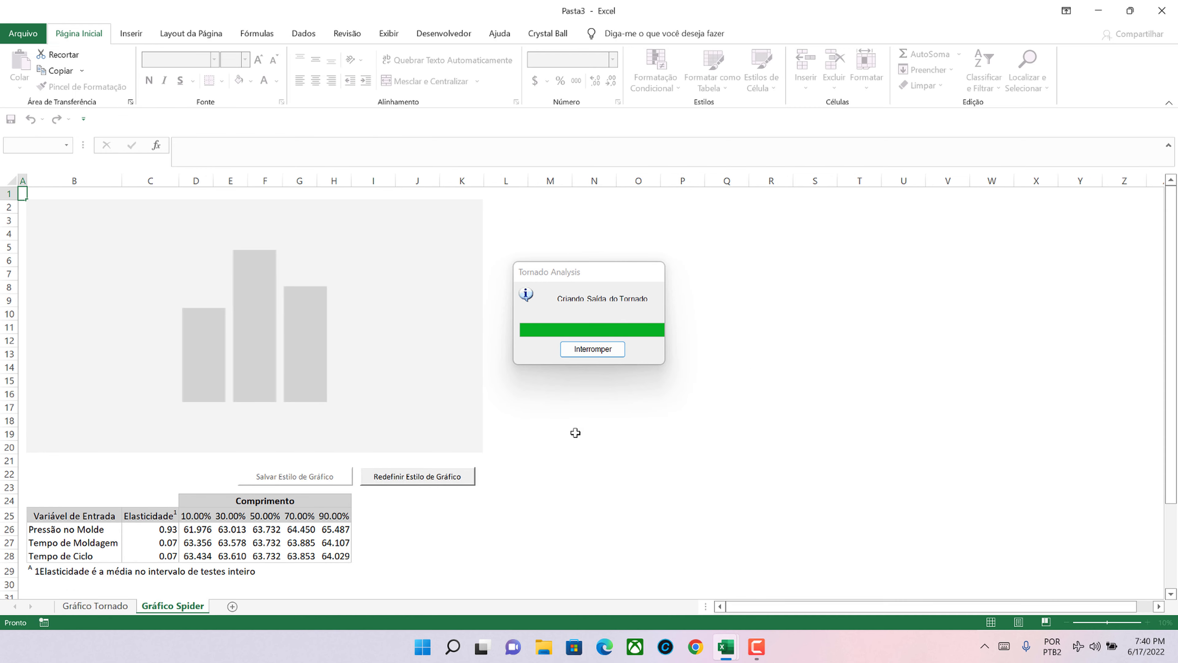
pyautogui.click(656, 423)
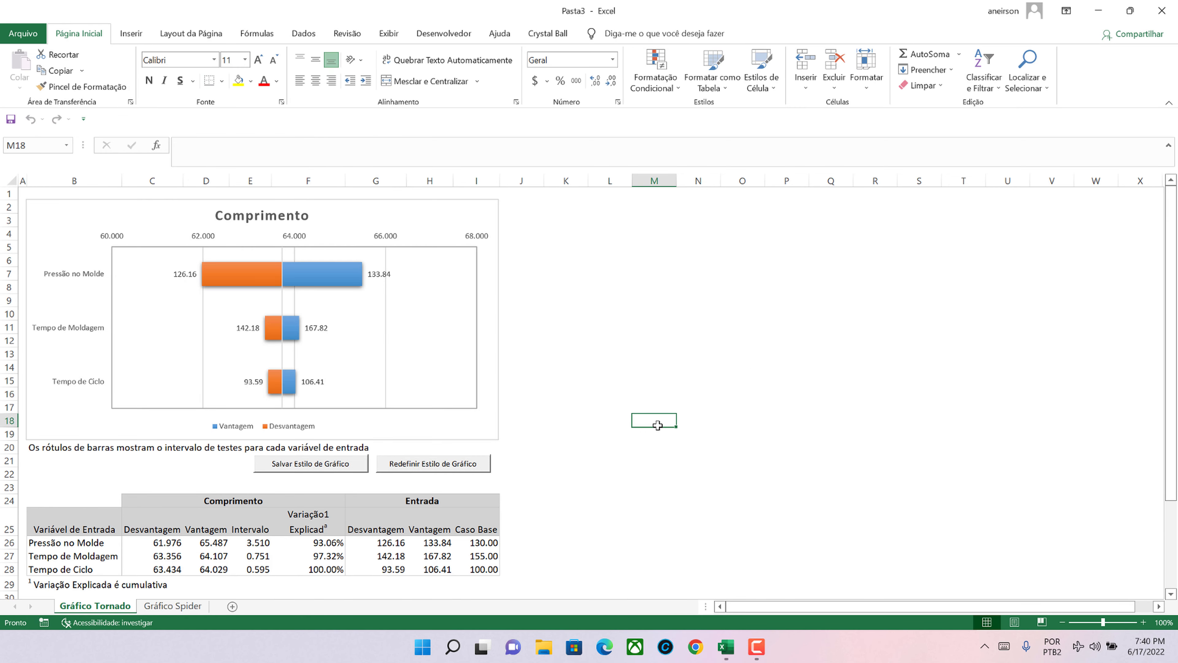
pyautogui.scroll(-1, 657, 426)
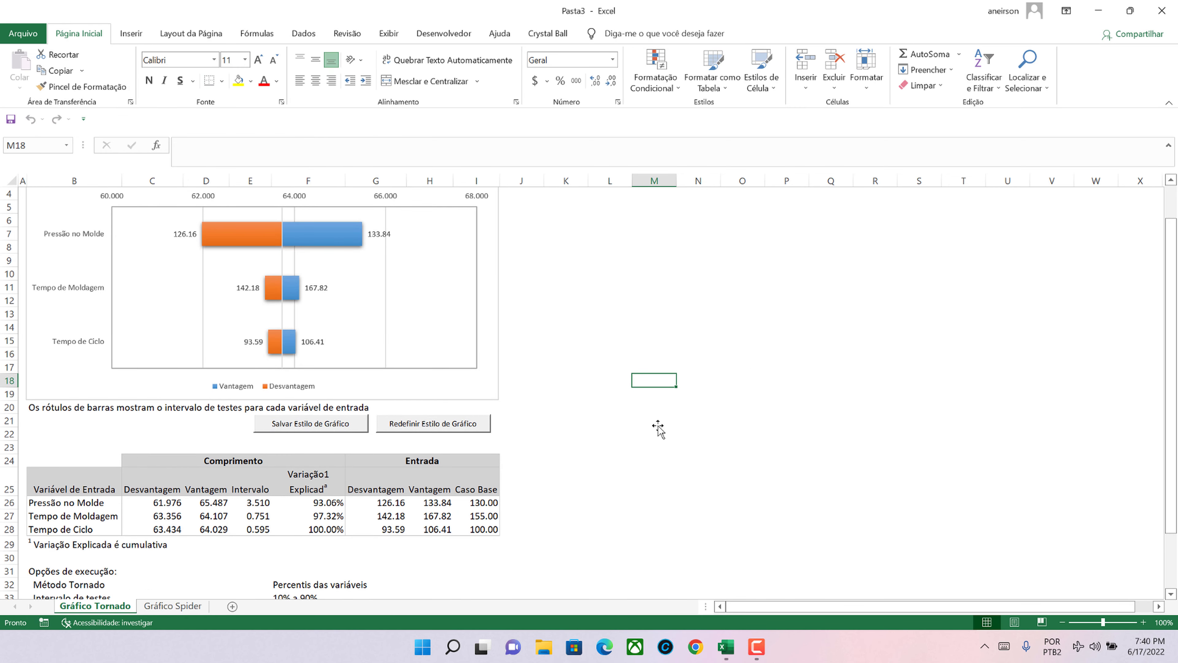
pyautogui.scroll(-1, 613, 400)
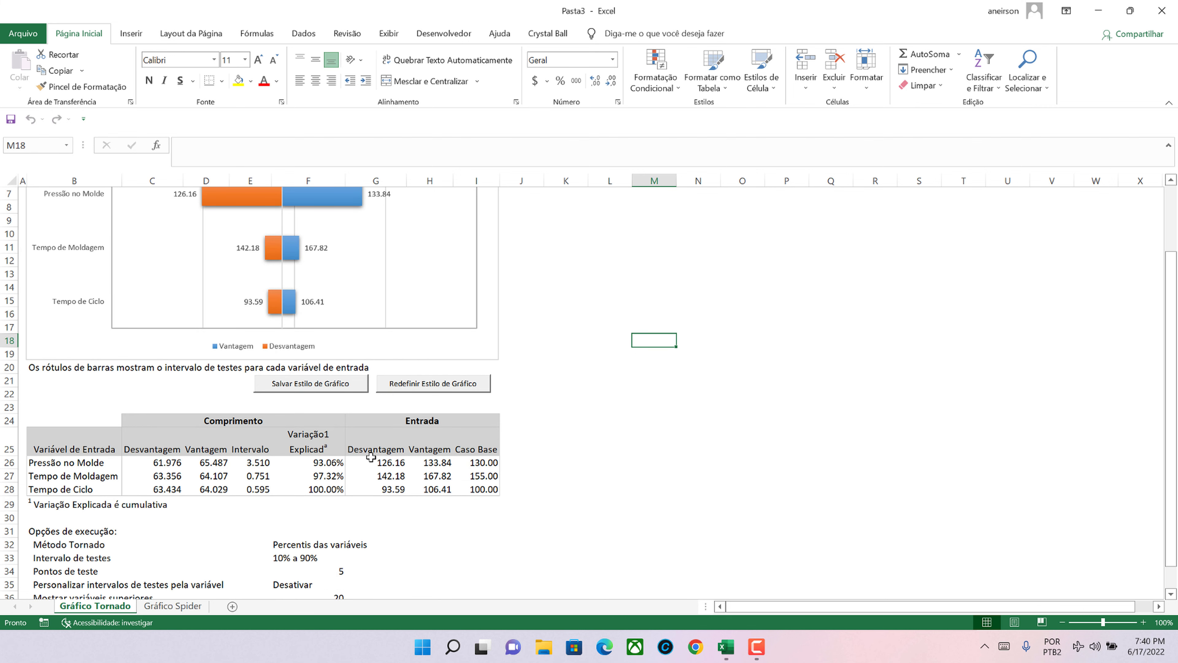
# - Bold the Desvantagem, Vantagem and Caso Base headers and their values in the Entrada section of the tornado table
pyautogui.moveTo(371, 457); pyautogui.dragTo(470, 453)
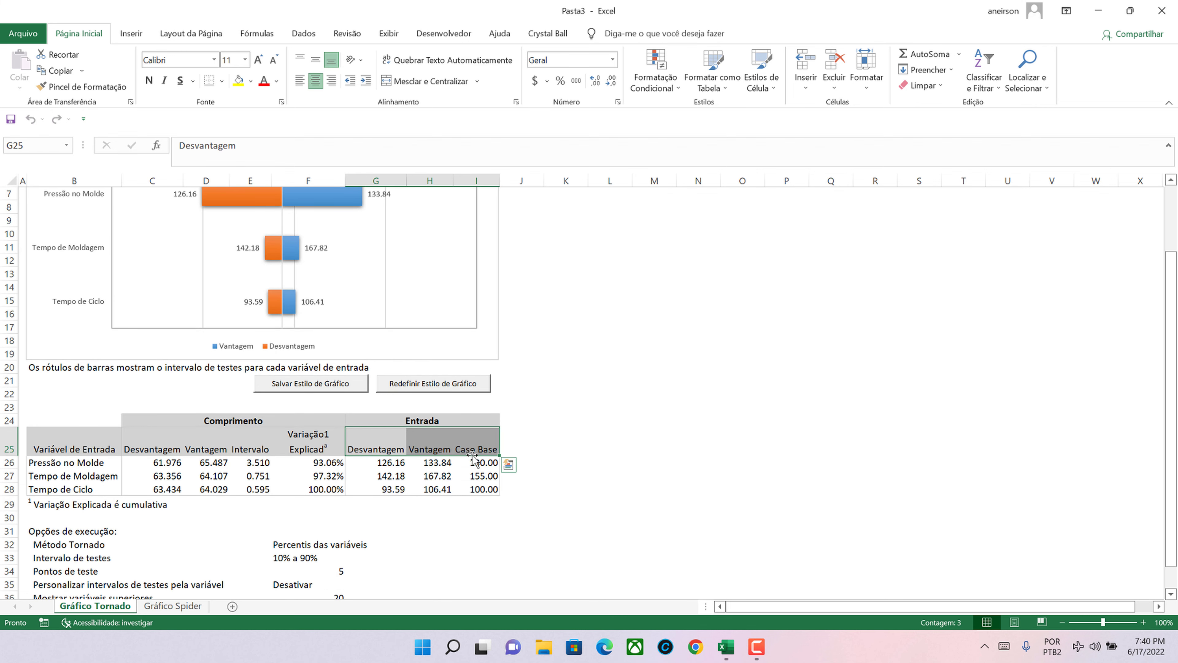
pyautogui.hotkey('ctrl', 'n')
pyautogui.click(523, 492)
pyautogui.click(395, 463)
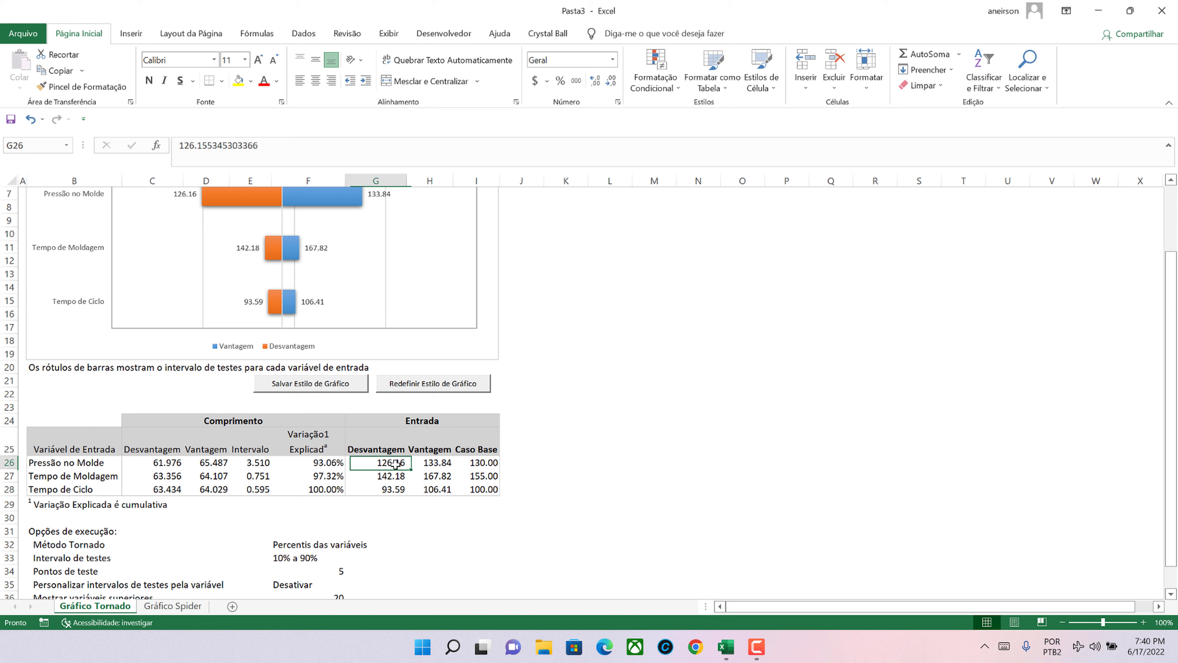
pyautogui.moveTo(395, 463); pyautogui.dragTo(473, 488)
pyautogui.hotkey('ctrl', 'n')
pyautogui.click(607, 462)
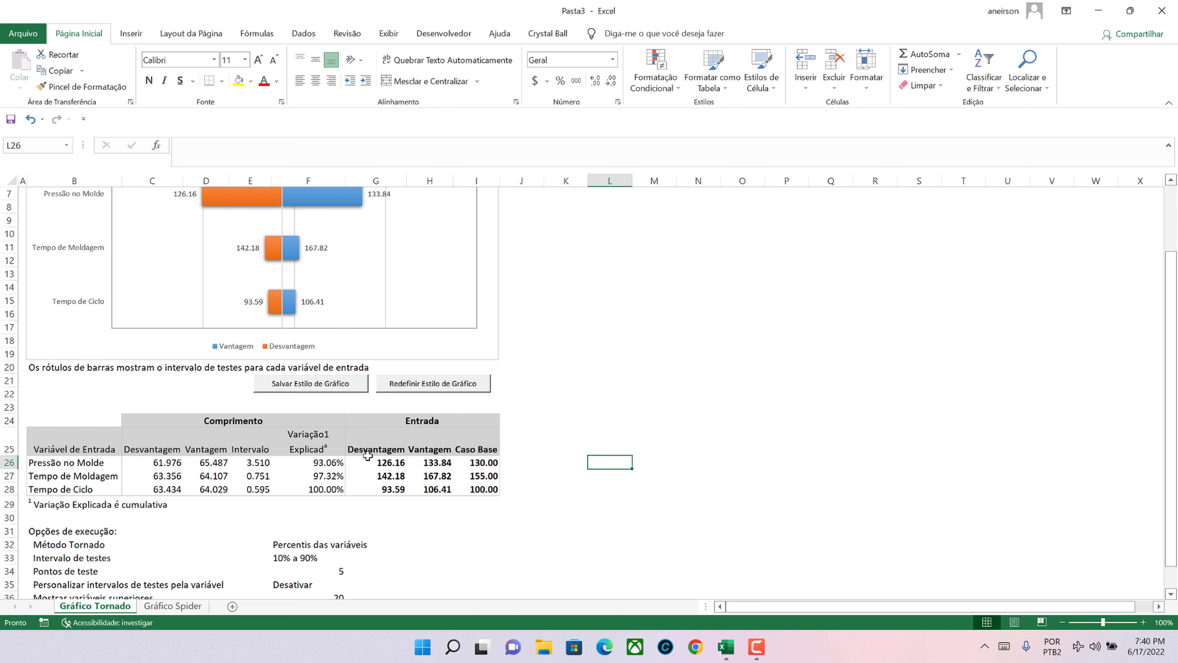
# - Fill the three Vantagem input values in the tornado table's Entrada section with yellow
pyautogui.click(440, 459)
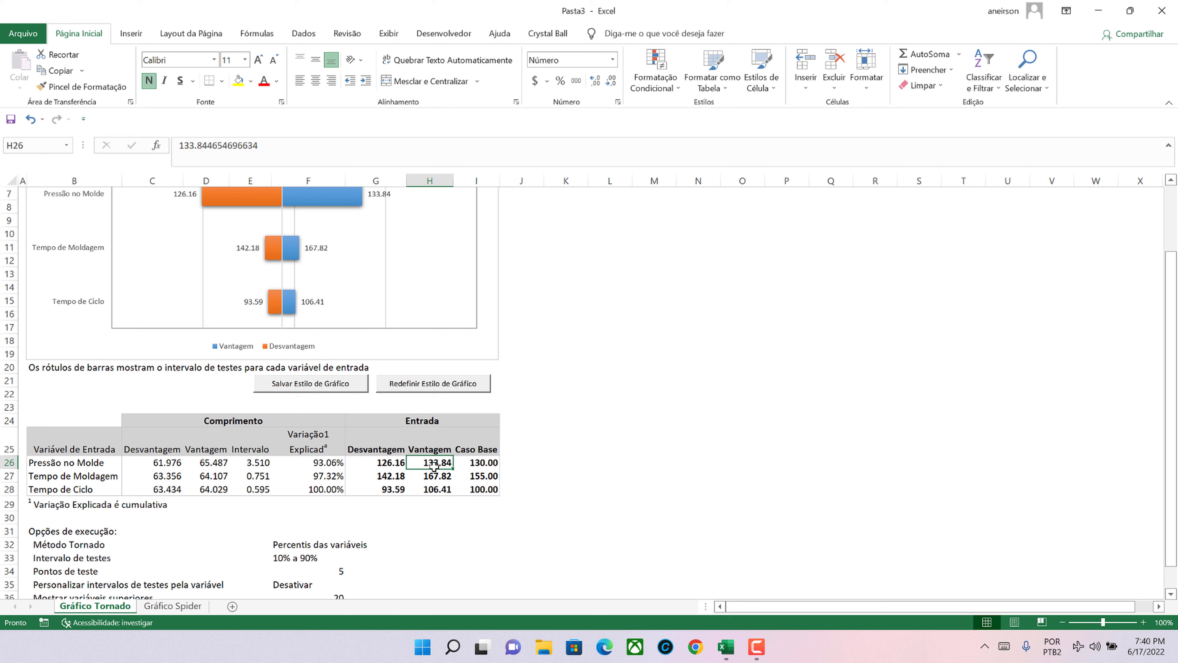
pyautogui.moveTo(435, 462); pyautogui.dragTo(431, 487)
pyautogui.click(238, 81)
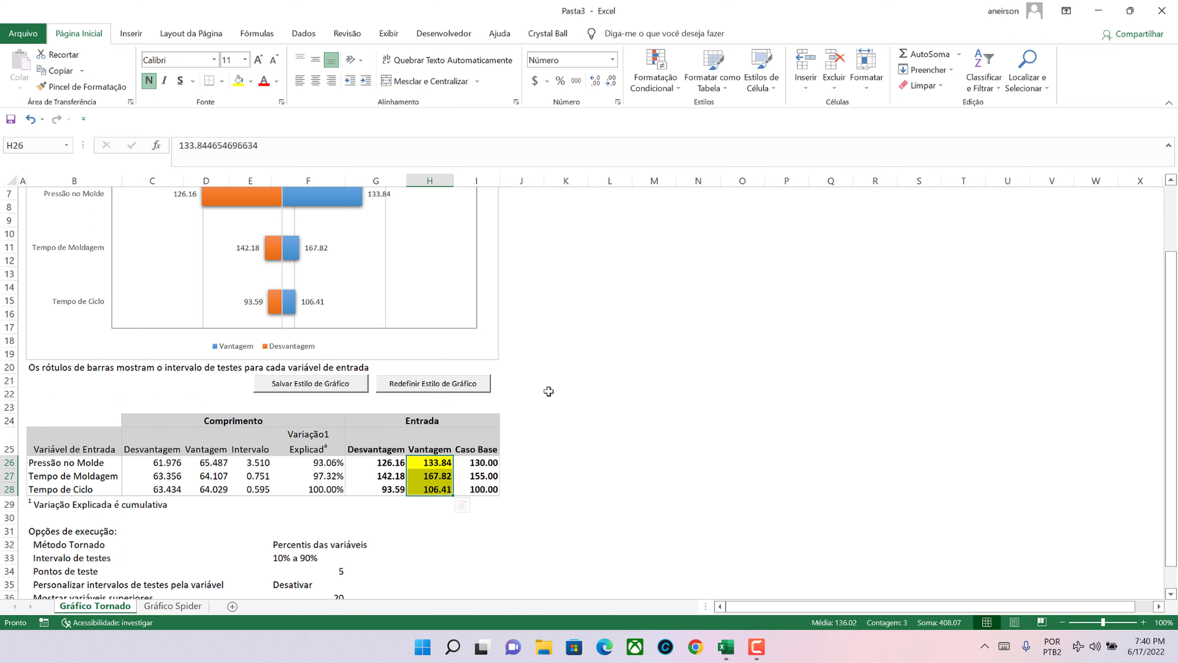
pyautogui.click(550, 393)
# - Fill the three Desvantagem input values in the Entrada section with light orange and review each value
pyautogui.moveTo(391, 463); pyautogui.dragTo(399, 490)
pyautogui.click(430, 473)
pyautogui.click(434, 492)
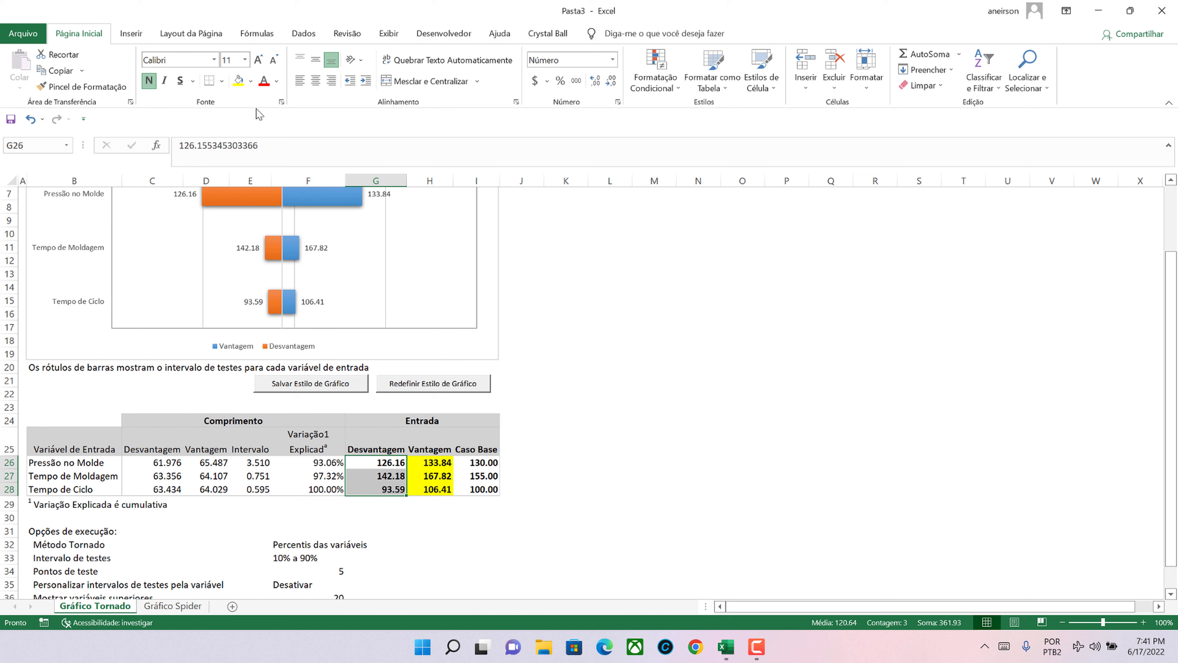
pyautogui.click(250, 80)
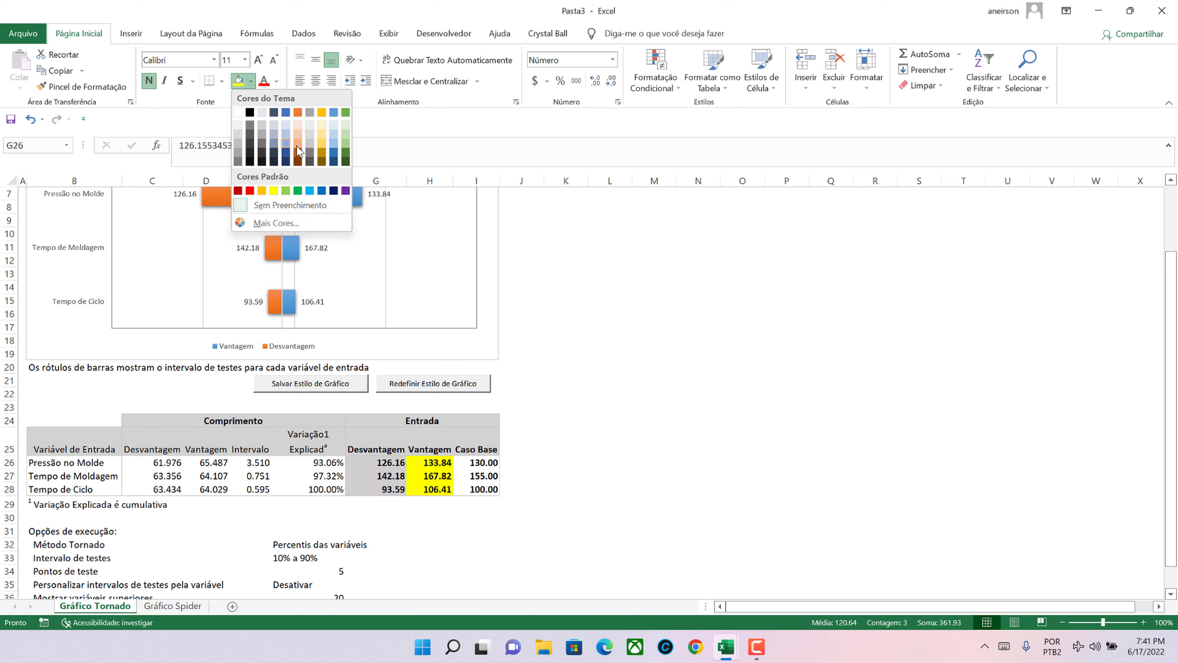
pyautogui.click(298, 126)
pyautogui.click(459, 506)
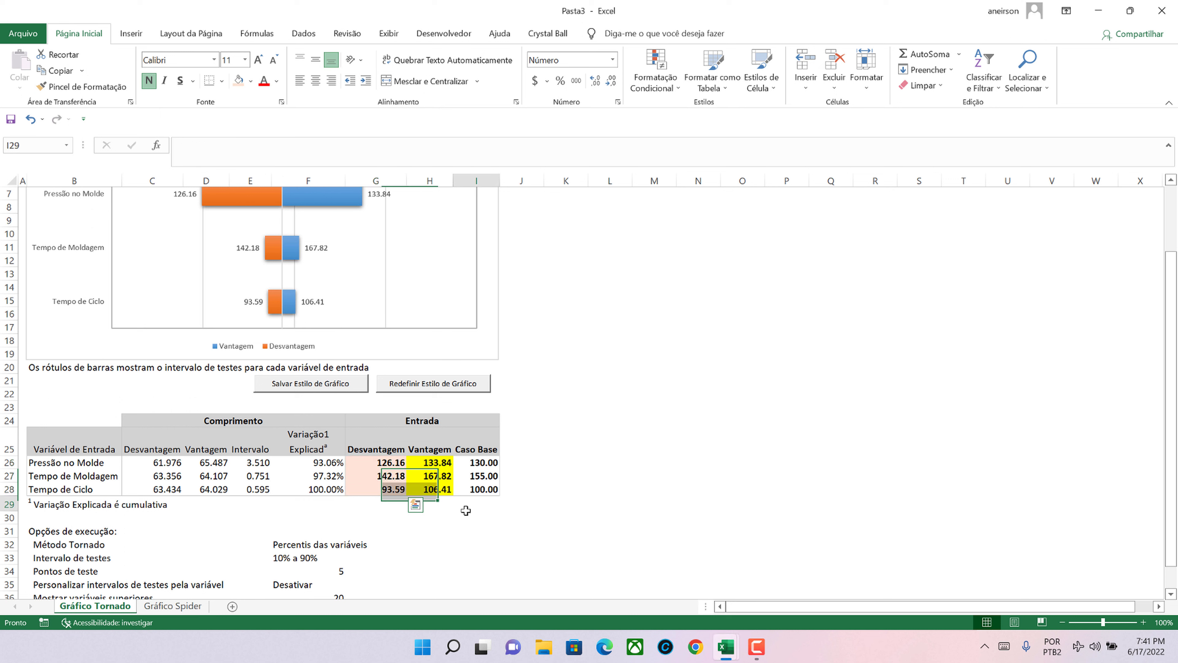
pyautogui.click(375, 464)
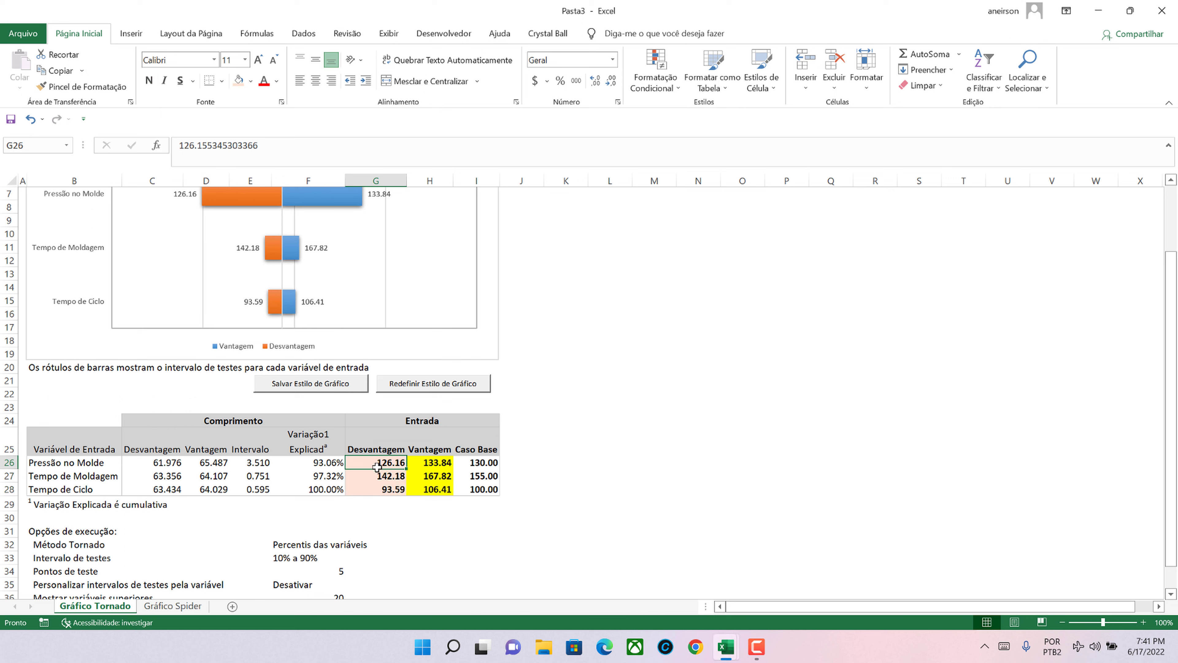
pyautogui.click(362, 478)
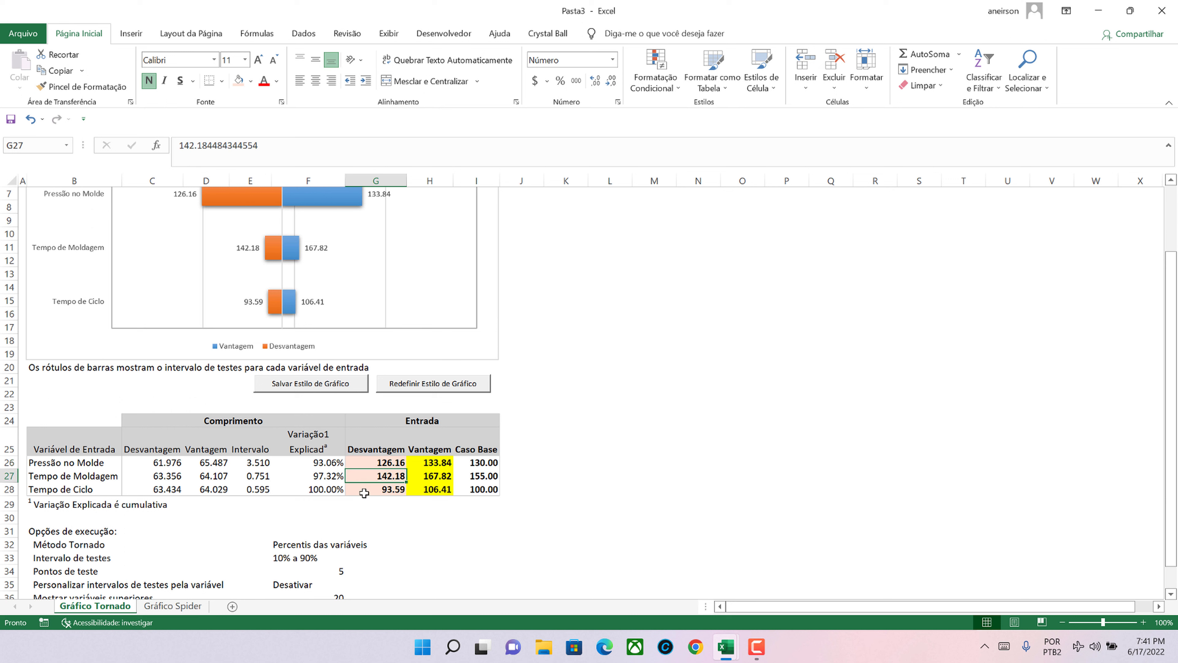
pyautogui.click(377, 490)
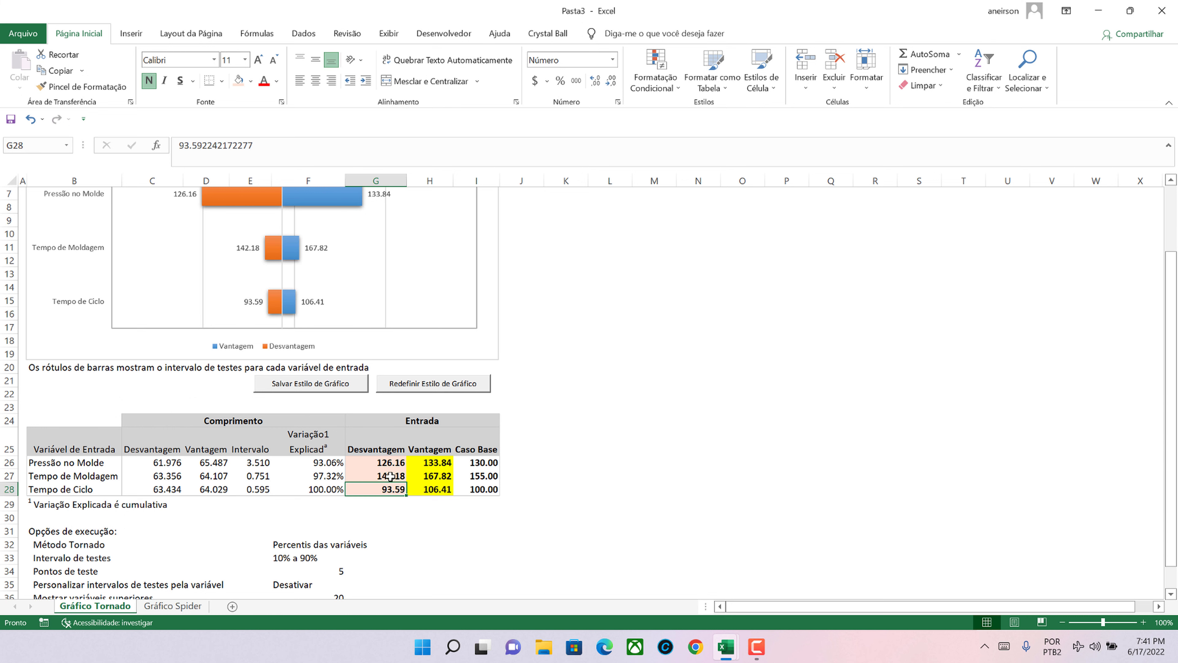
# - On the Gráfico Spider sheet, fill Pressão no Molde's Elasticidade cell with gold and bold the Pressão no Molde label
pyautogui.click(171, 605)
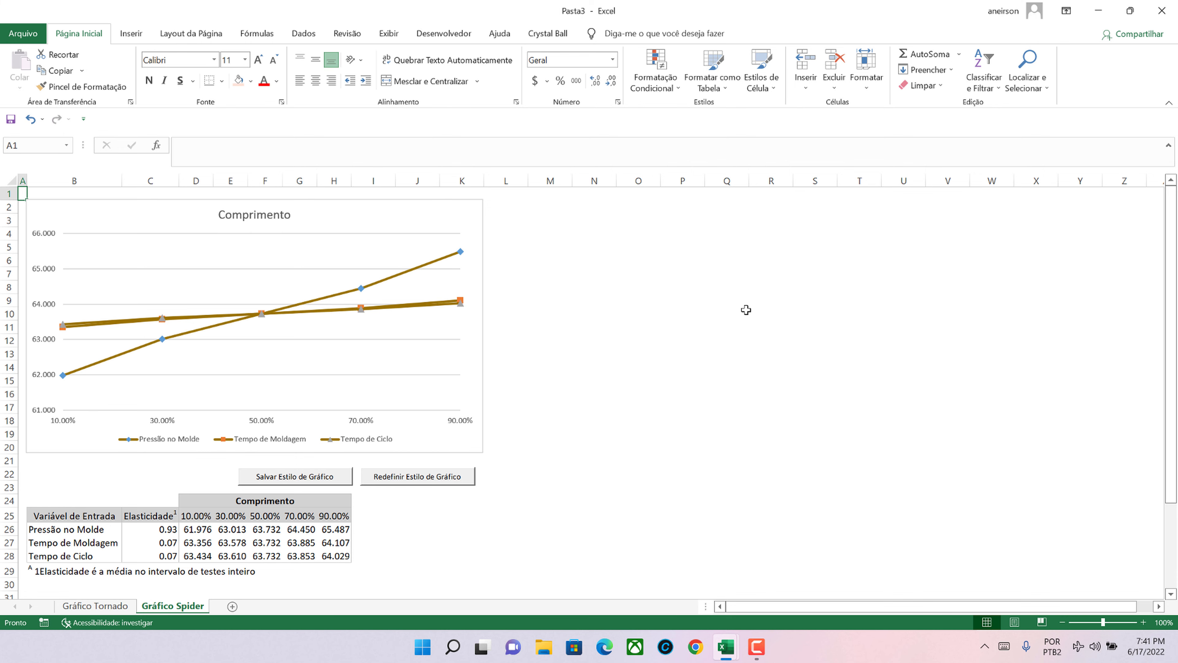
pyautogui.click(162, 528)
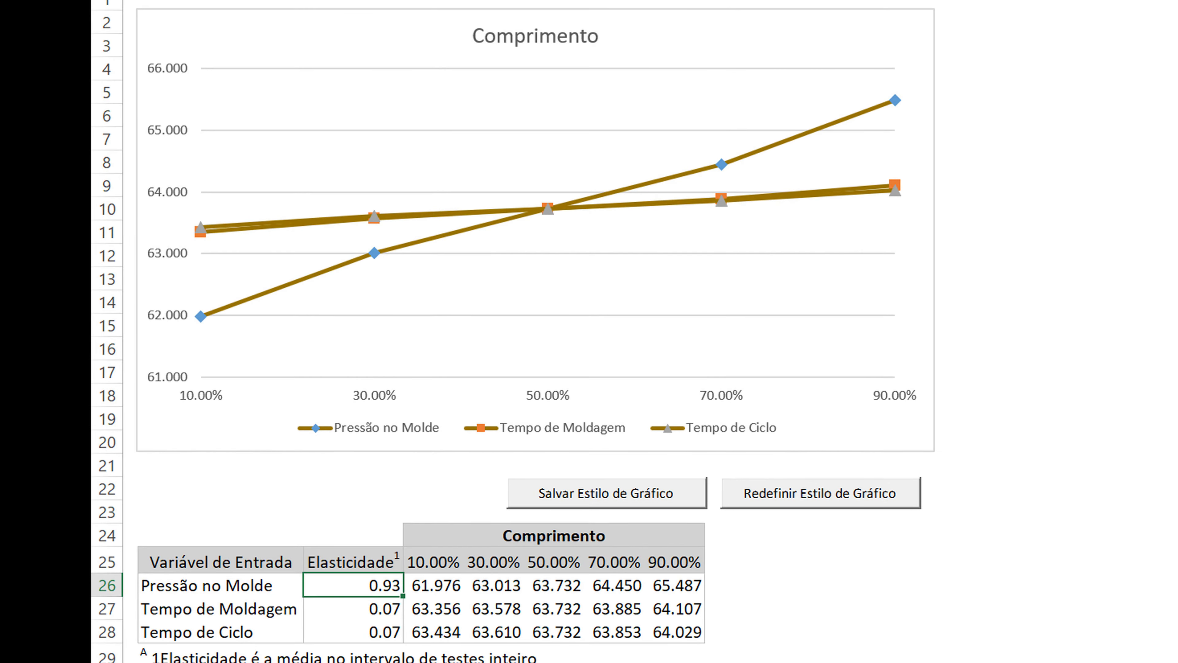
pyautogui.click(594, 1)
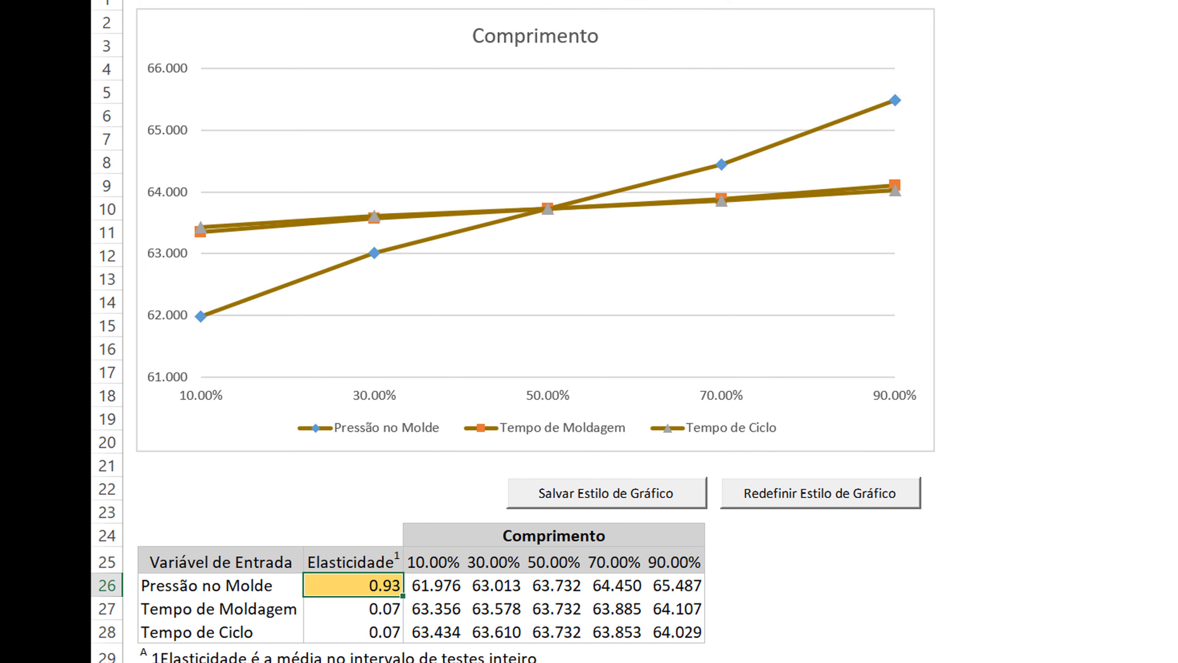
pyautogui.click(1006, 475)
pyautogui.click(373, 586)
pyautogui.click(251, 588)
pyautogui.hotkey('ctrl', 'b')
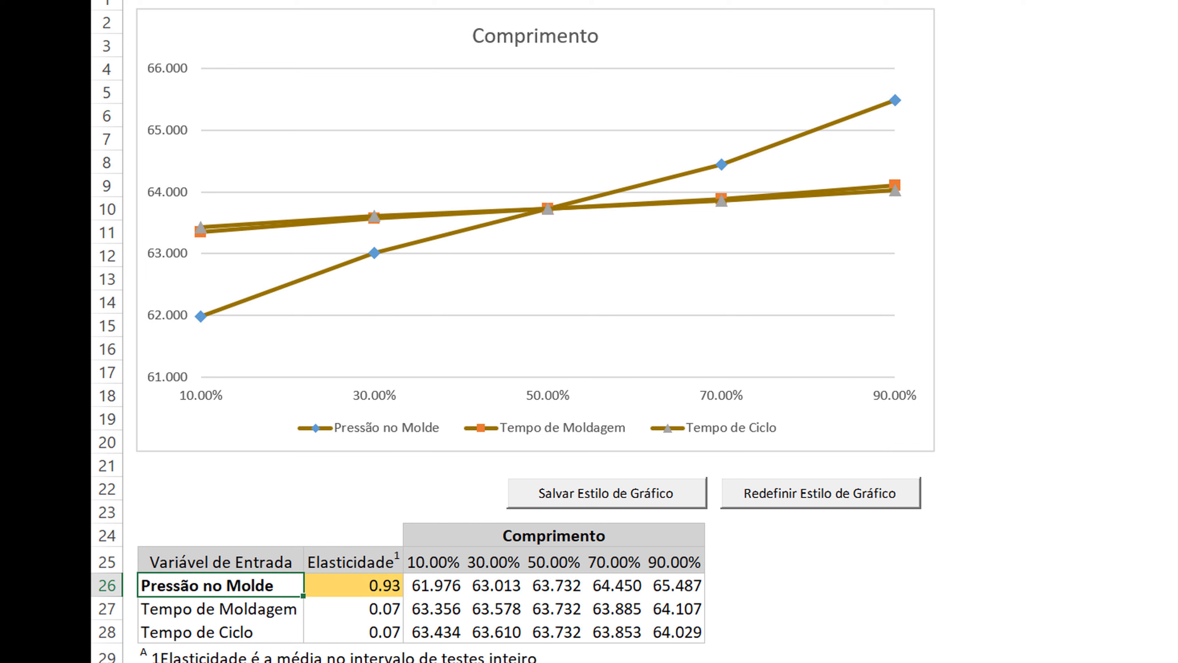
pyautogui.press('Down')
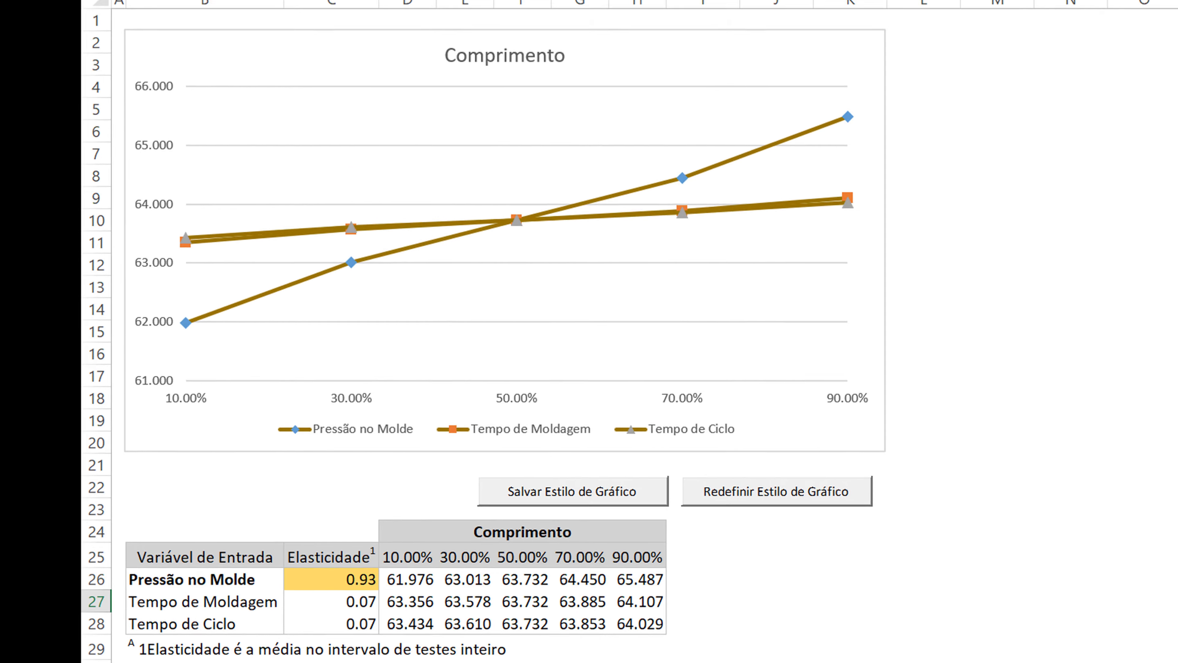
pyautogui.click(844, 546)
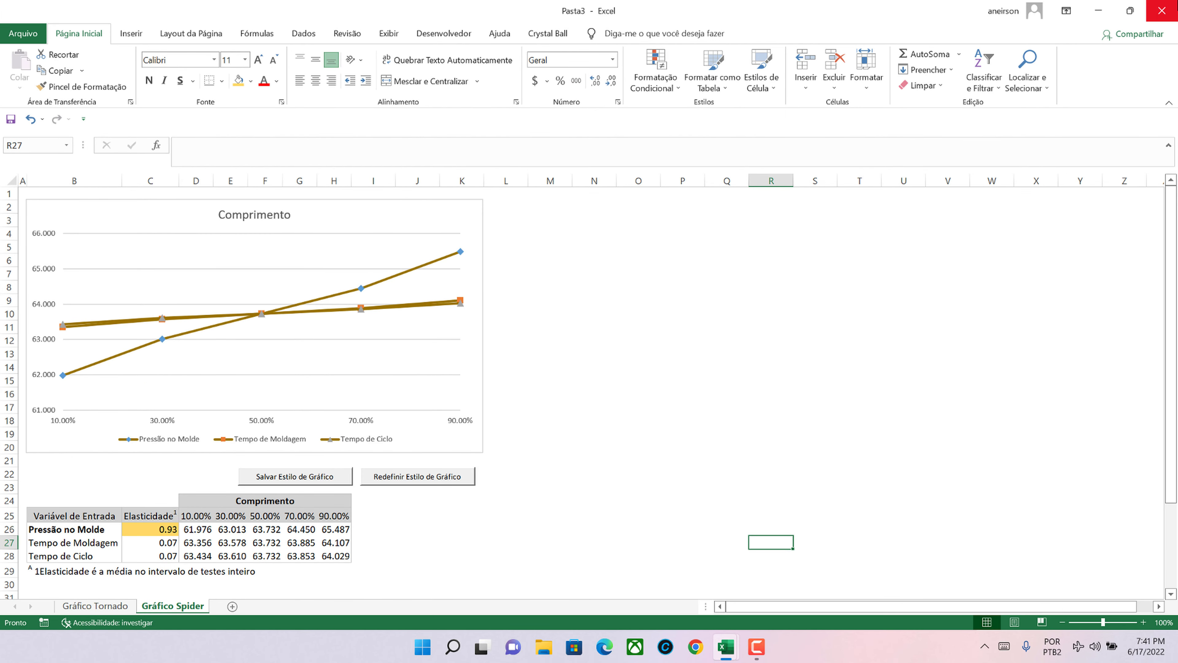
# - Close the Pasta3 workbook with the Tornado and Spider results without saving it
pyautogui.click(1162, 10)
pyautogui.click(700, 403)
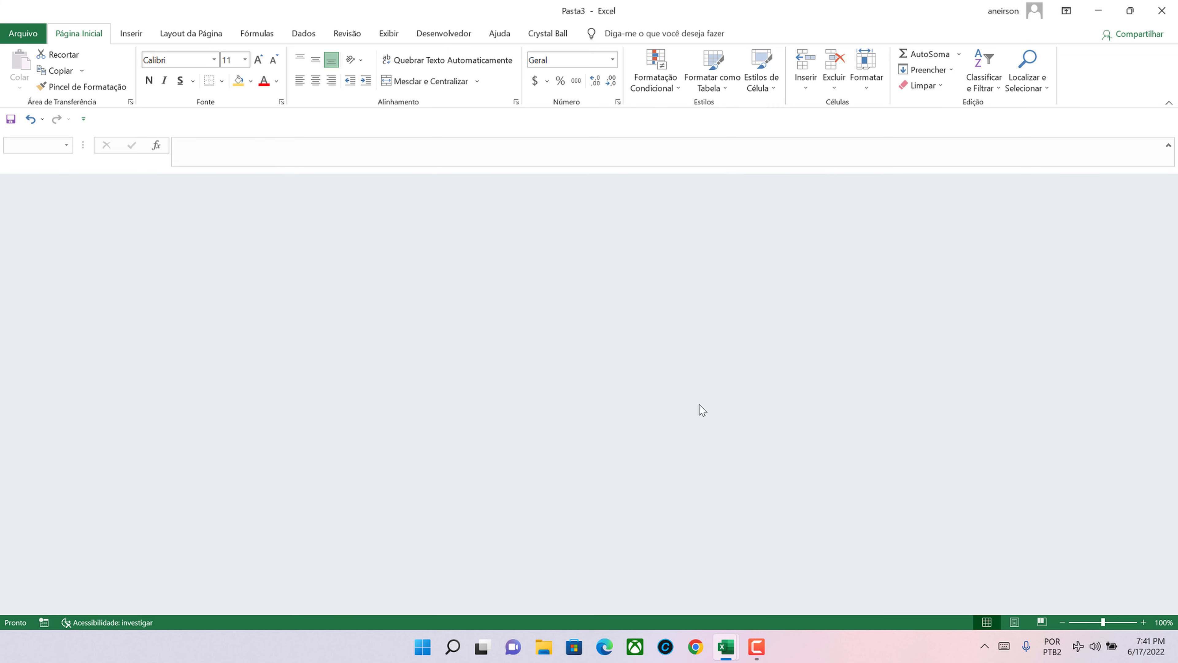